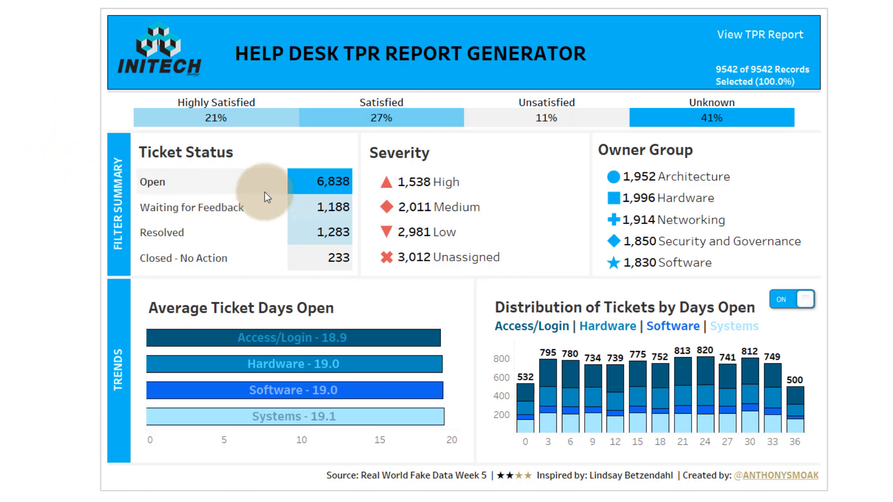
- Filter the dashboard to tickets with Open status, Low severity and the Architecture owner group
left_click(162, 185)
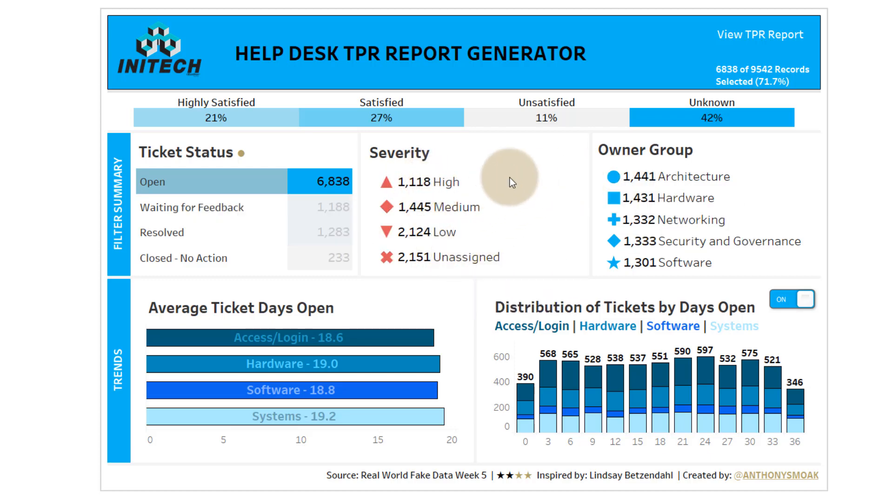
mouse_move(390, 237)
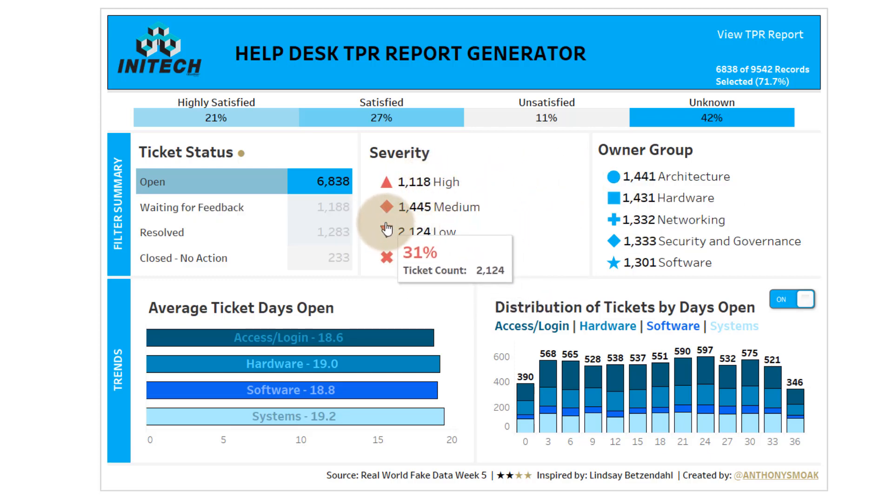
left_click(385, 235)
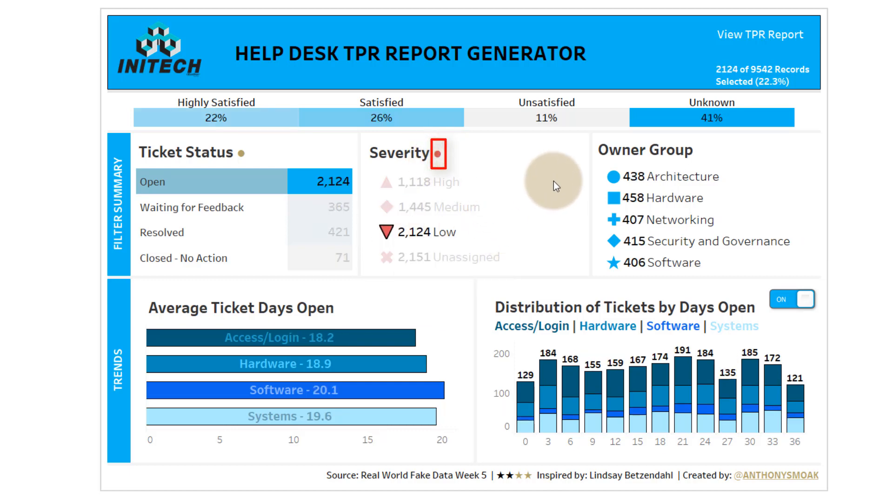
mouse_move(398, 343)
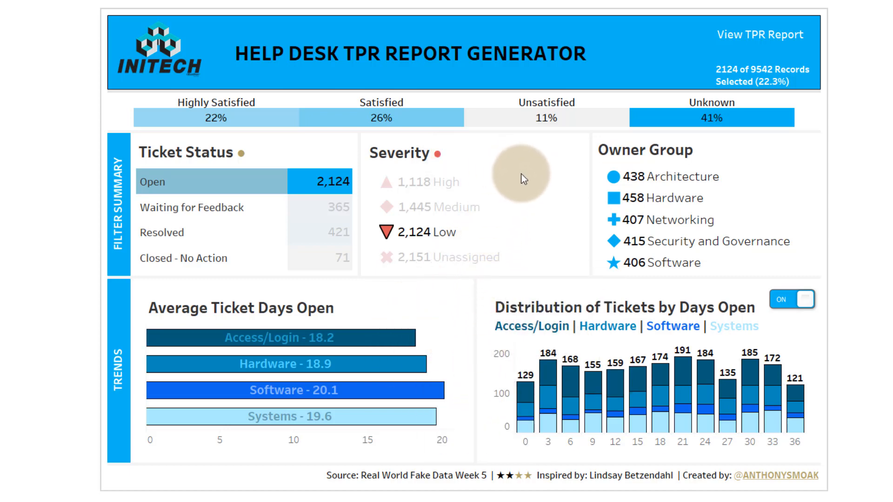
mouse_move(403, 204)
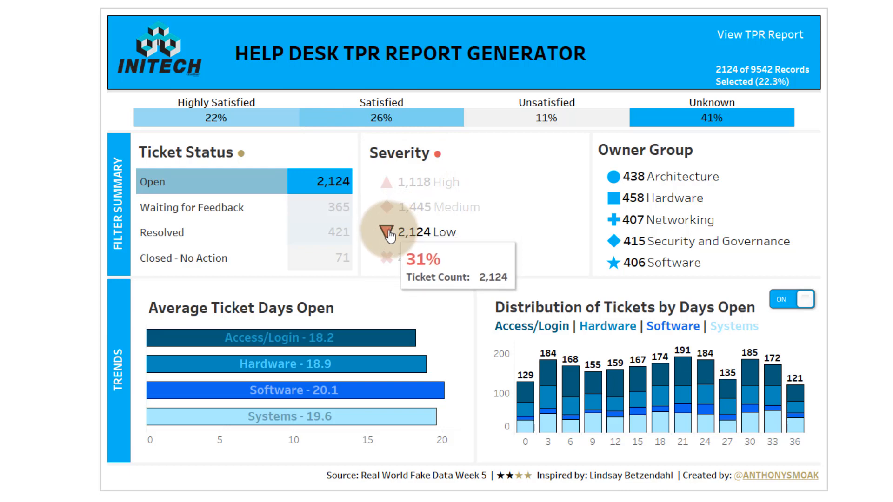
mouse_move(390, 236)
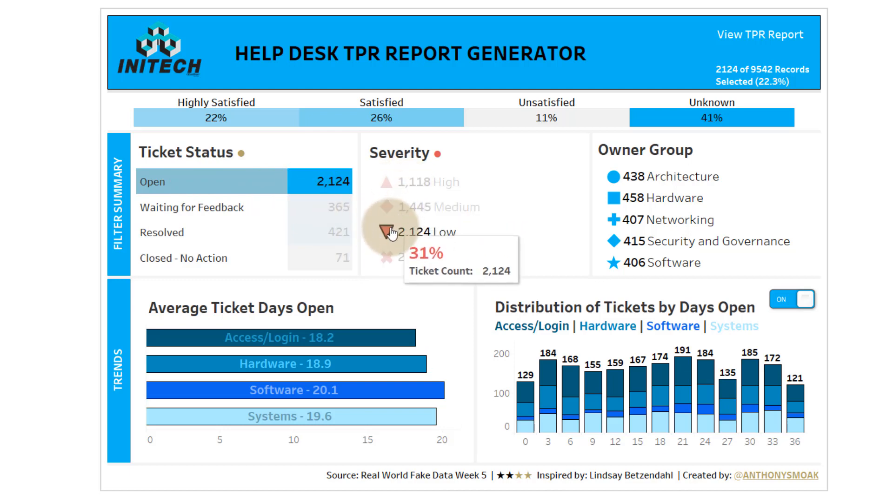
left_click(614, 182)
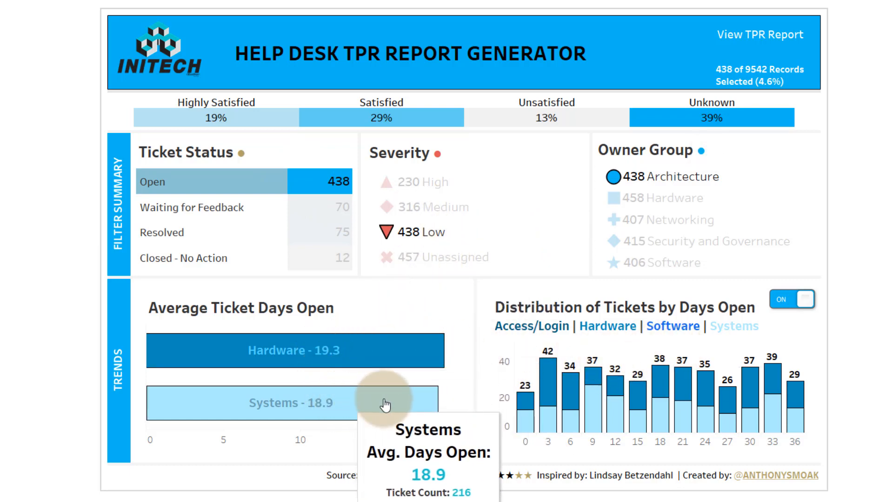
- Toggle the trend chart between the days-open distribution and the Average Ticket Days Open line chart, ending on the line chart
left_click(798, 303)
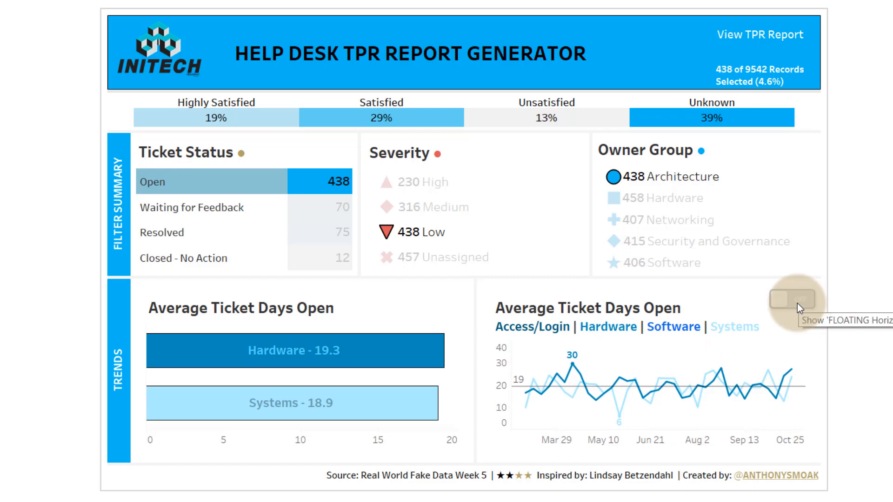
left_click(797, 304)
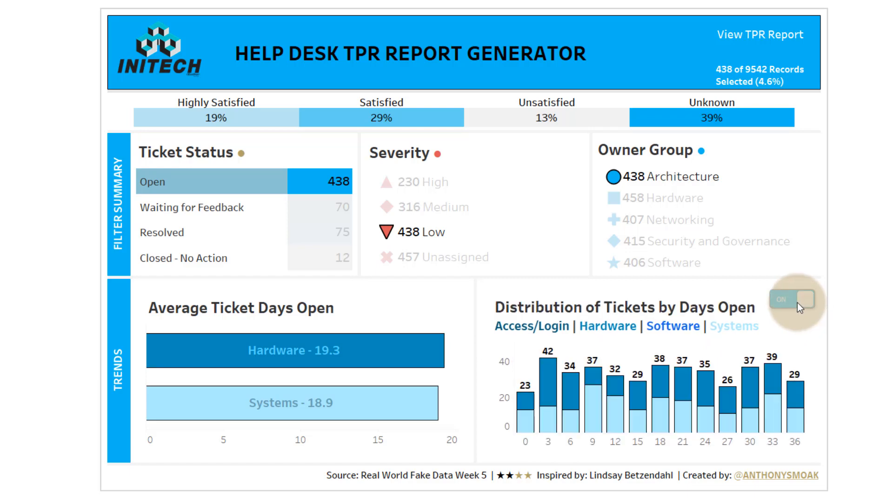
left_click(797, 303)
left_click(797, 303)
left_click(797, 303)
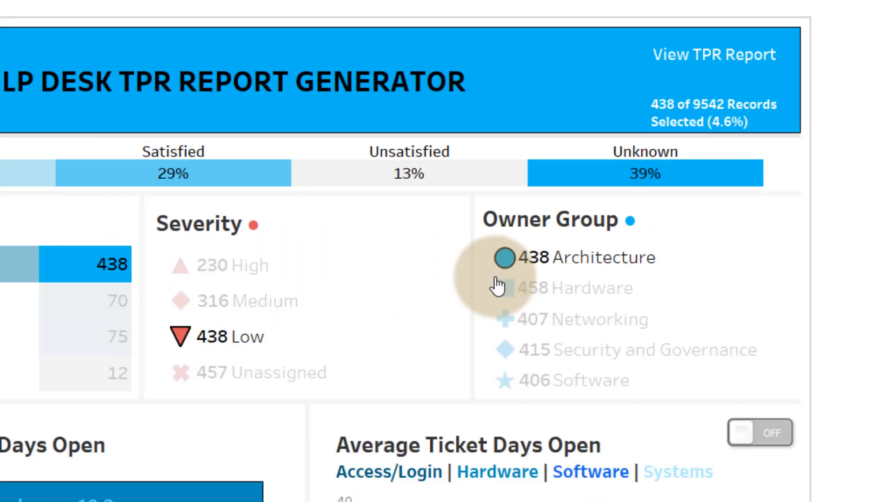
- View the TPR report detail for the filtered tickets and return to the report generator
mouse_move(623, 189)
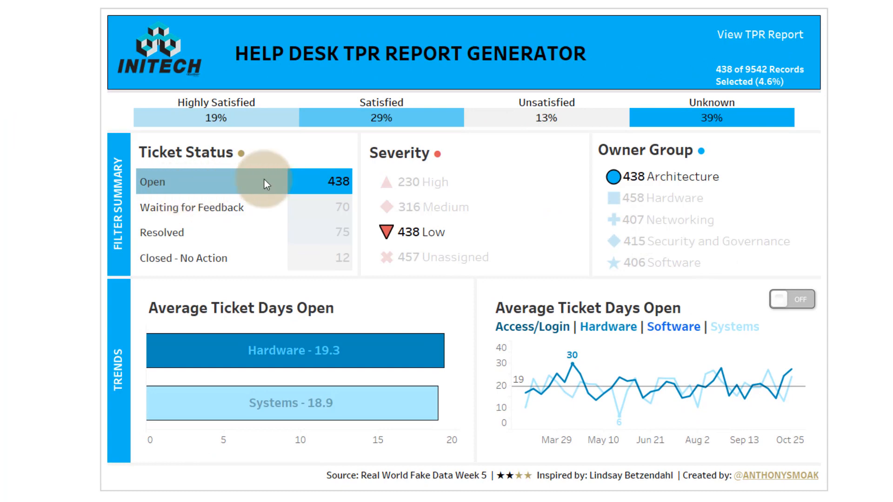
left_click(768, 40)
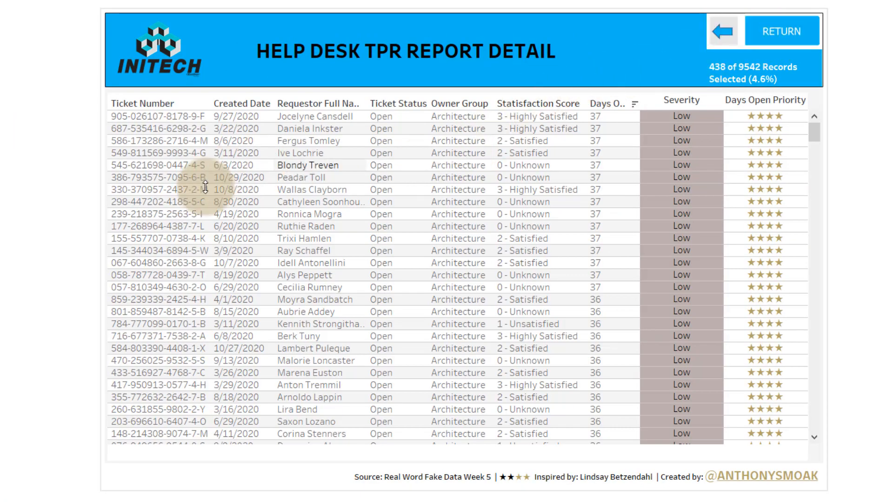
mouse_move(809, 131)
left_mouse_down()
mouse_move(805, 449)
mouse_move(814, 121)
left_mouse_up()
left_click(772, 41)
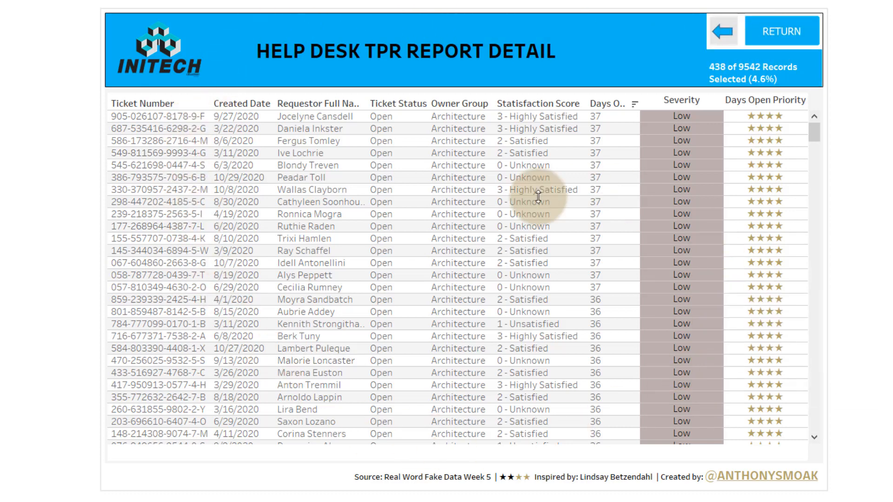
left_click(766, 34)
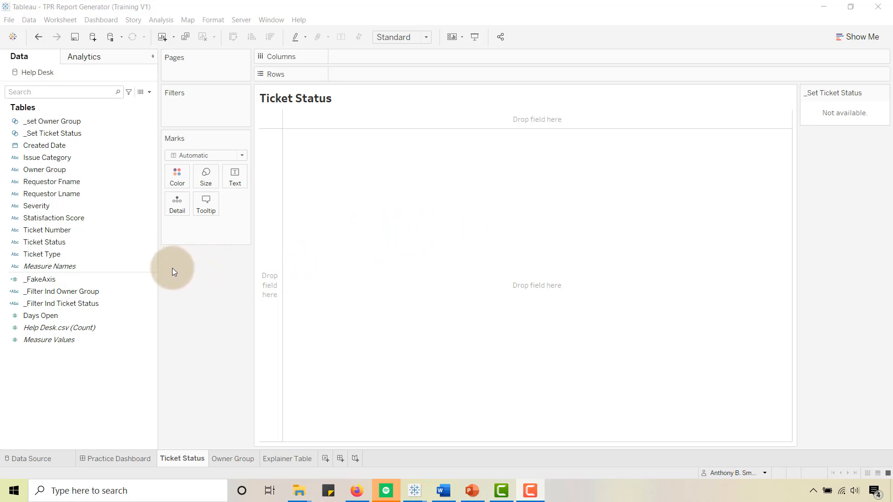
- Build the Ticket Status sheet with Ticket Status as rows and the distinct count of Ticket Number as text
left_click_drag(41, 241, 353, 74)
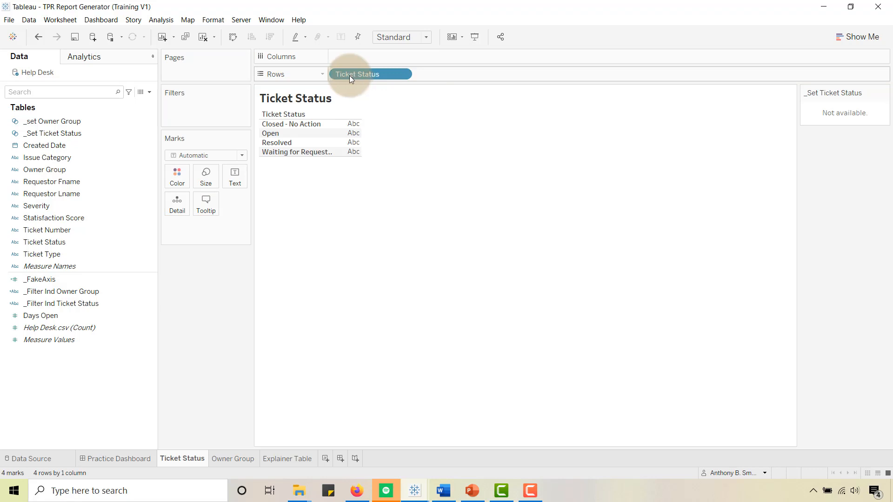
left_click_drag(49, 231, 236, 184)
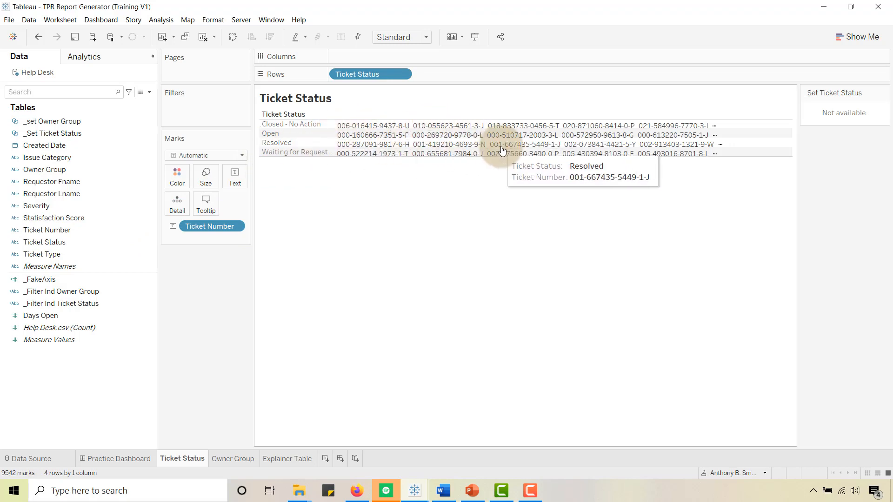
left_click(235, 226)
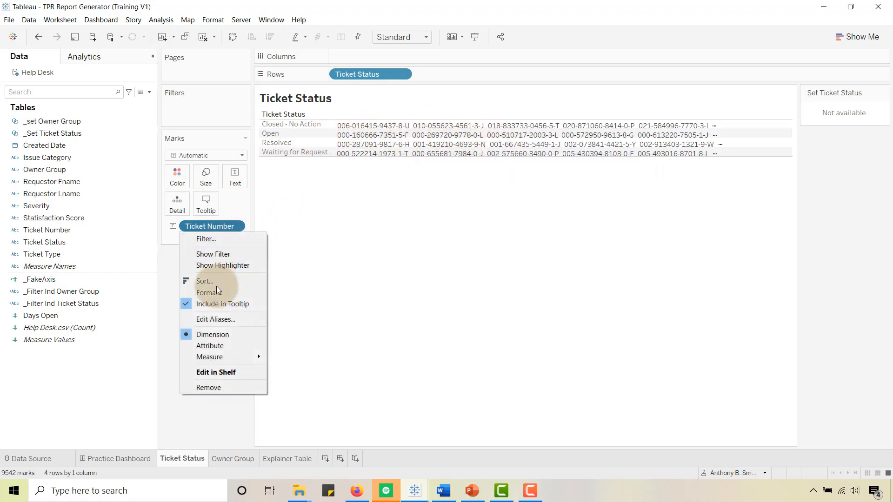
mouse_move(217, 358)
left_click(299, 393)
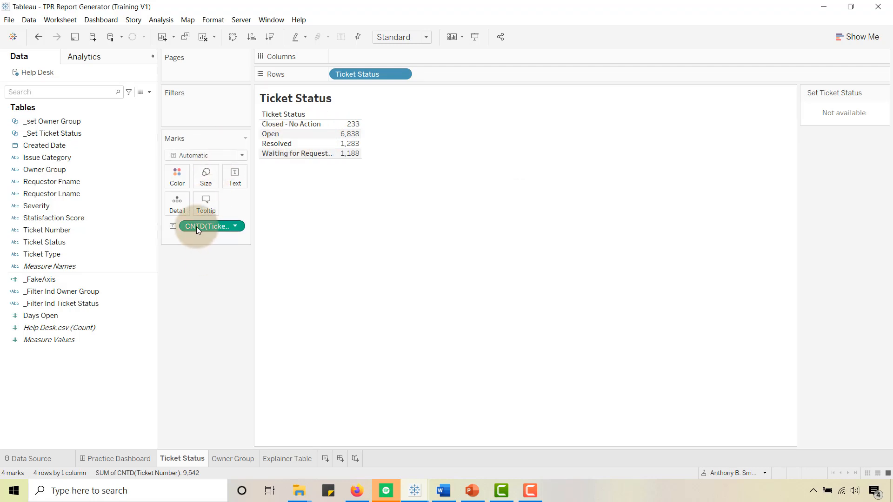
- Copy the distinct count of Ticket Number onto the marks' color while keeping it as text
key("ctrl")
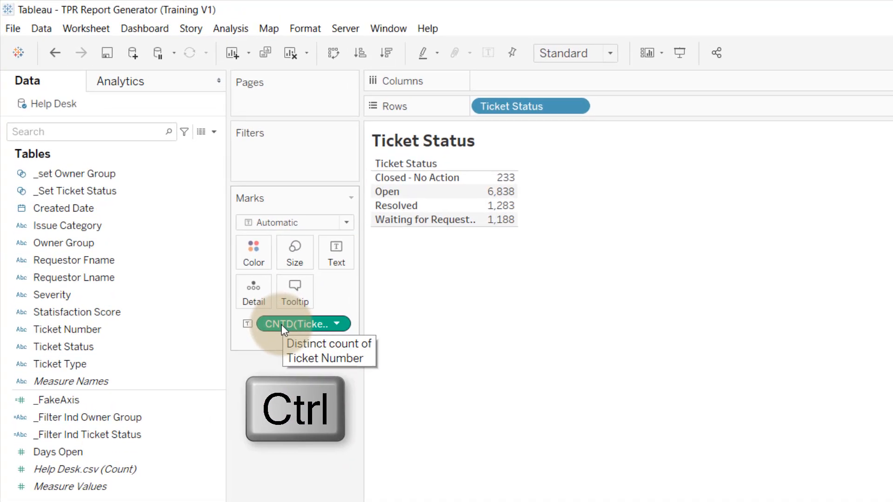
left_click_drag(281, 324, 254, 252)
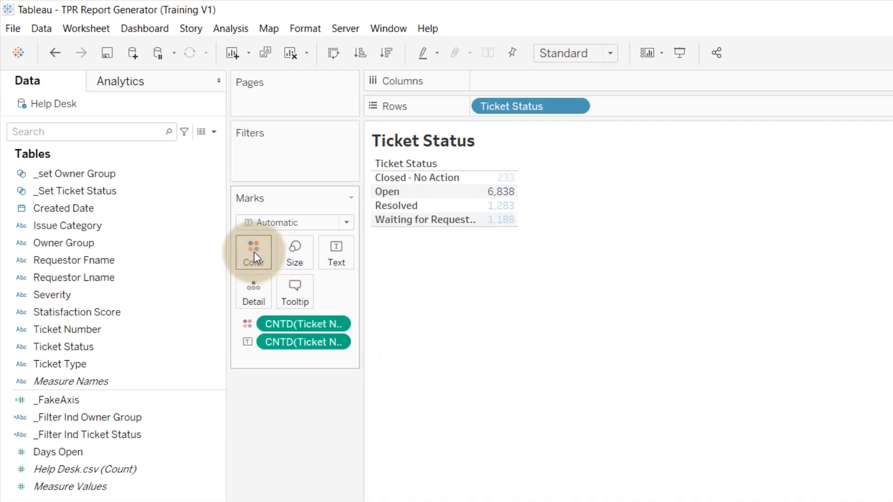
mouse_move(498, 227)
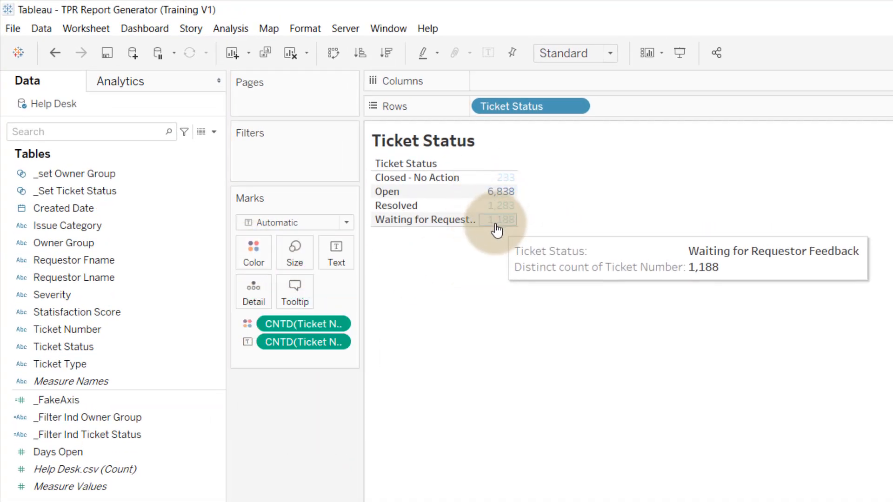
- Change the mark type to Square and fit the Ticket Status table to Entire View
left_click(345, 222)
left_click(277, 307)
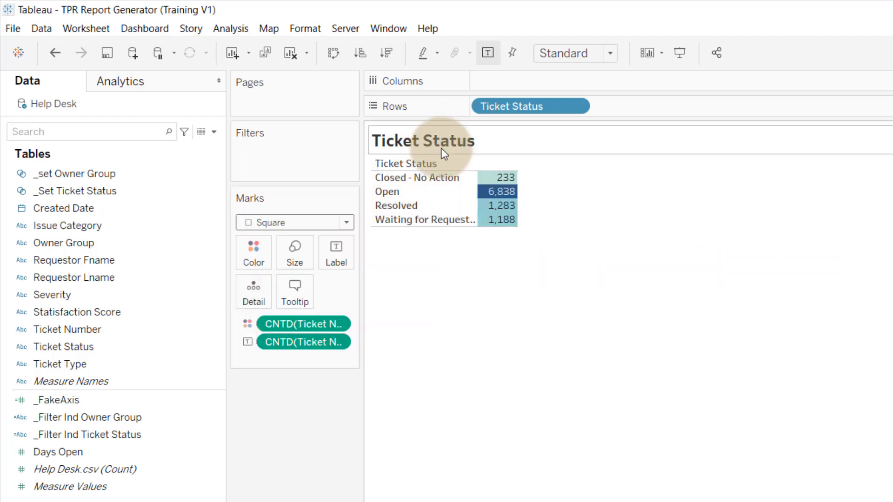
left_click(502, 199)
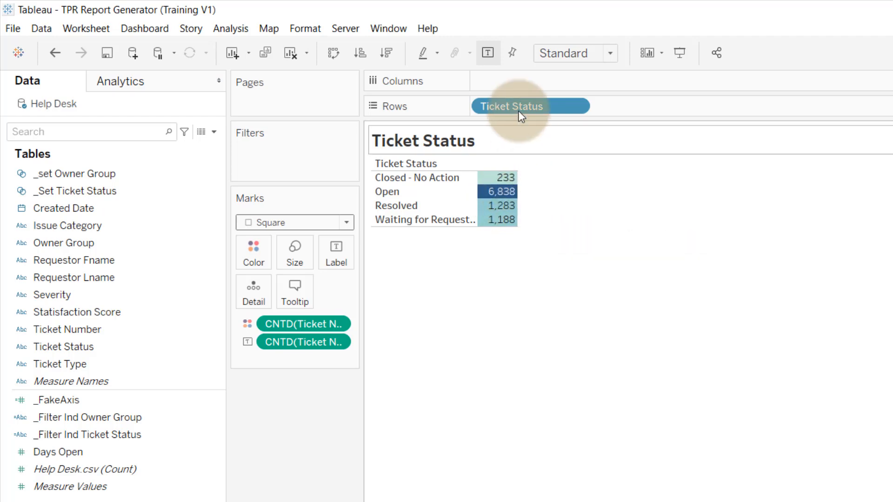
left_click(610, 53)
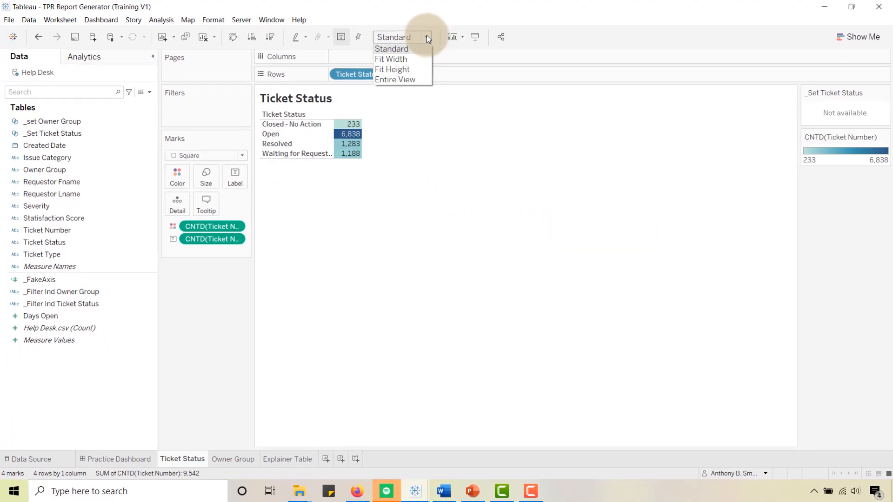
left_click(398, 79)
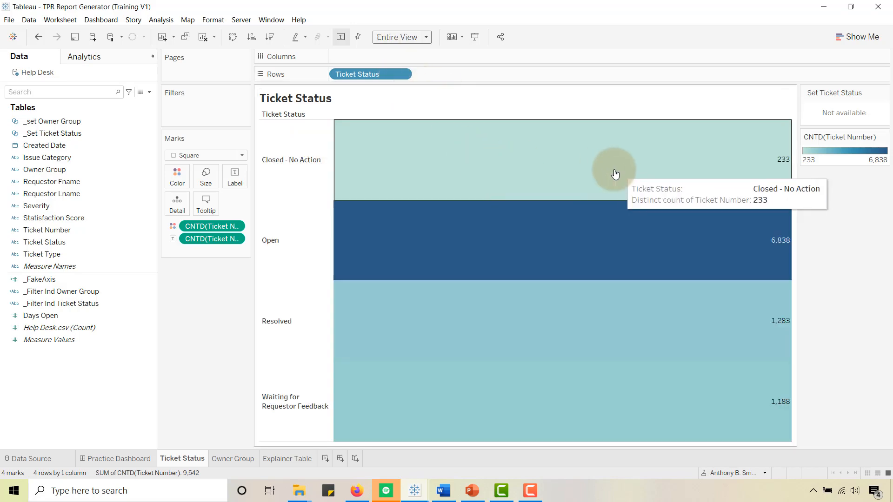
- Sort Ticket Status in descending order by field, using the distinct count of Ticket Number
right_click(367, 74)
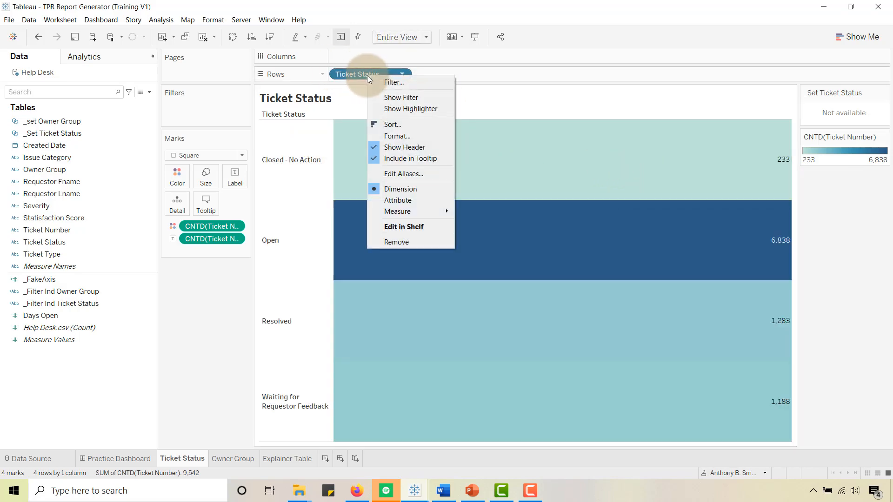
left_click(380, 123)
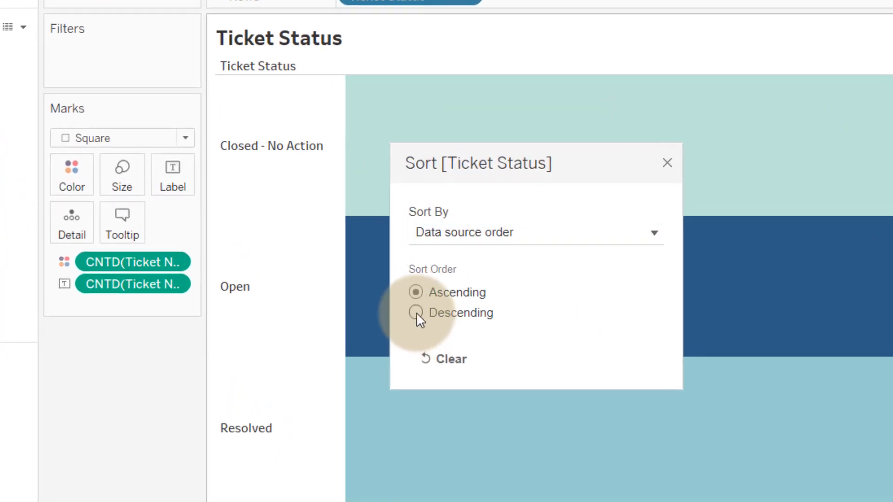
left_click(377, 262)
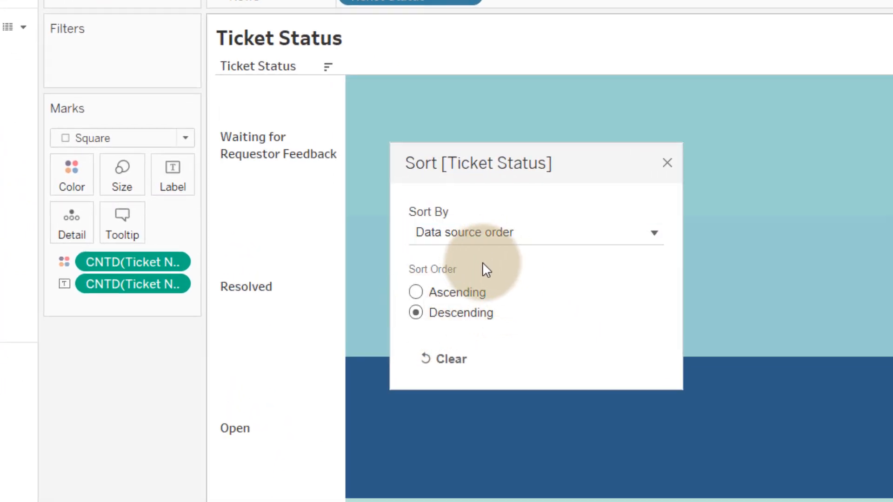
left_click(444, 237)
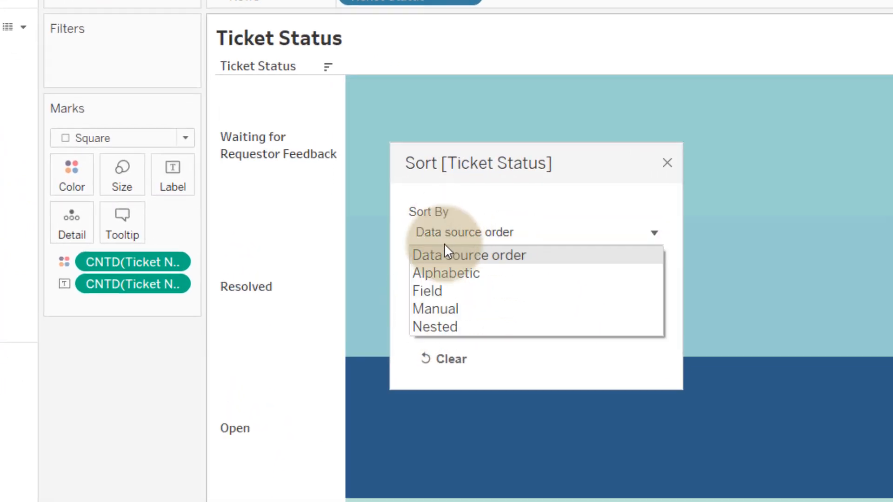
left_click(442, 289)
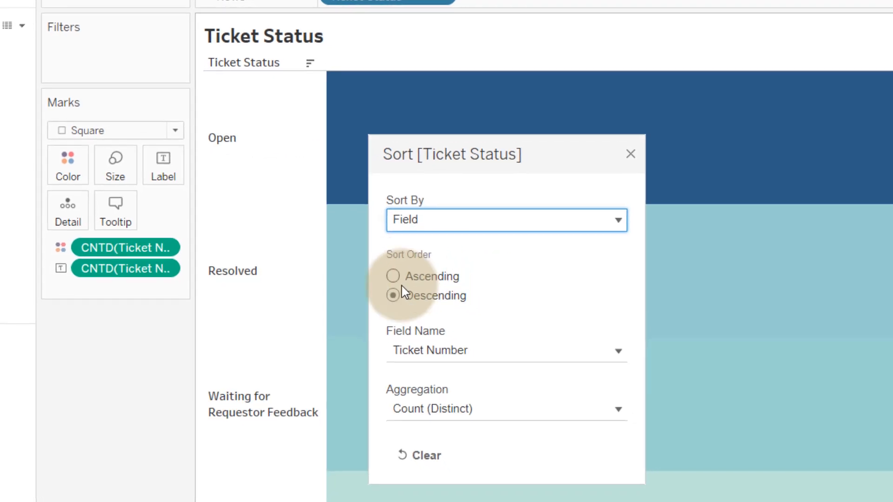
left_click(629, 154)
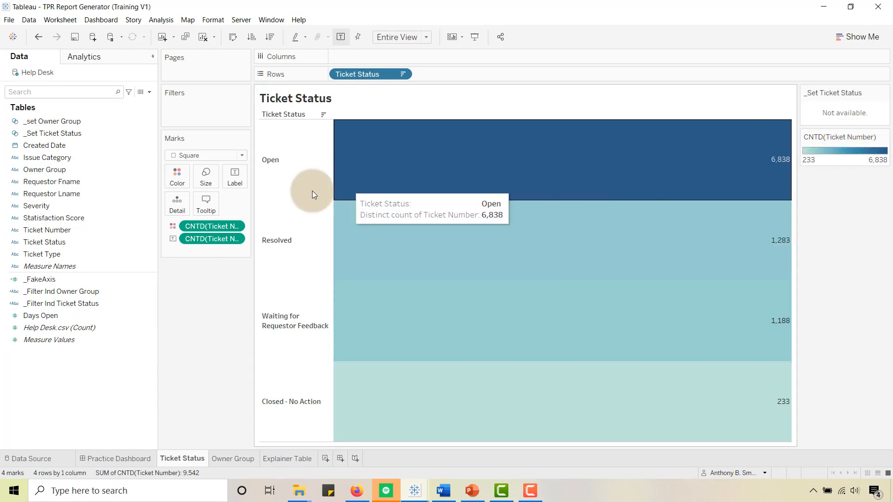
- Recolor the ticket count marks with a custom sequential palette based on the custom bright blue #00b7f2
left_click(178, 175)
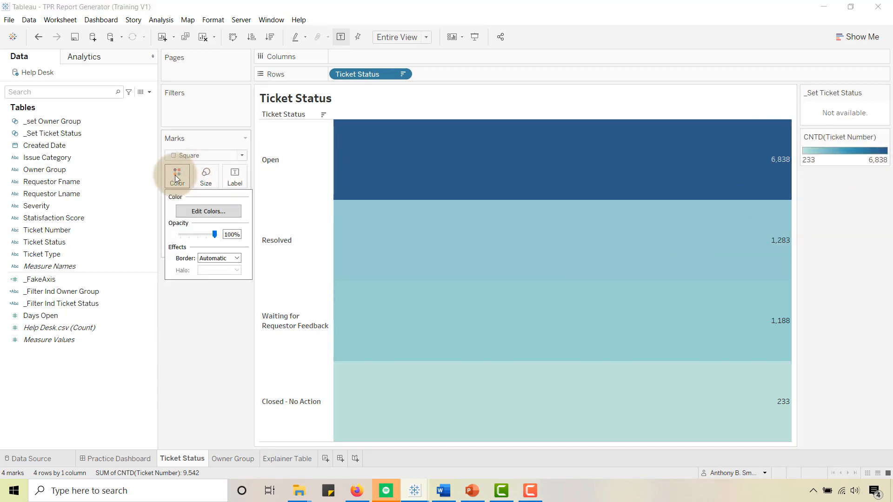
left_click(212, 215)
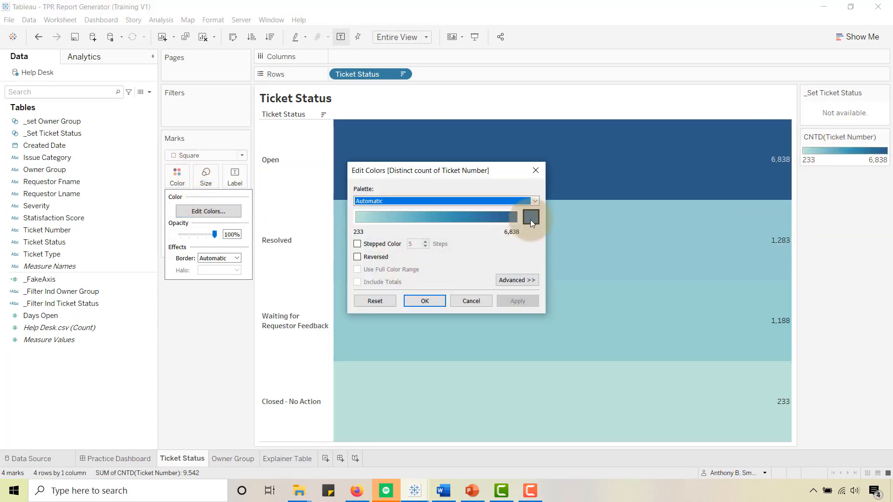
left_click(530, 217)
left_click(334, 296)
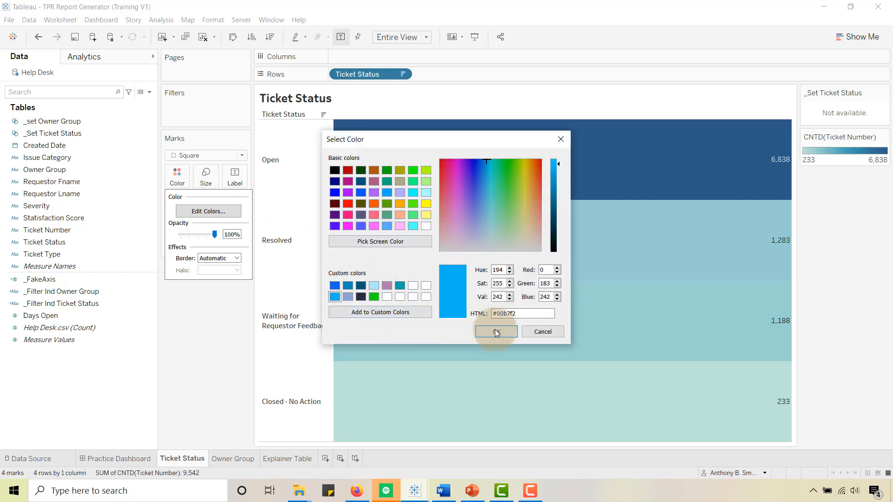
left_click(494, 331)
left_click(516, 302)
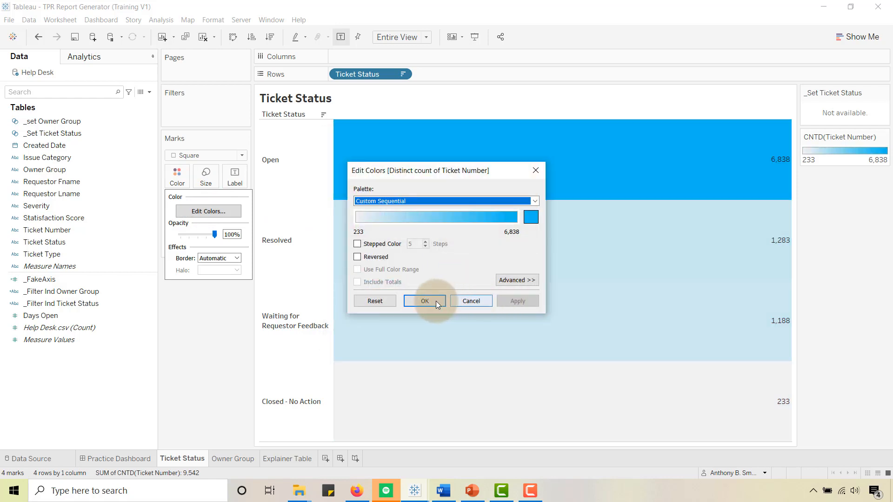
left_click(442, 301)
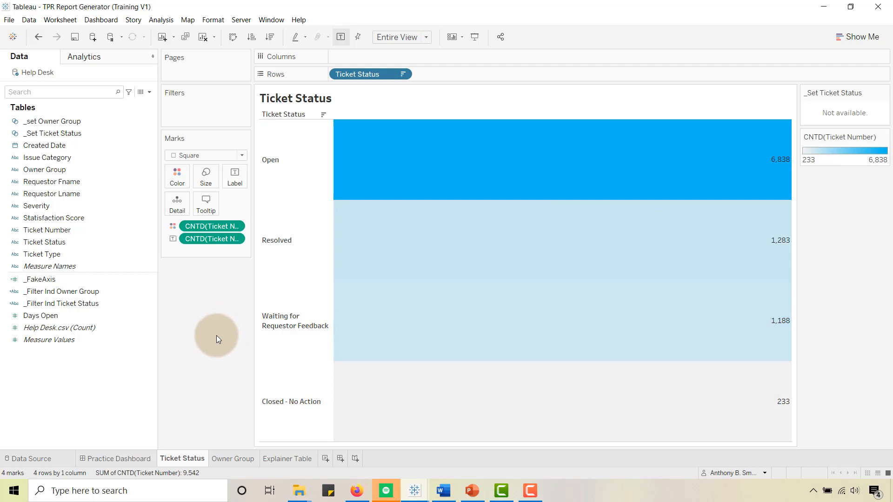
- Format the ticket count label text as 12 pt bold
left_click(235, 180)
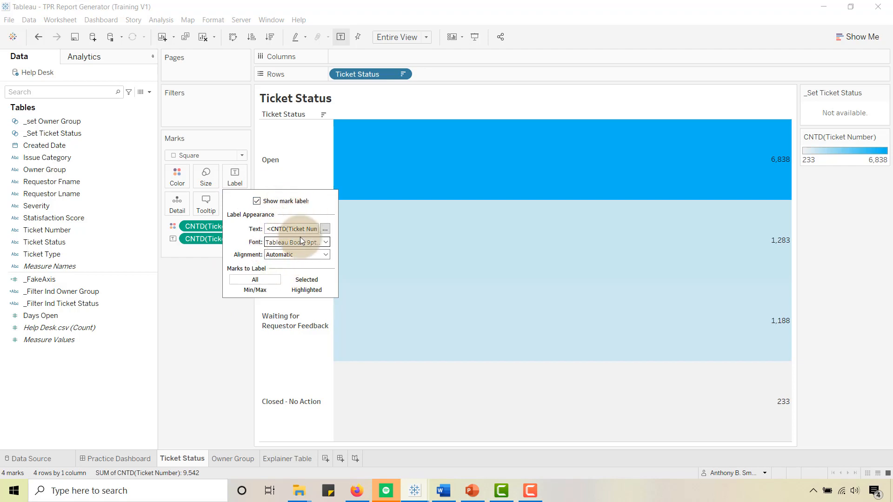
left_click(325, 228)
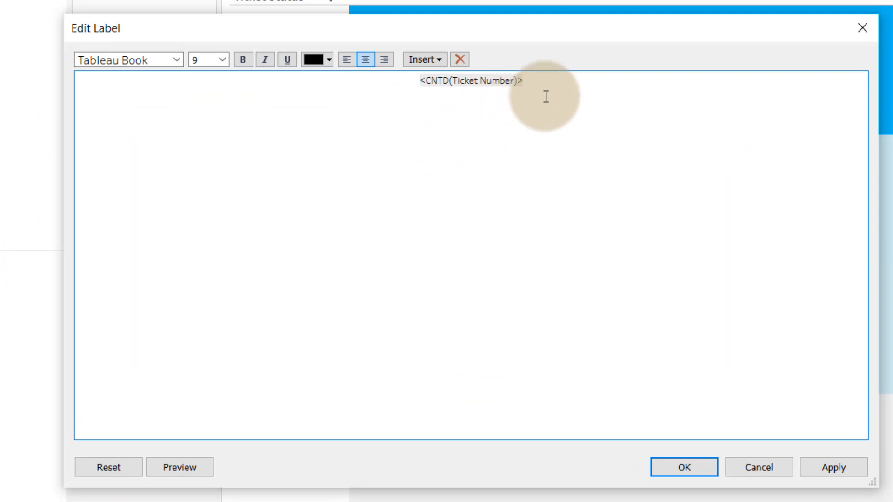
left_click_drag(525, 82, 386, 78)
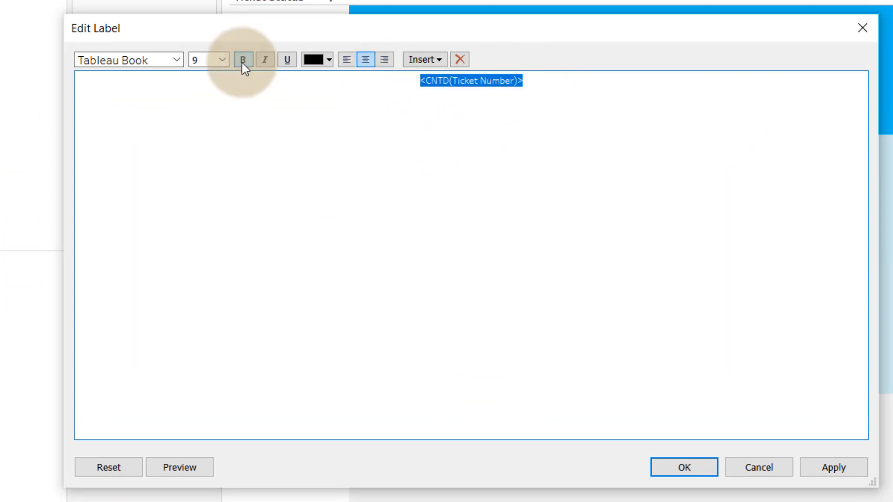
left_click(223, 59)
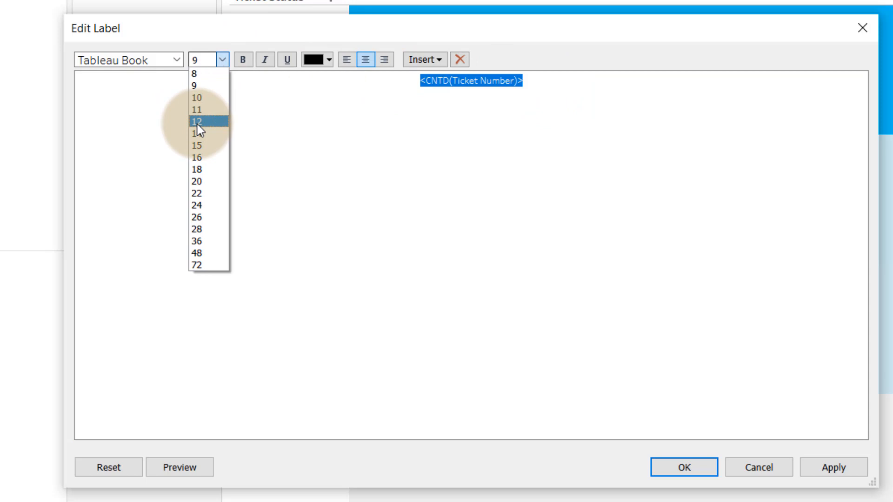
left_click(197, 122)
left_click(241, 59)
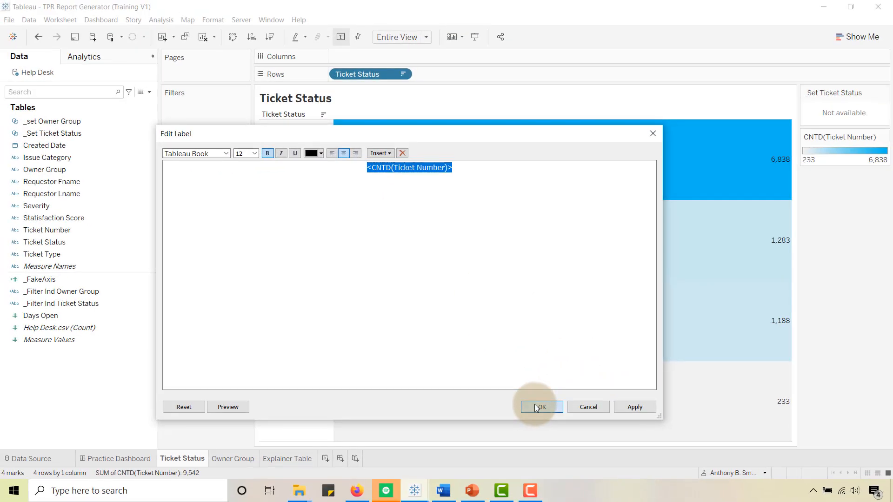
left_click(684, 467)
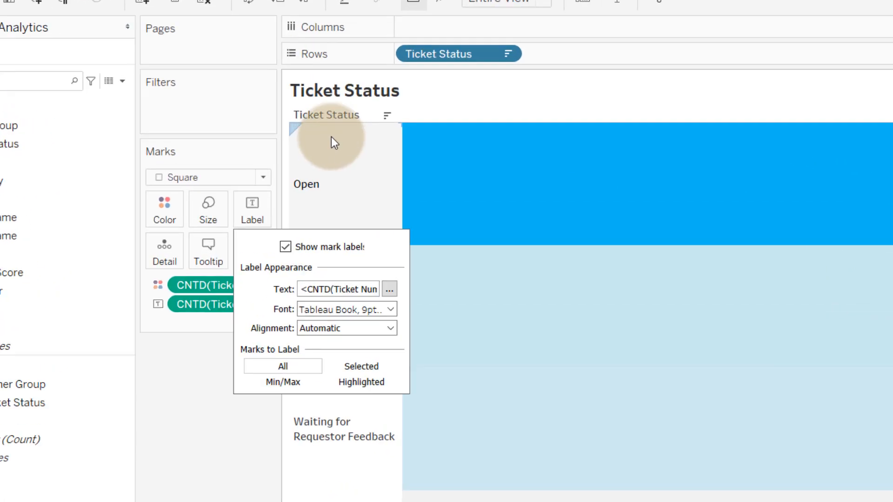
key("Escape")
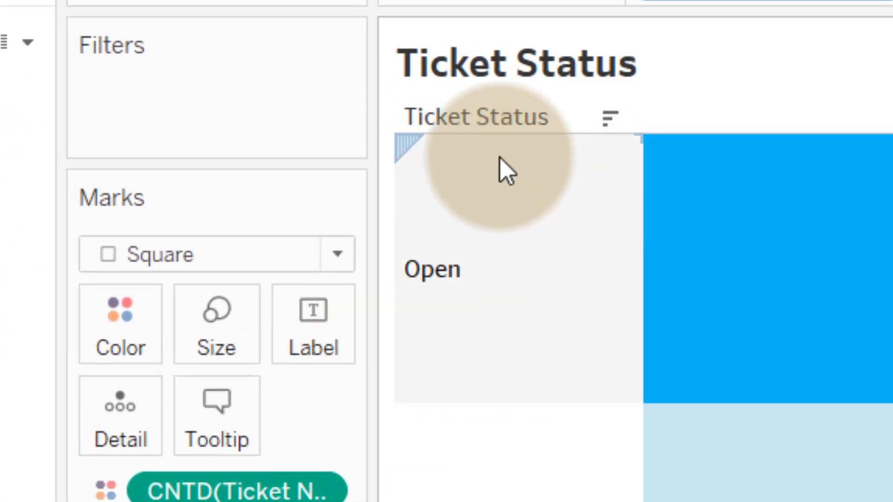
- Set the Row Divider pane border of the Ticket Status table to None, and close the formatting pane
right_click(519, 242)
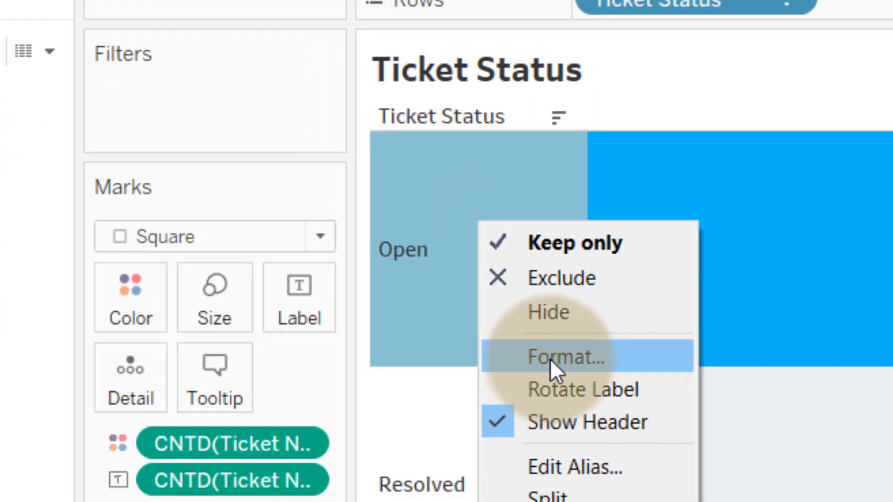
left_click(605, 397)
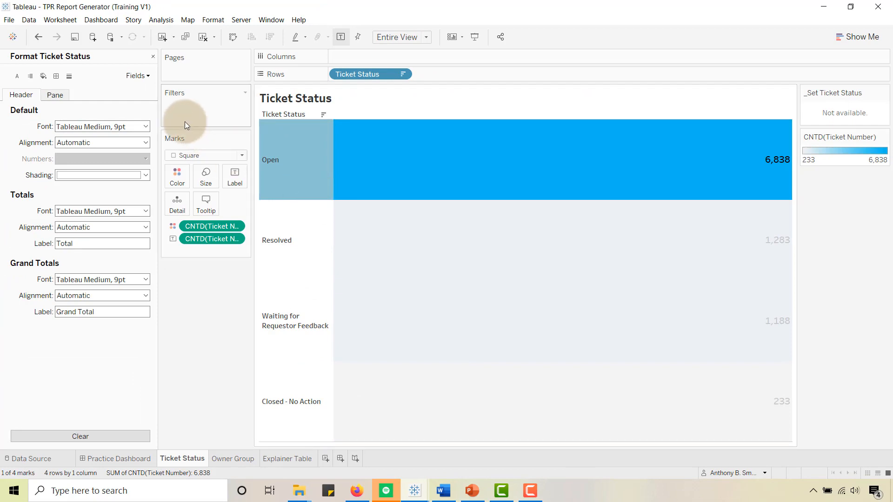
left_click(56, 77)
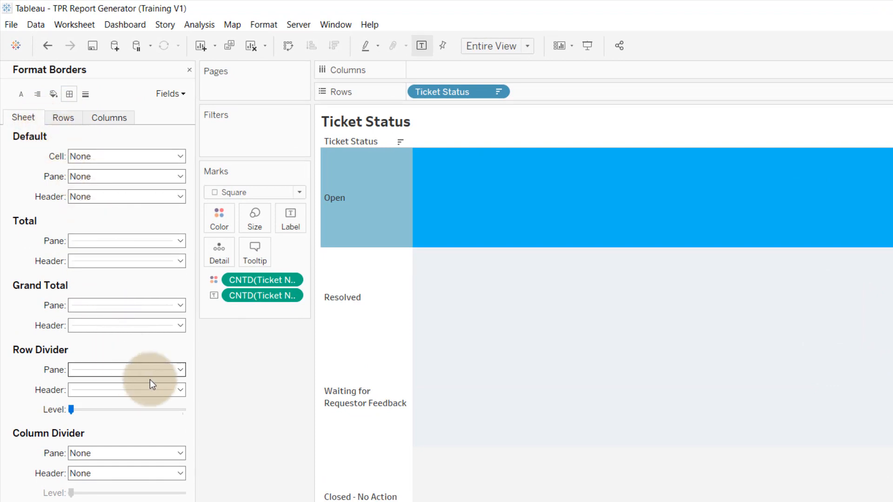
left_click(180, 370)
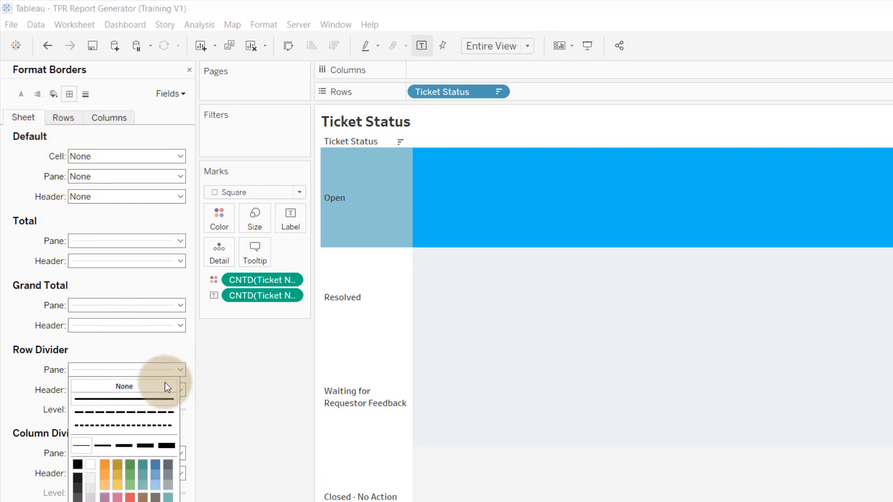
left_click(164, 386)
left_click(382, 285)
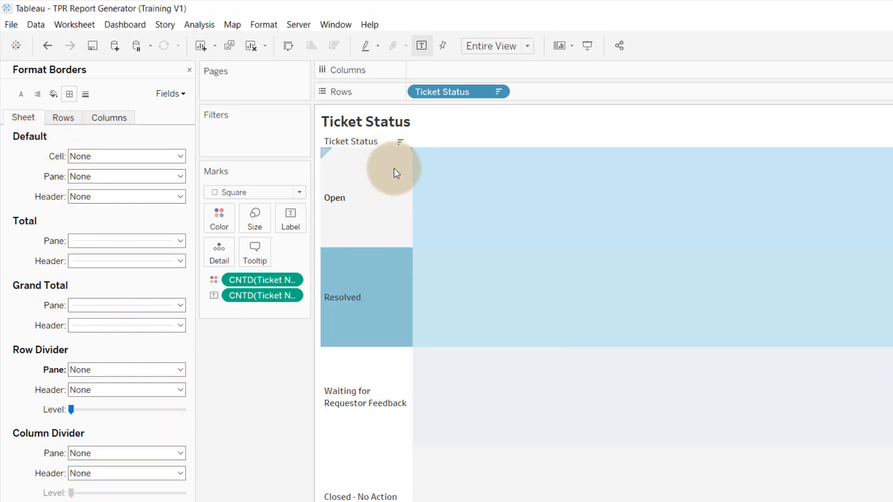
left_click(387, 171)
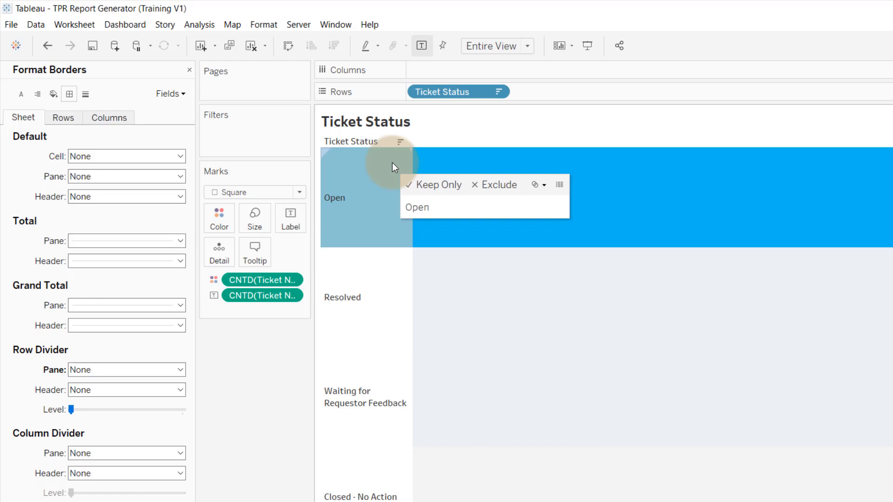
left_click(189, 70)
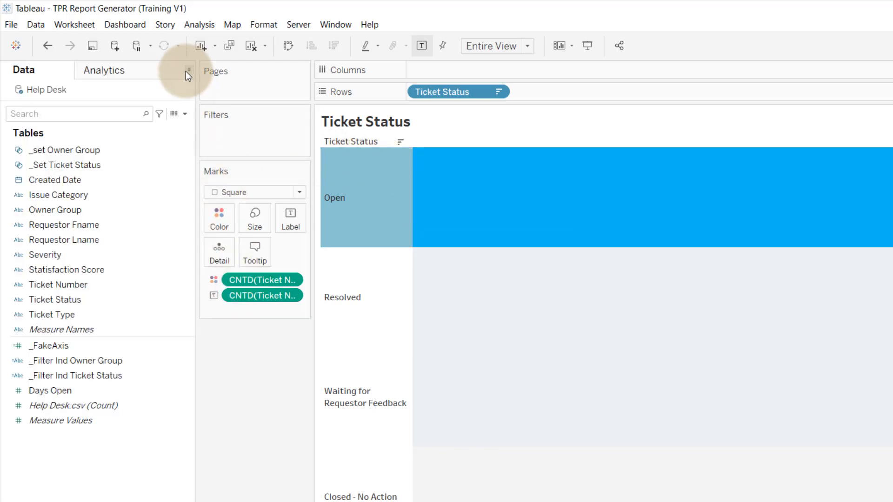
- Examine the set creation options for the Ticket Status field, leaving the dialog without creating a set
left_click(71, 165)
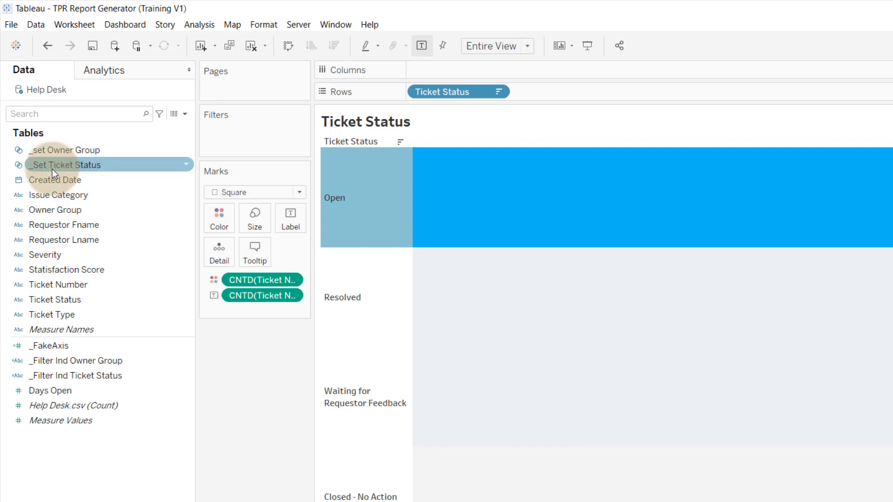
left_click(55, 301)
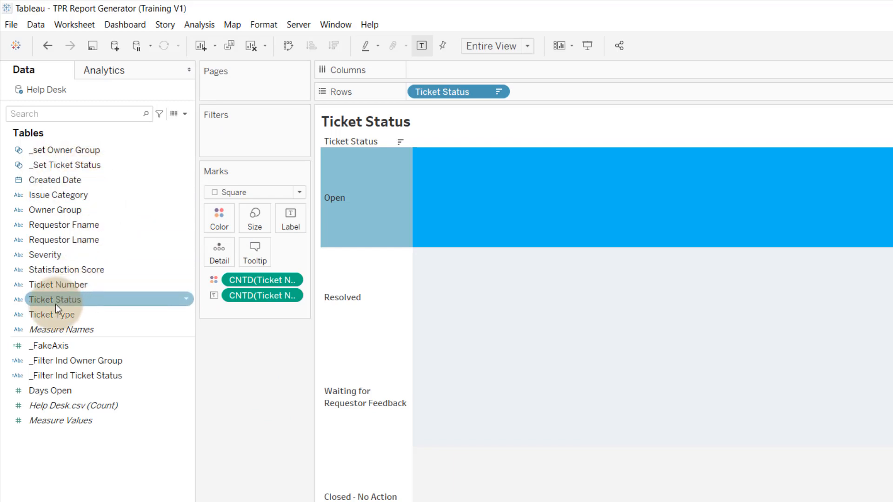
right_click(54, 299)
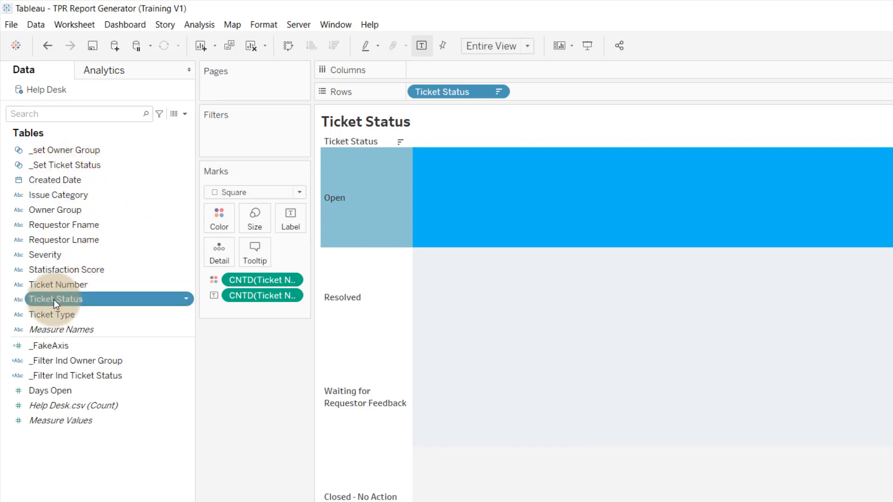
mouse_move(103, 403)
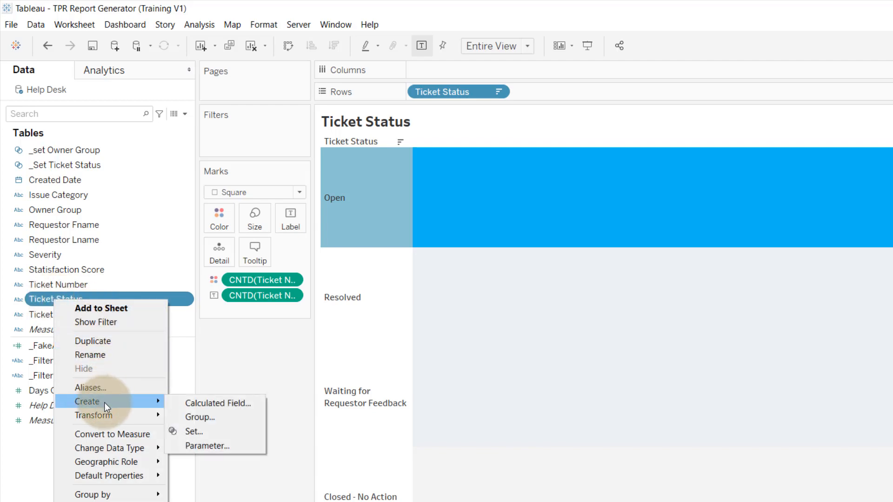
left_click(205, 431)
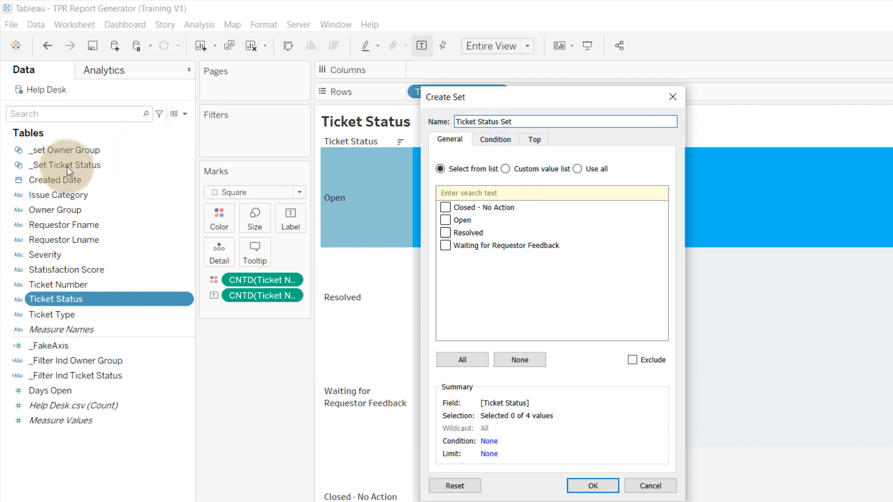
left_click(650, 486)
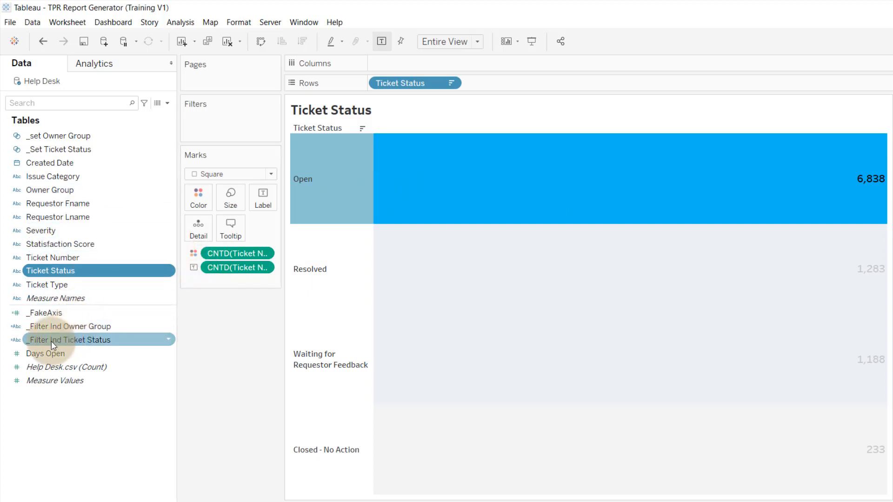
- In the _Filter Ind Ticket Status calculation, put ELSE '' END on its own line below THEN '●' and save the calculation
right_click(83, 339)
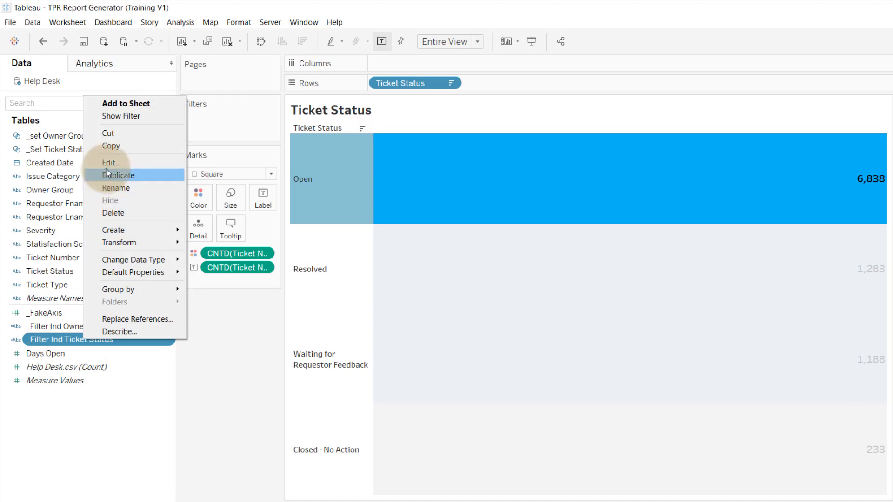
left_click(109, 162)
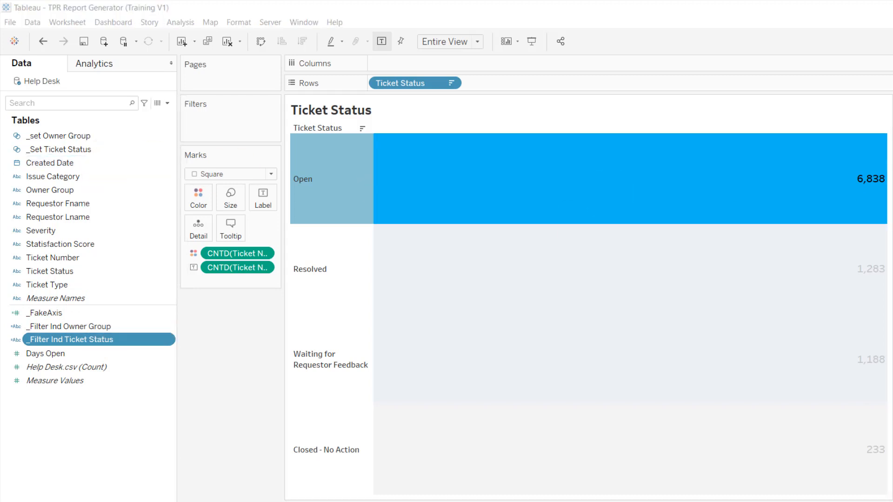
left_click_drag(892, 265, 238, 106)
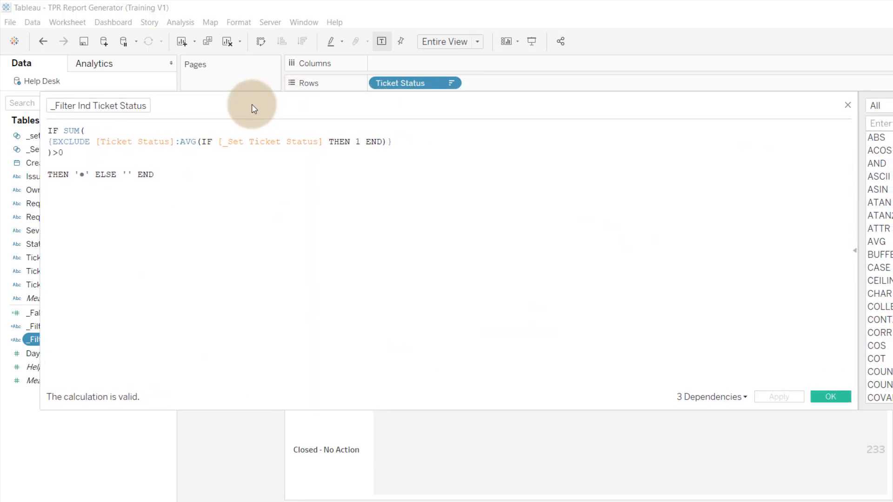
left_click_drag(42, 238, 329, 239)
left_click_drag(544, 105, 339, 111)
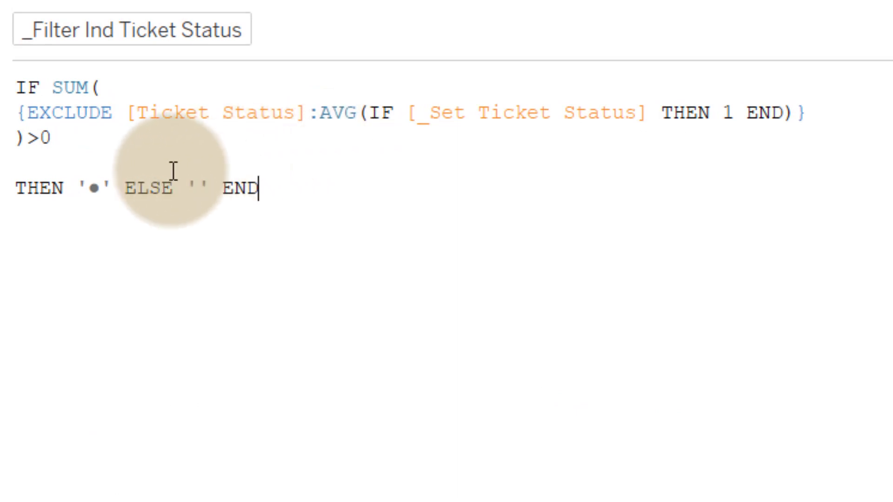
left_click(128, 193)
key("Return")
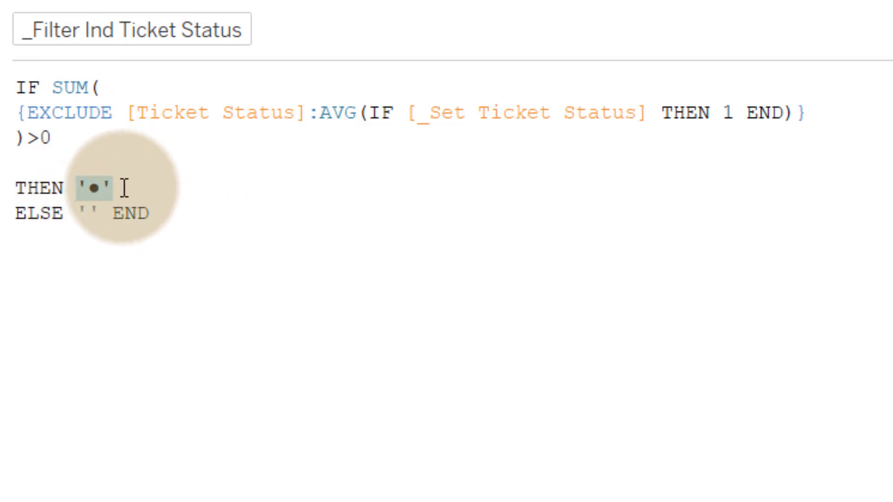
left_click_drag(124, 188, 77, 197)
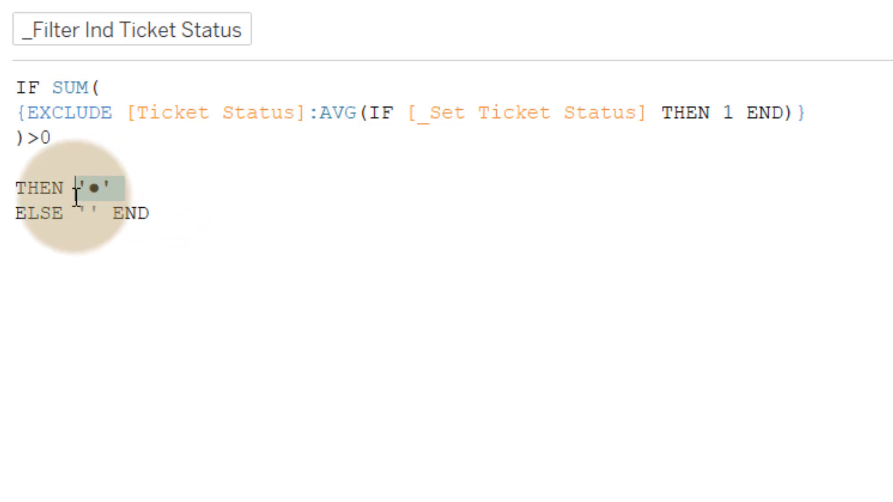
left_click_drag(158, 218, 19, 223)
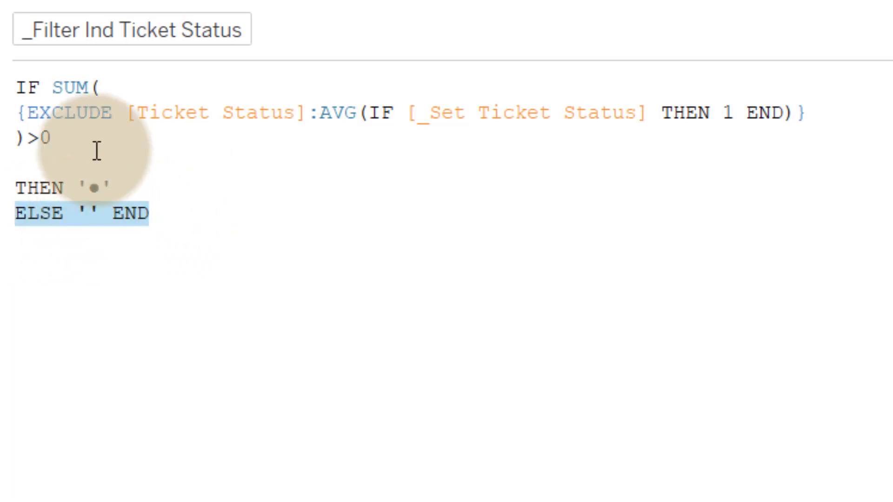
left_click(68, 135)
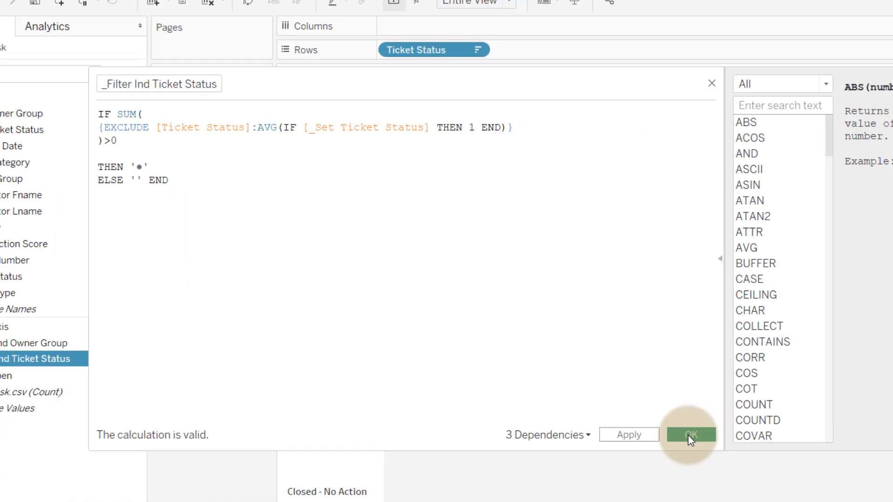
left_click(717, 451)
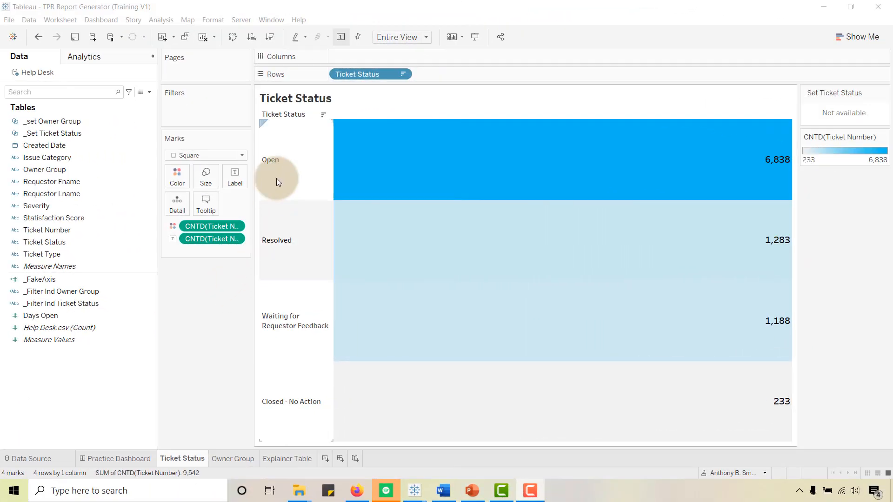
- Hide the Ticket Status field label above the table's rows
right_click(286, 113)
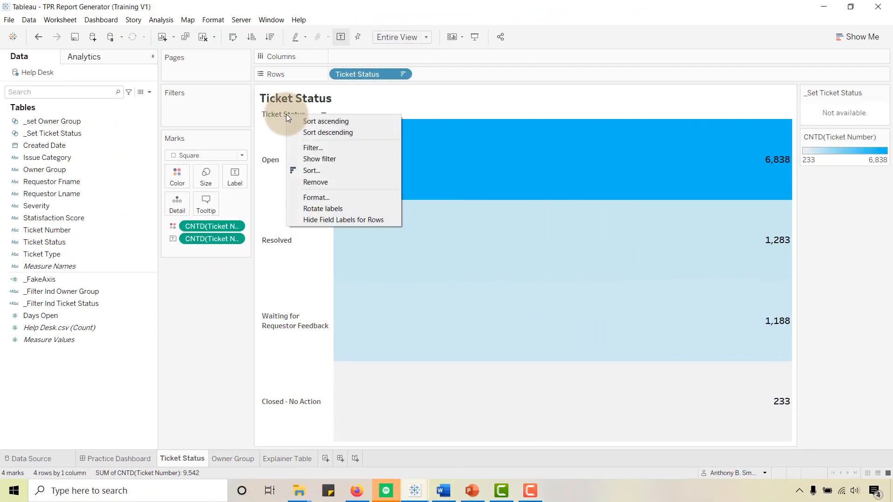
left_click(308, 219)
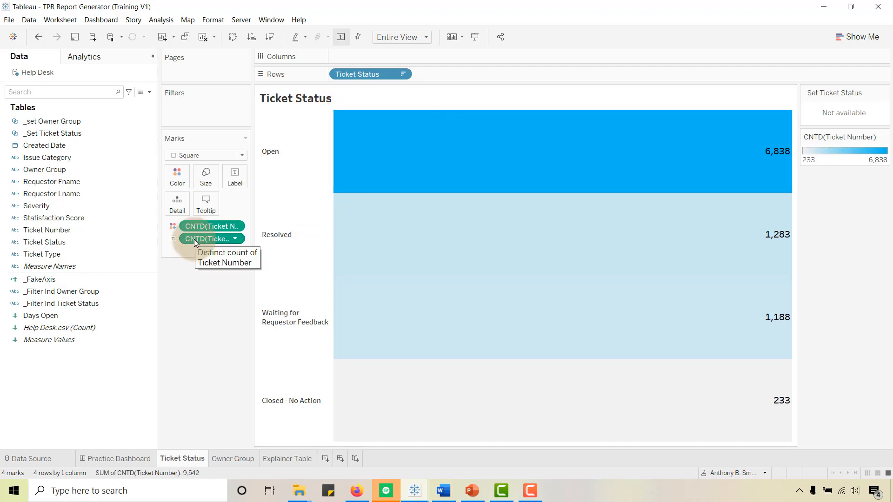
- Copy the distinct count of Ticket Number onto the tooltip while keeping it as label, and review the tooltip text without editing it
left_click_drag(194, 239, 205, 205)
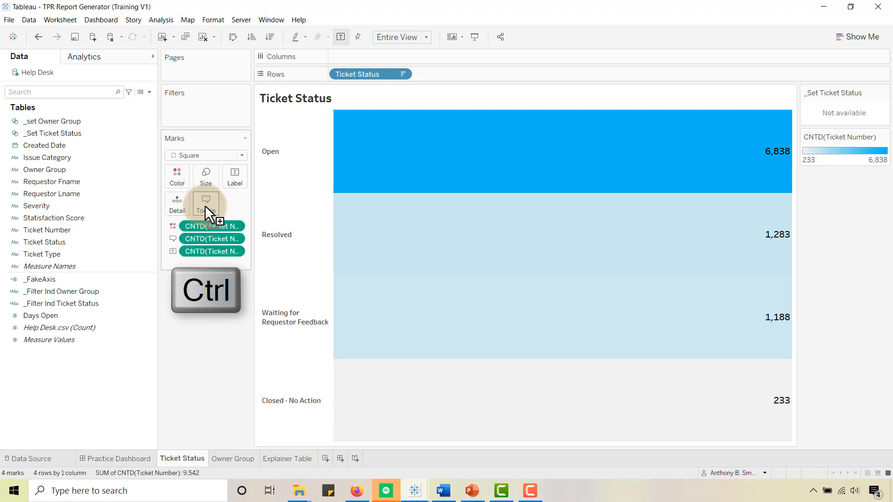
left_click(206, 205)
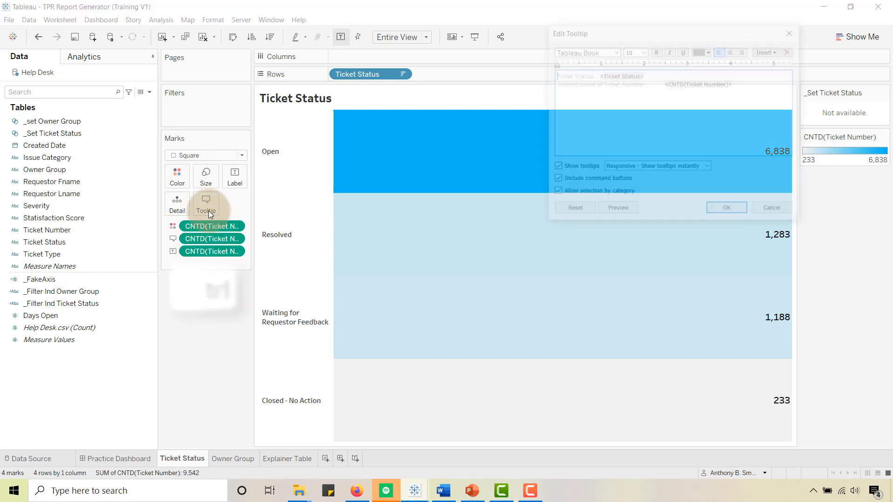
left_click(589, 115)
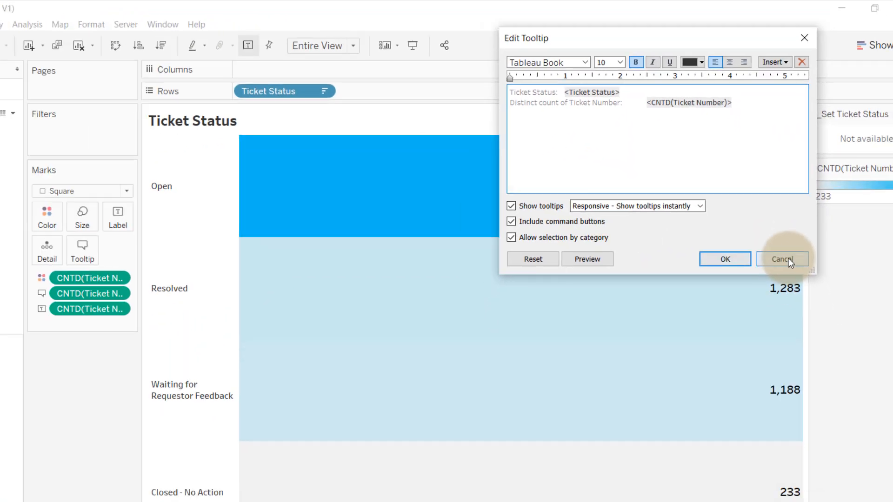
left_click(805, 386)
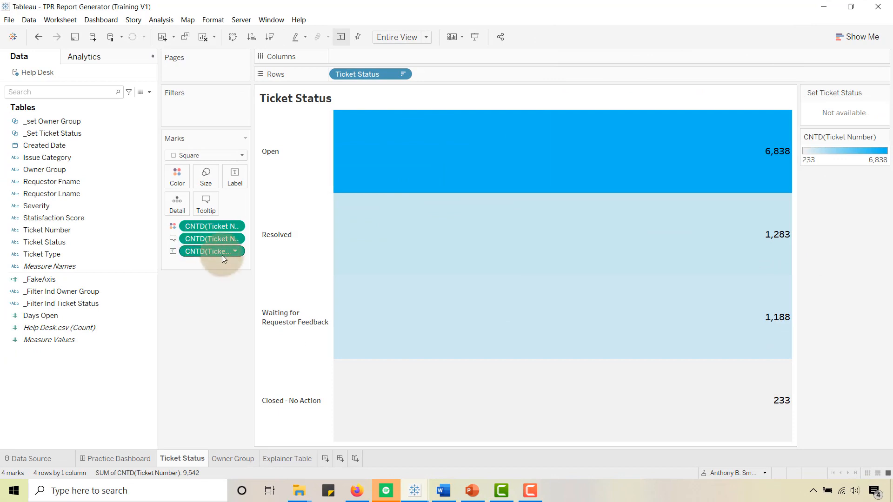
- Change the tooltip's distinct count of Ticket Number to a Percent of Total quick table calculation
left_click(233, 251)
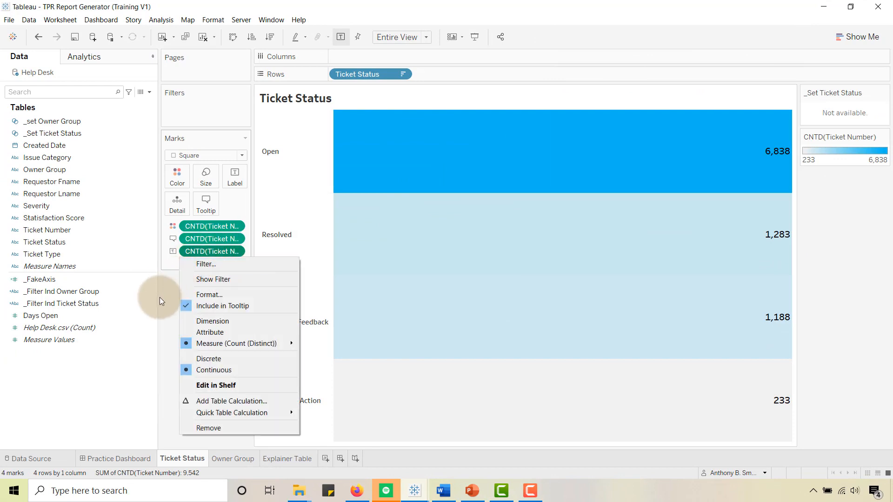
left_click(170, 294)
left_click_drag(191, 240, 195, 259)
left_click(235, 251)
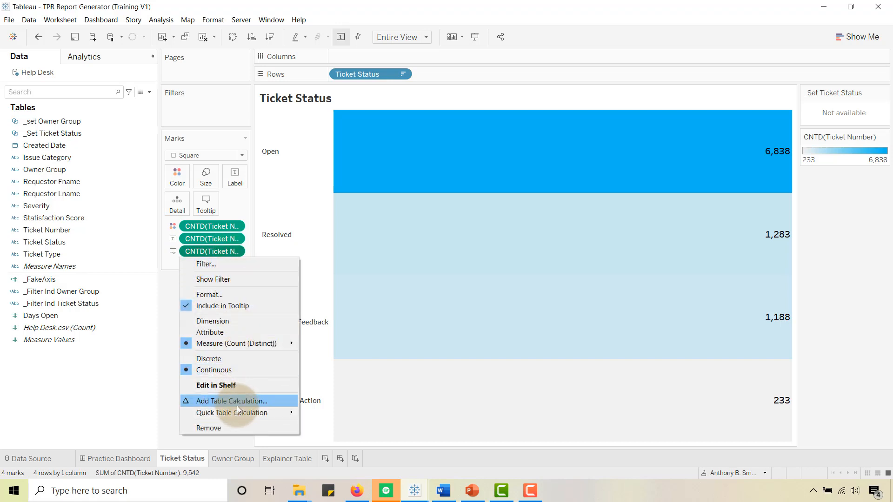
mouse_move(237, 411)
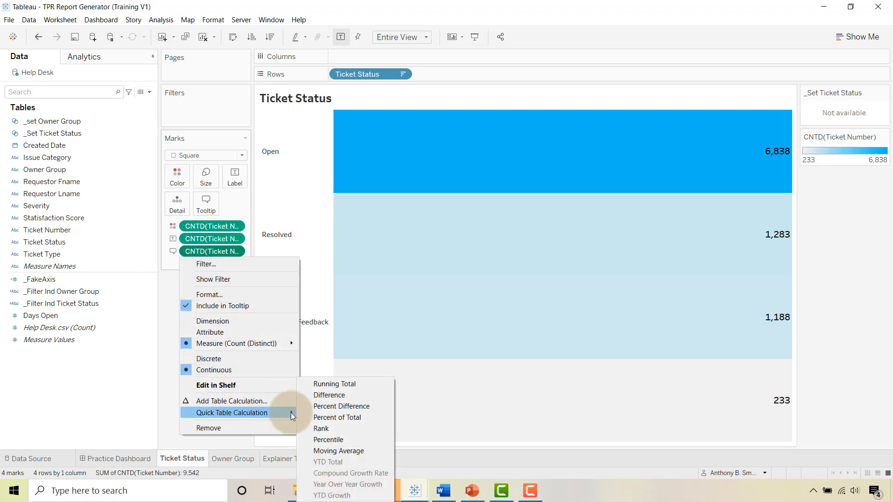
left_click(332, 418)
- Reduce the tooltip text to a single line with the label "% of Total :" followed by the percent-of-total field, and check it on the marks
left_click(205, 204)
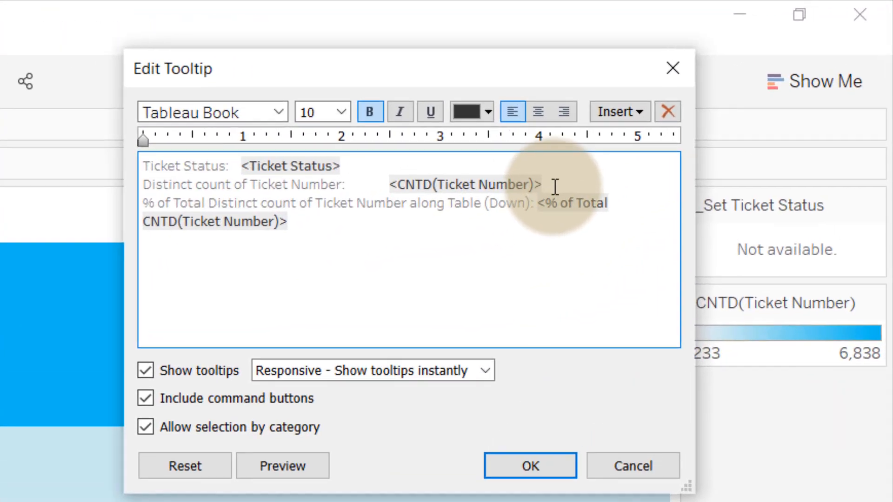
left_click_drag(738, 84, 559, 73)
left_click_drag(155, 159, 131, 162)
key("Delete")
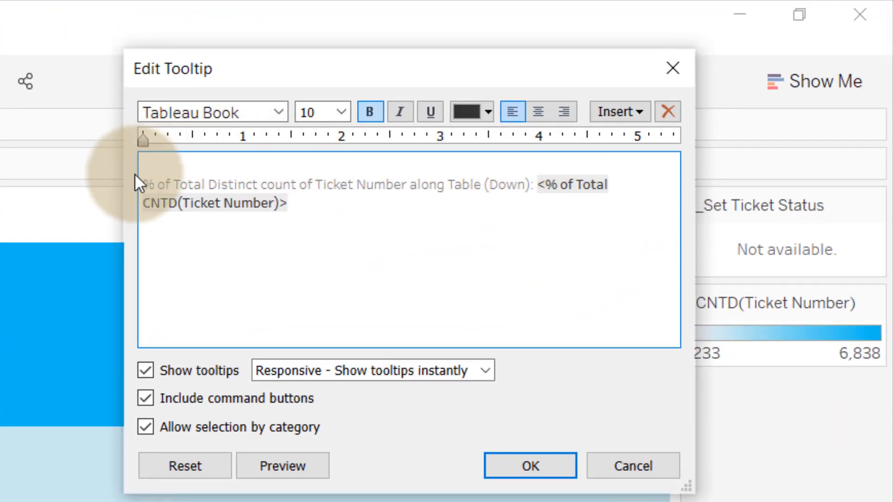
left_click(143, 183)
key("BackSpace")
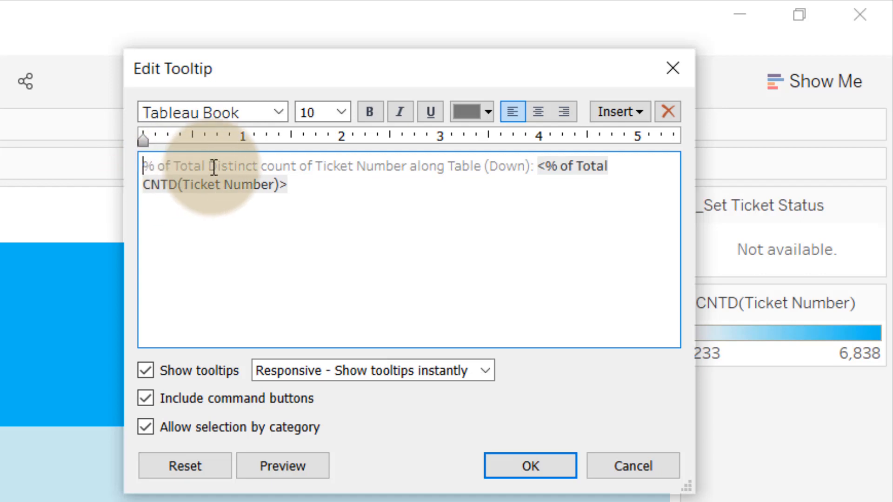
left_click_drag(209, 166, 534, 167)
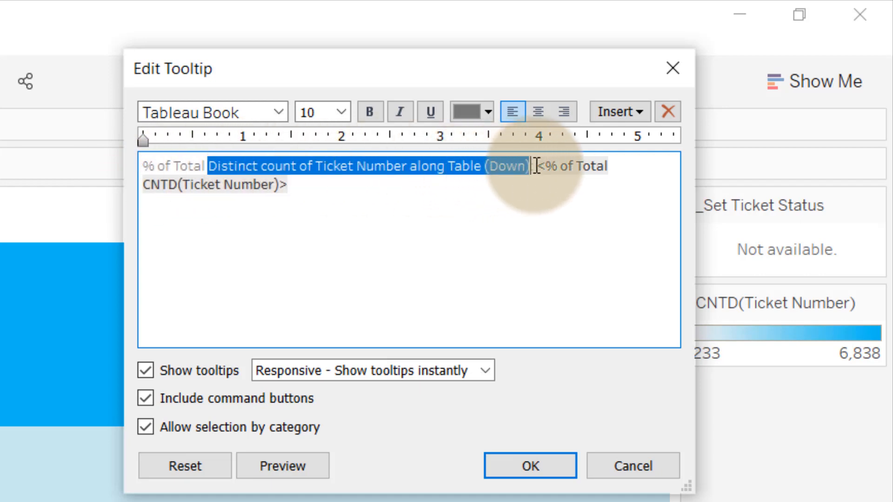
type(":")
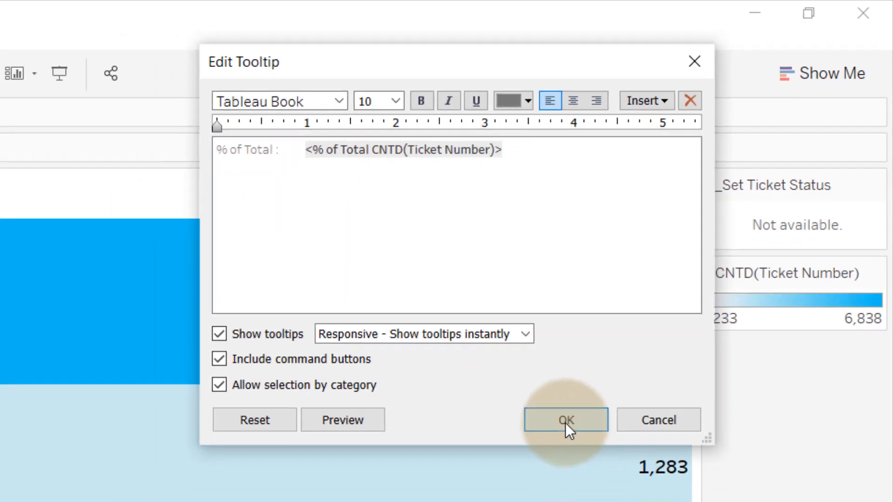
left_click(530, 466)
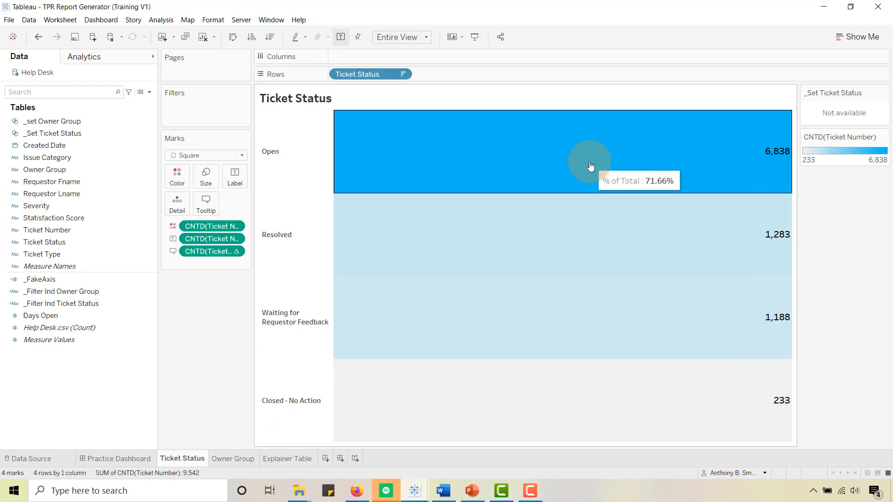
mouse_move(368, 251)
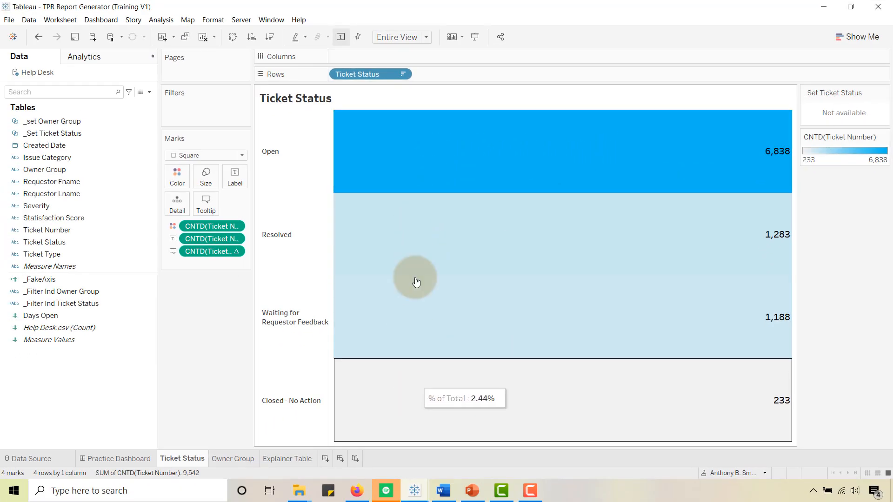
- Format the tooltip's percent-of-total measure as Percentage with 0 decimal places
right_click(206, 253)
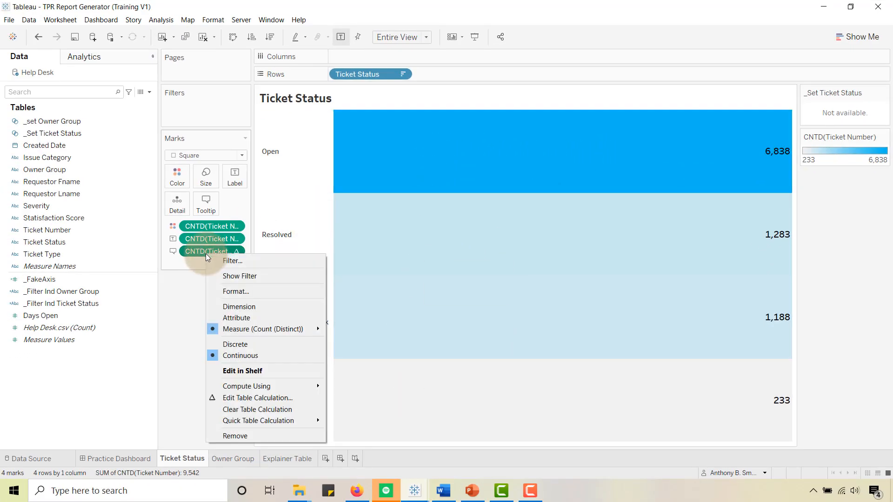
left_click(232, 292)
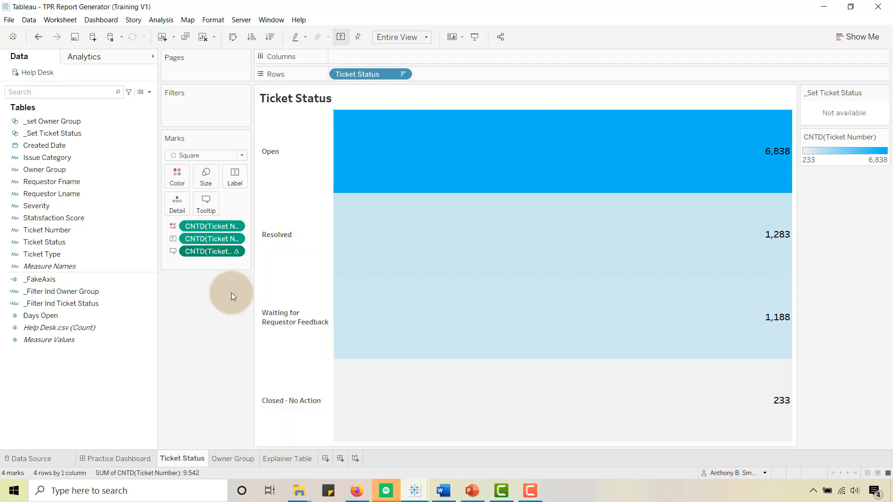
left_click(49, 94)
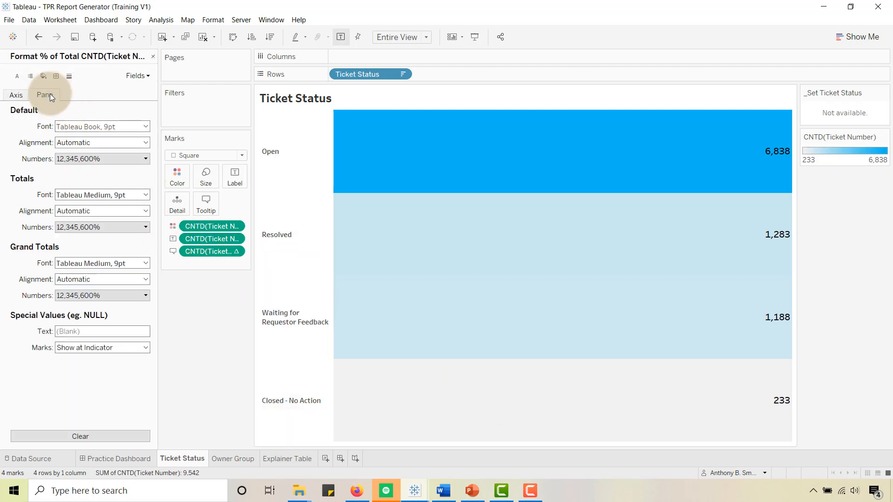
left_click(145, 158)
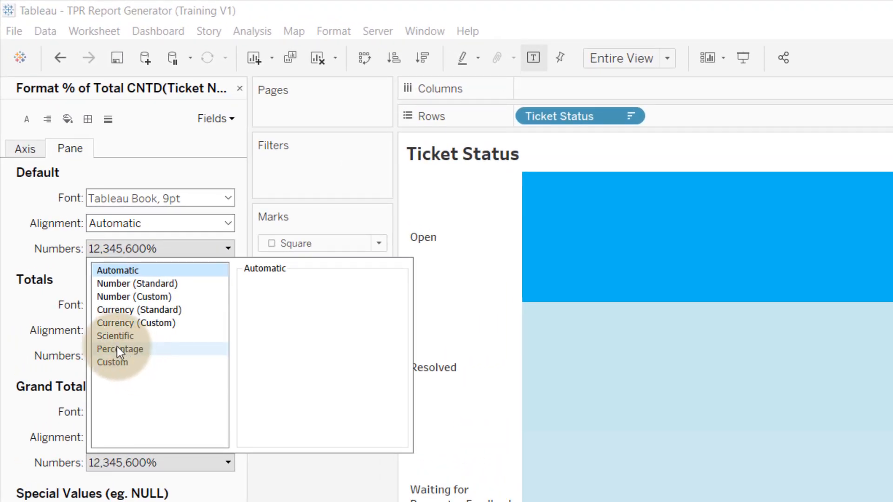
left_click(125, 350)
left_click(282, 304)
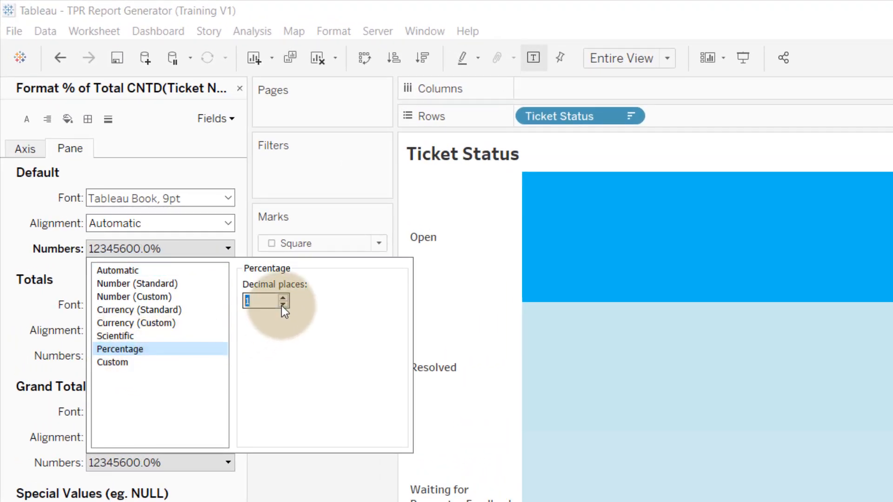
left_click(283, 304)
left_click(279, 464)
mouse_move(632, 207)
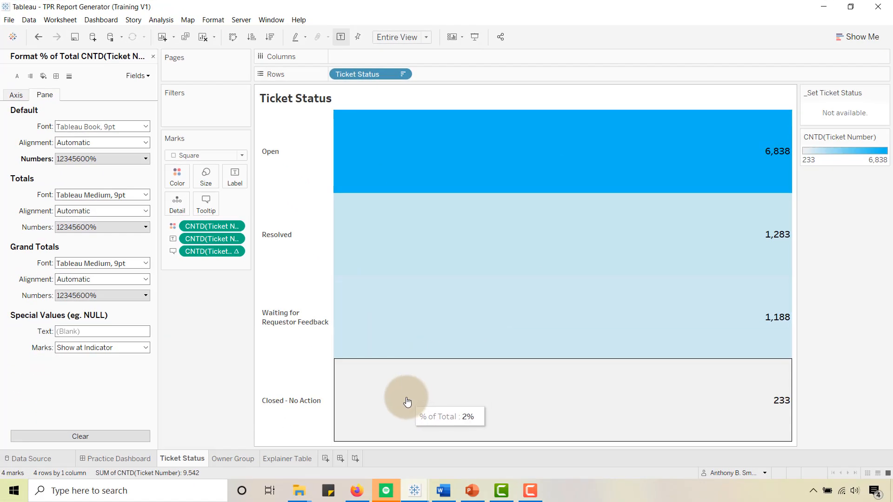
left_click(154, 57)
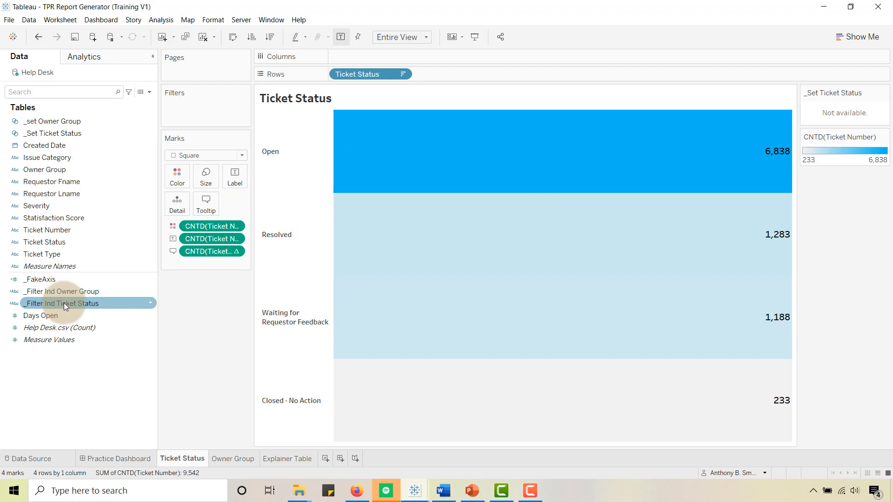
- Add _Filter Ind Ticket Status to the marks' detail and insert it after the sheet name in the sheet title
left_click_drag(64, 303, 175, 202)
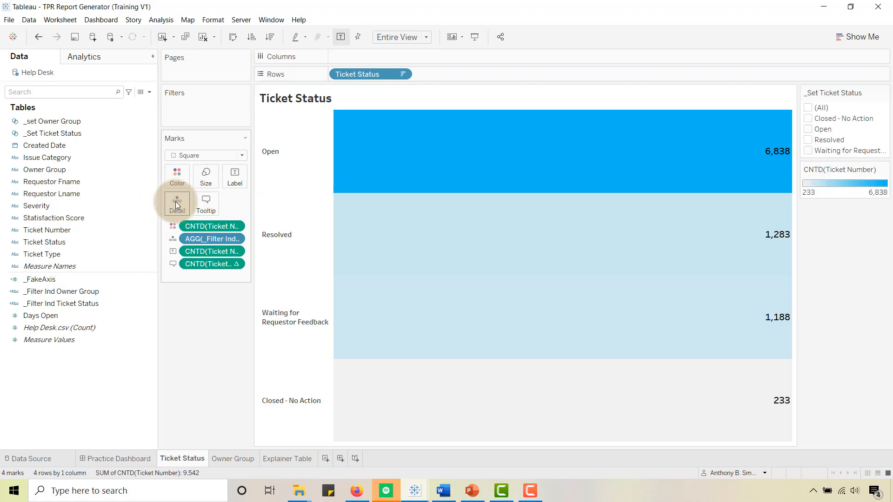
double_click(345, 100)
left_click(437, 173)
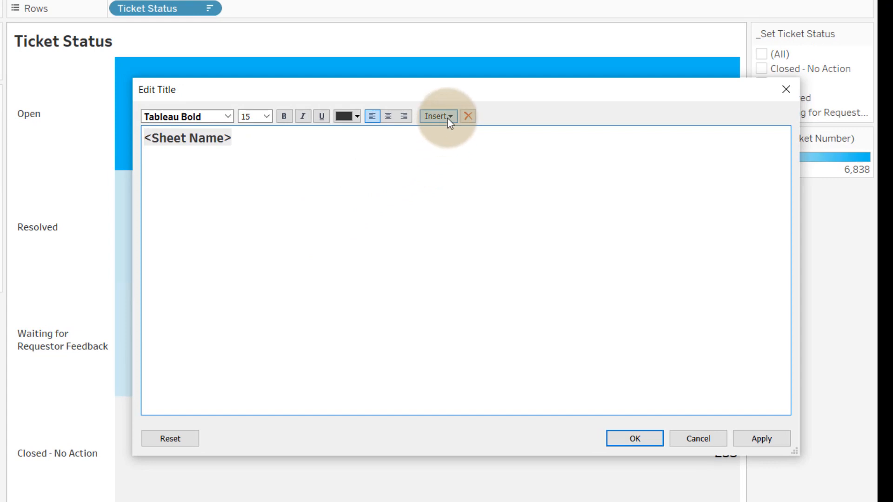
left_click(448, 117)
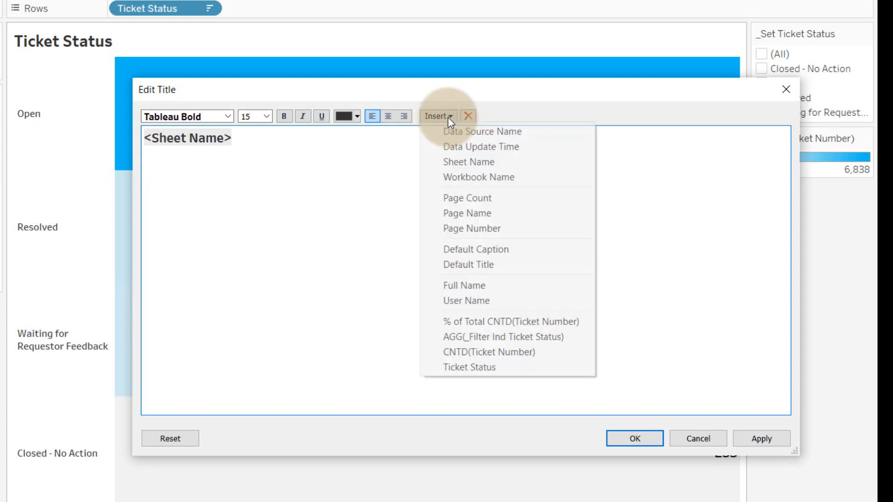
left_click(496, 339)
- Color the _Filter Ind Ticket Status field in the title gold and apply the title change
left_click_drag(428, 138, 232, 140)
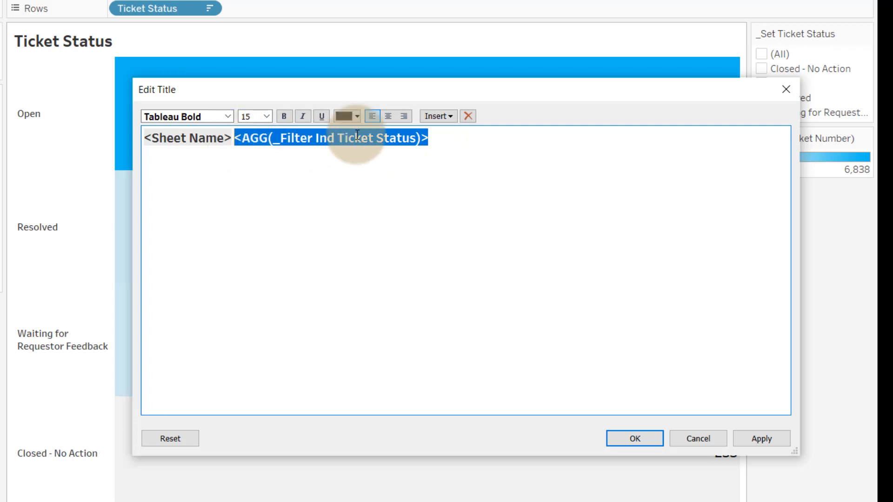
left_click(357, 117)
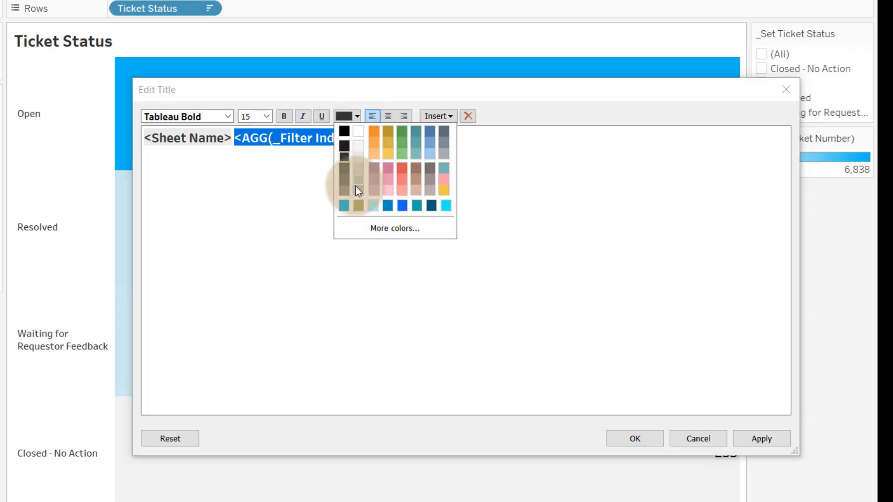
left_click(358, 205)
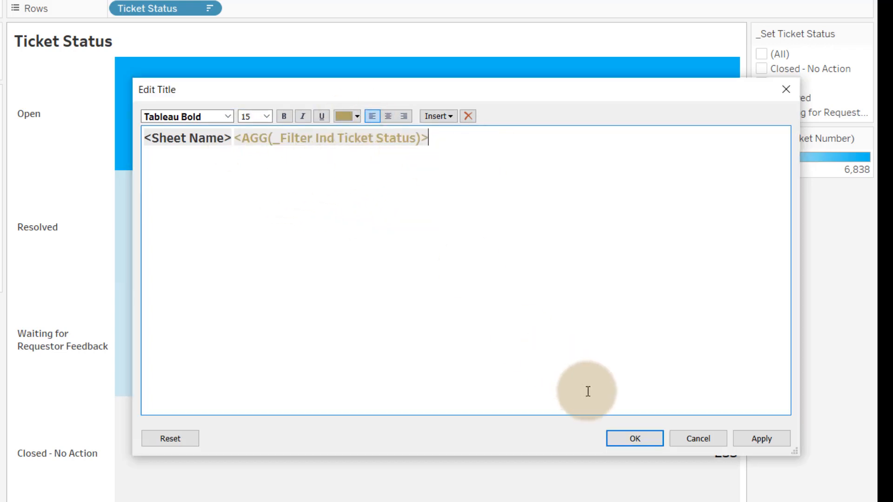
left_click(627, 438)
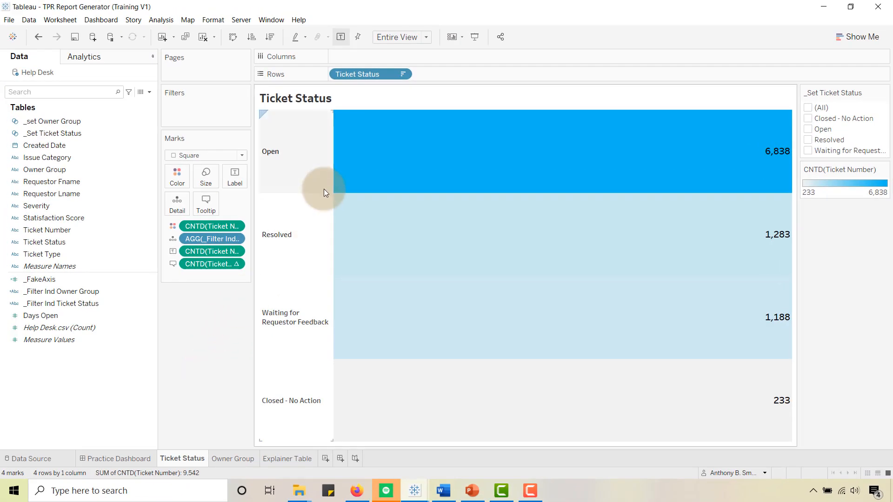
mouse_move(369, 134)
left_click(62, 134)
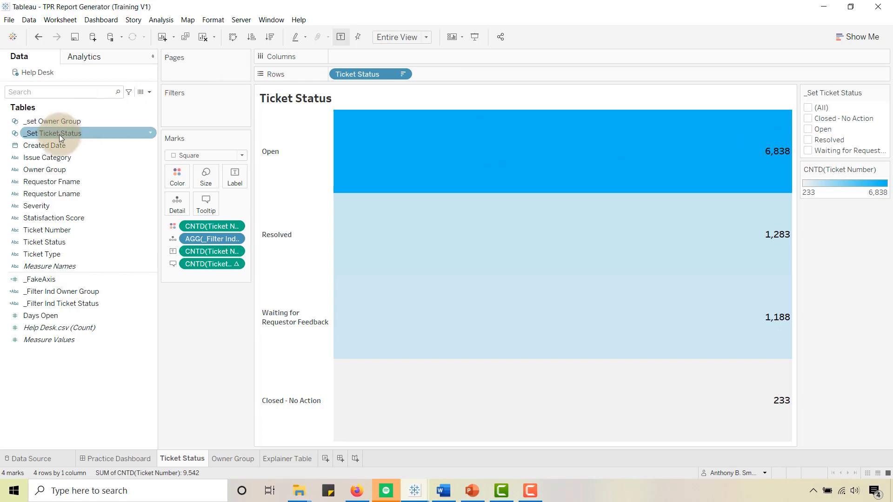
right_click(59, 138)
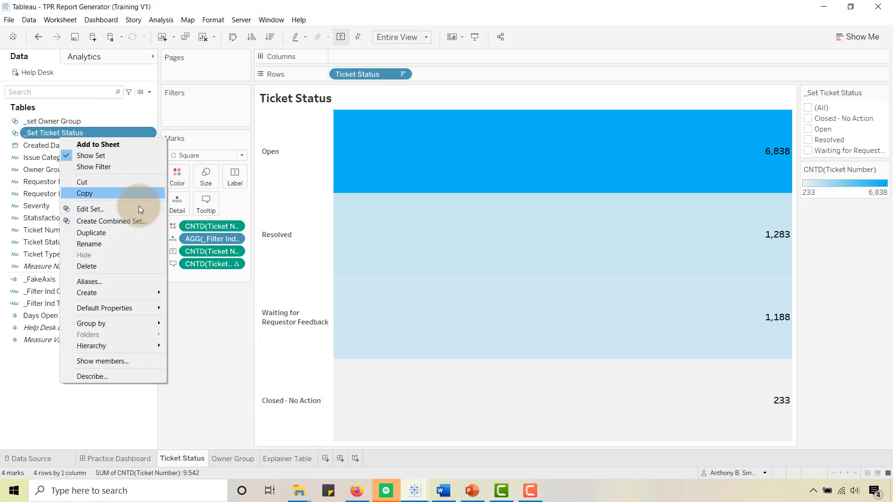
left_click(192, 301)
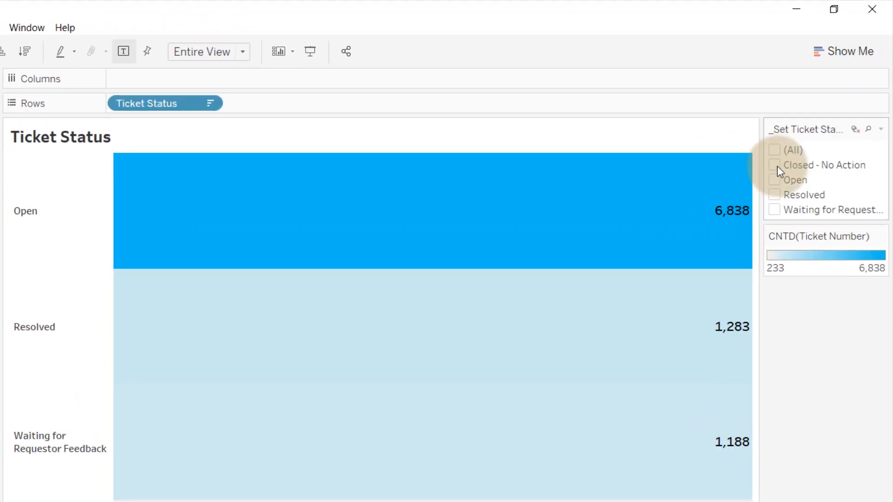
- Toggle Closed - No Action, Open and Resolved individually in the _Set Ticket Status control to check the title's filter indicator
left_click(775, 165)
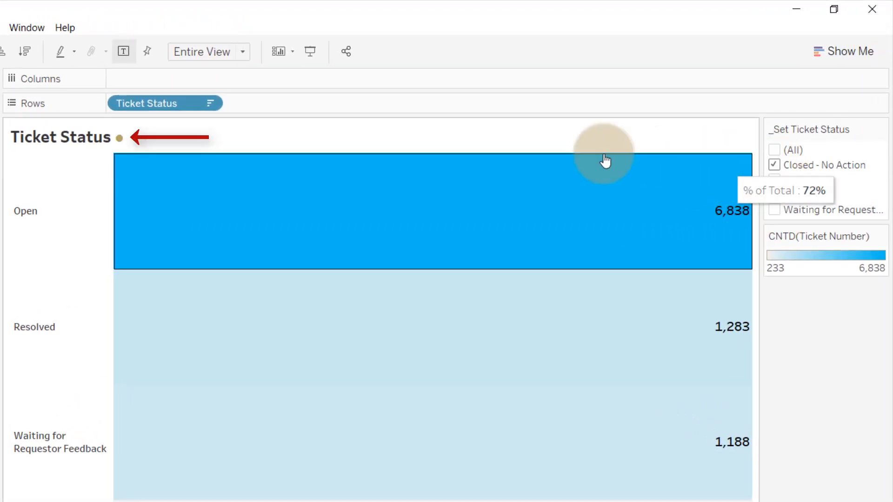
left_click(774, 165)
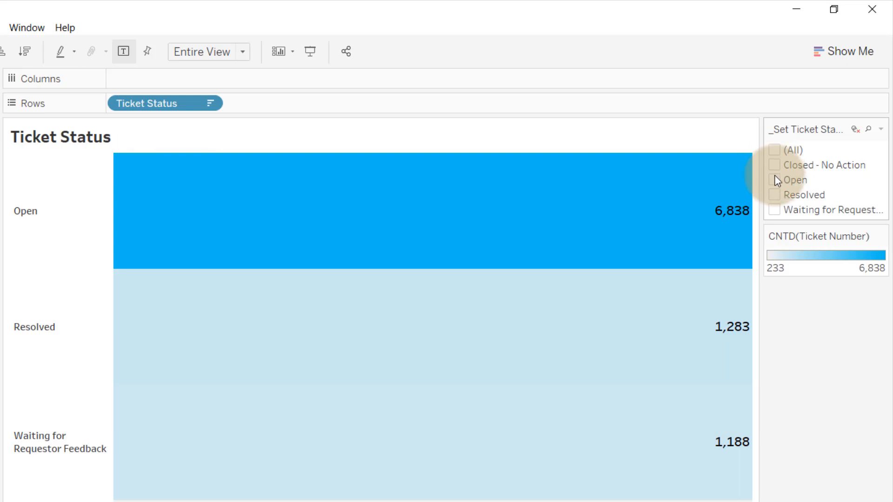
left_click(775, 180)
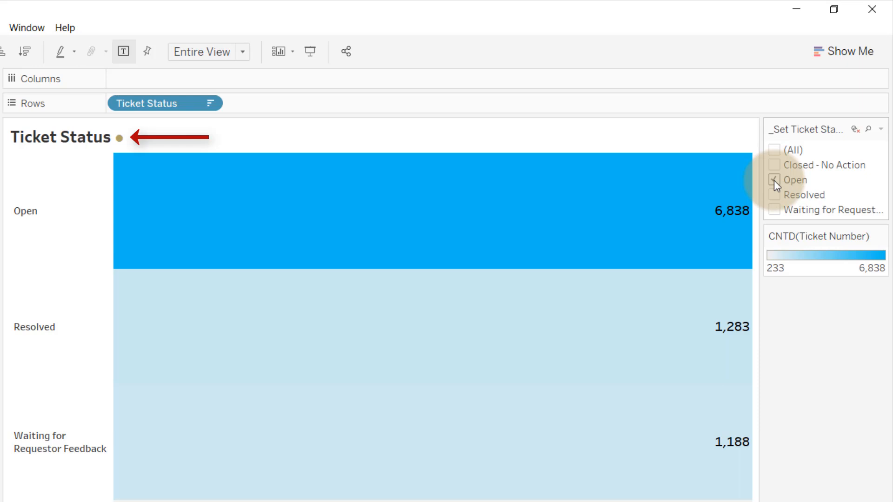
left_click(774, 181)
left_click(774, 196)
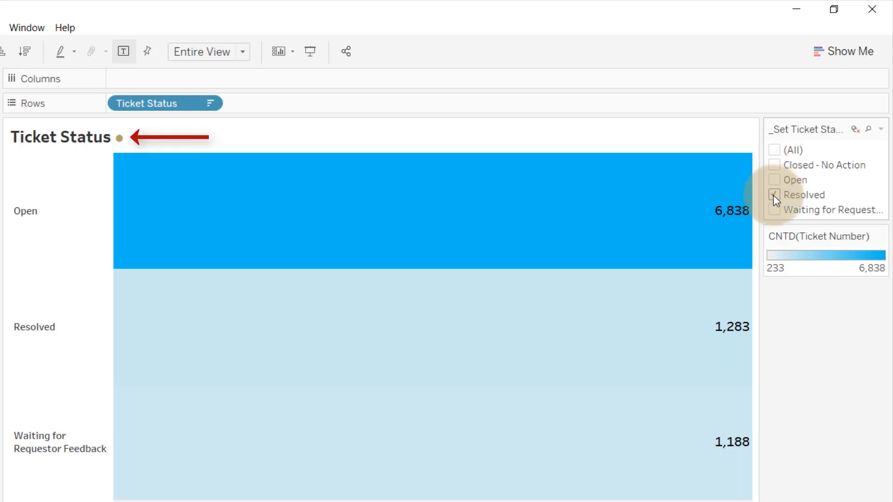
left_click(775, 195)
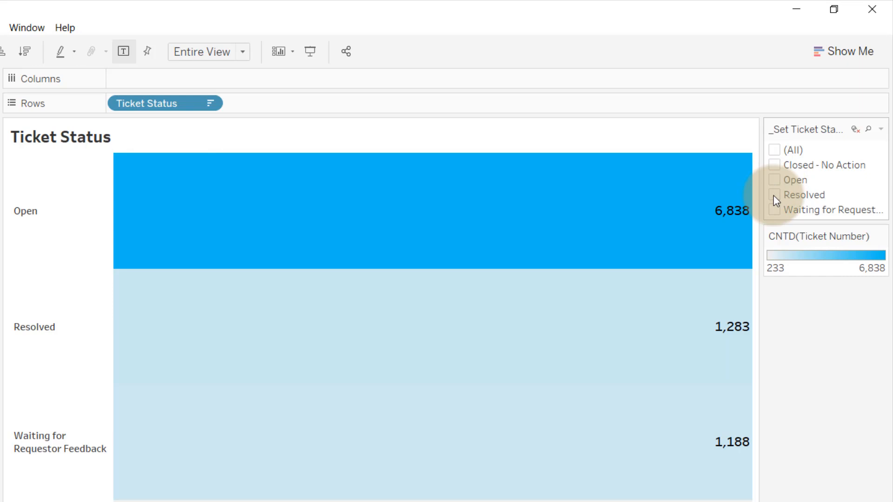
left_click(775, 165)
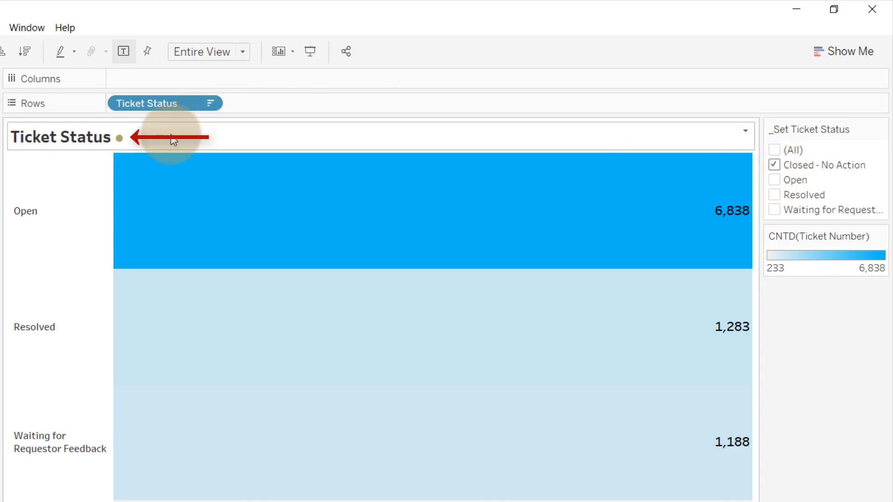
left_click(775, 166)
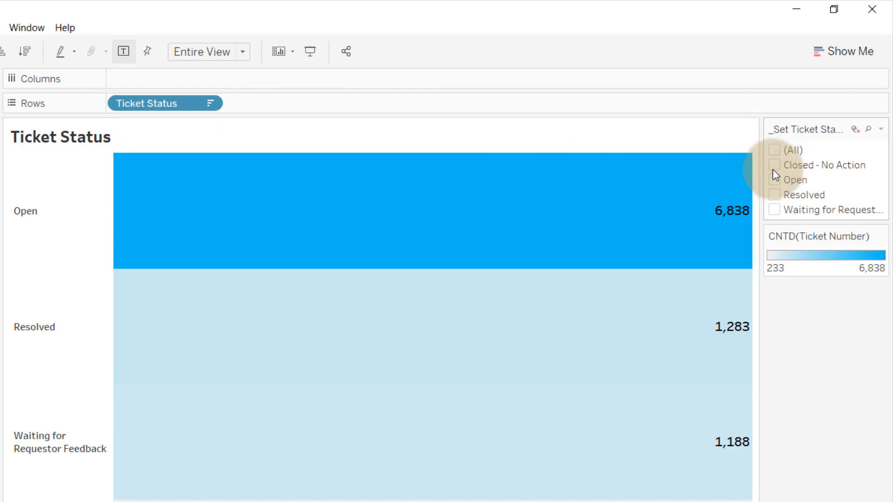
left_click(775, 181)
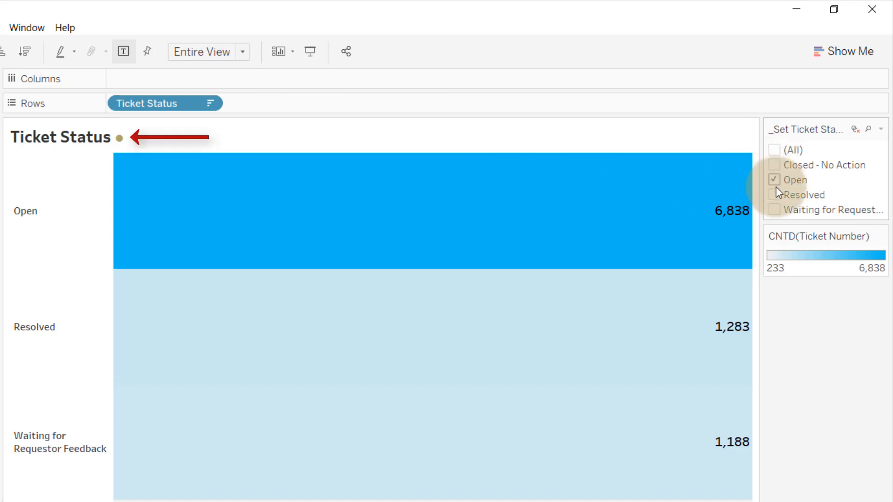
left_click(774, 181)
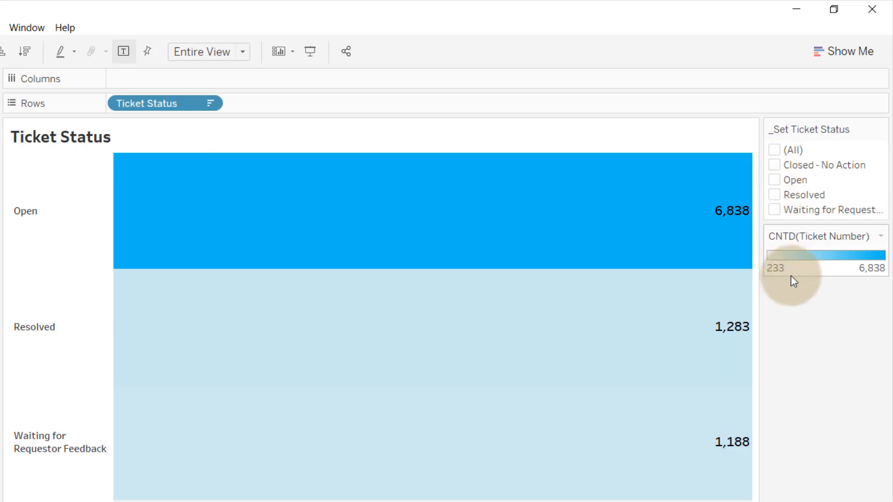
left_click(63, 208)
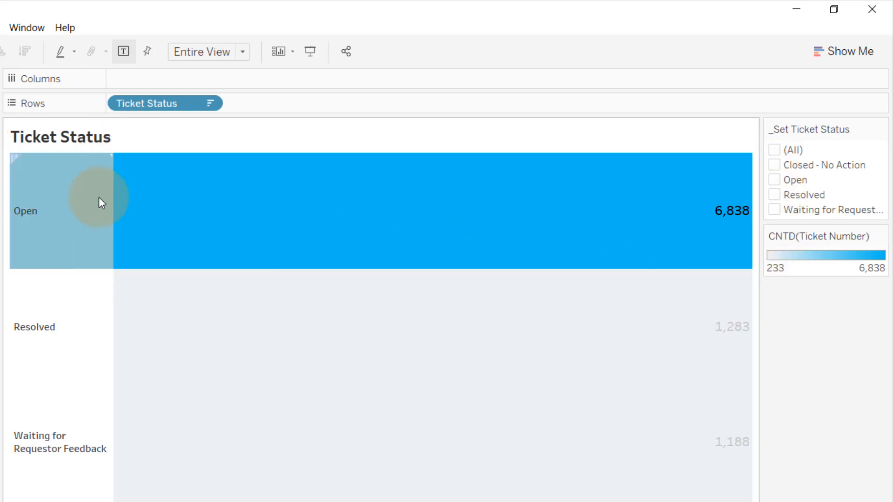
left_click(67, 225)
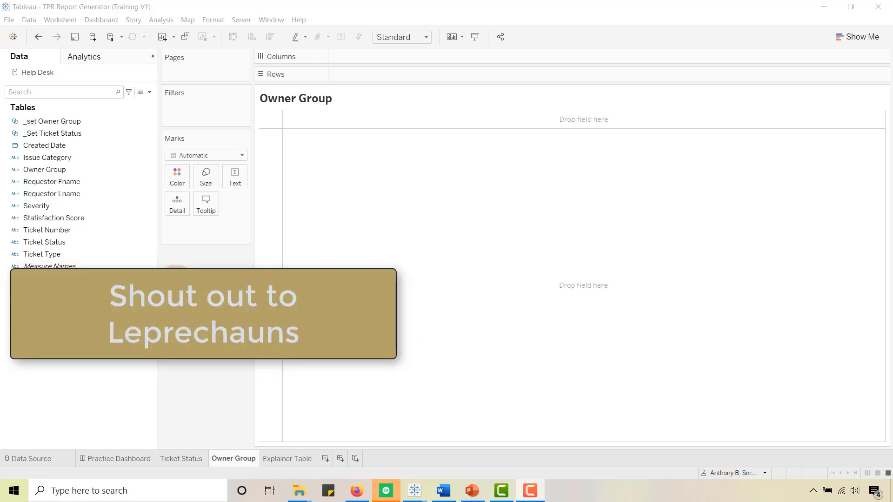
- Review the _FakeAxis formula and build the Owner Group bars with _FakeAxis on columns and Owner Group on rows
right_click(43, 279)
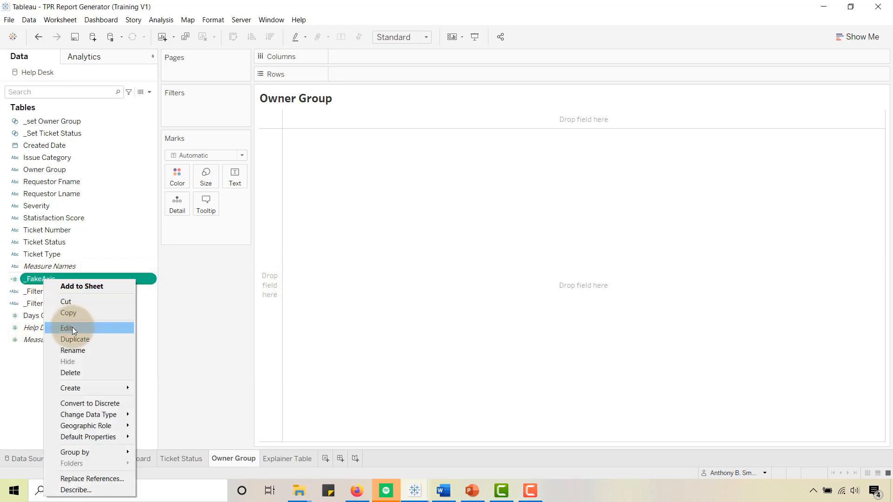
left_click(72, 328)
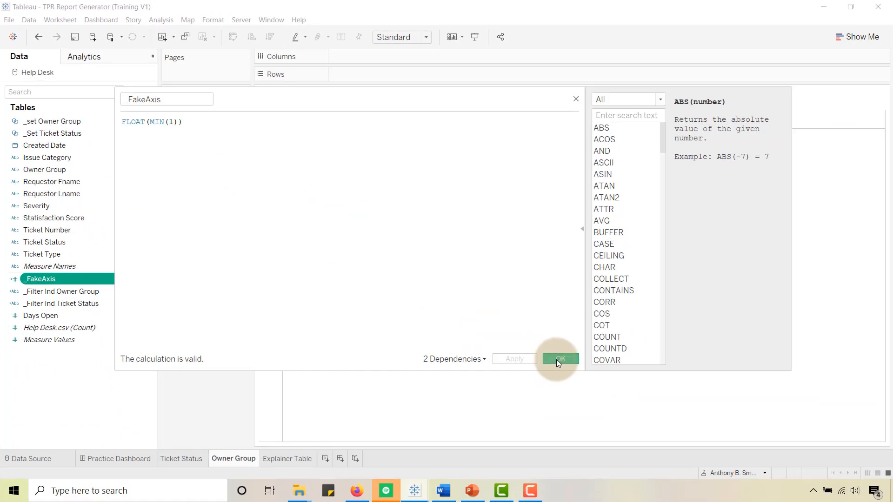
left_click(556, 358)
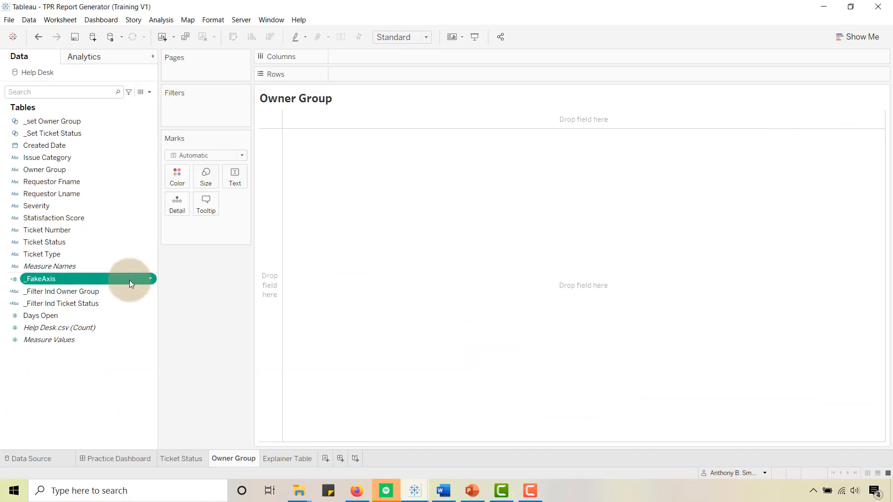
left_click_drag(57, 278, 382, 57)
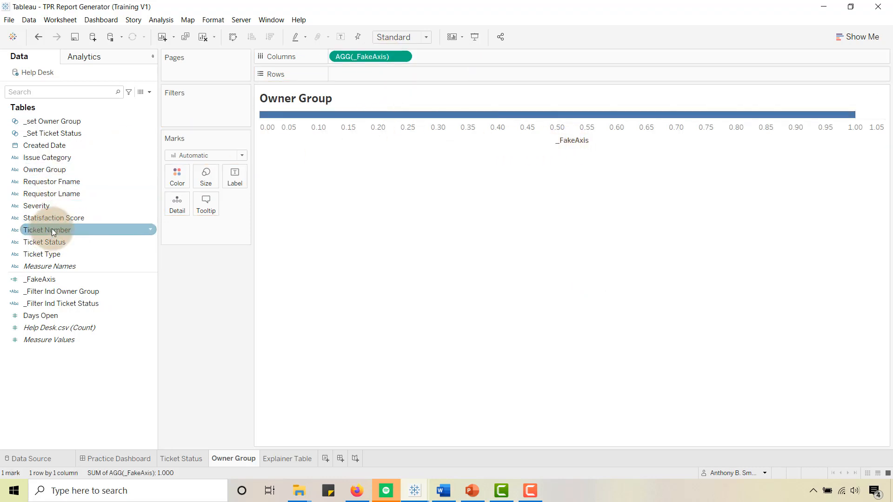
left_click_drag(51, 170, 353, 75)
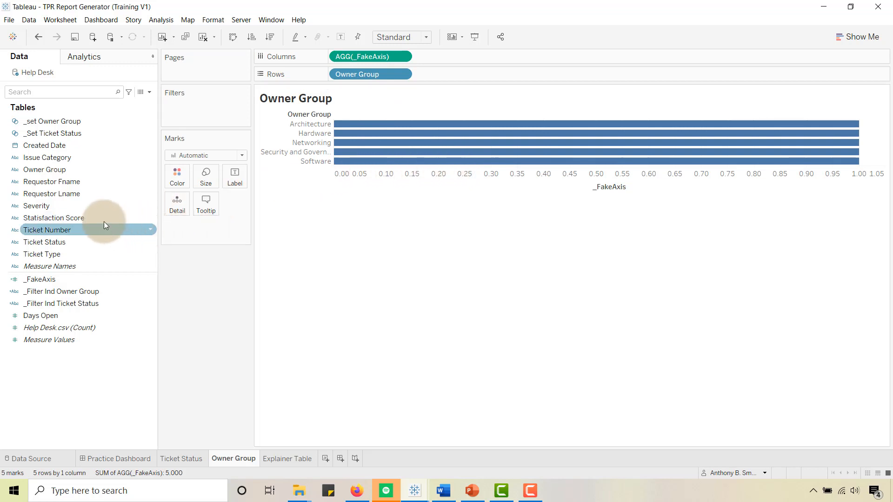
- Label the bars with Owner Group and the distinct count of Ticket Number
left_click_drag(40, 169, 231, 175)
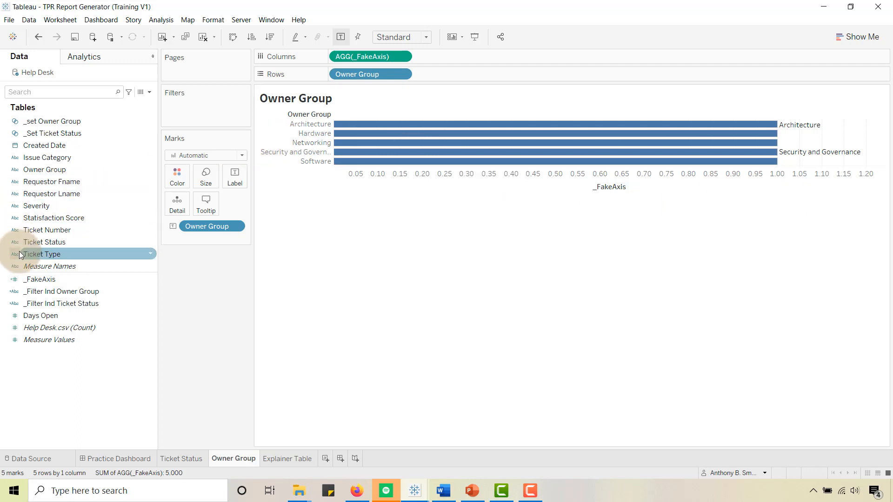
left_click_drag(33, 245, 232, 177)
right_click(234, 239)
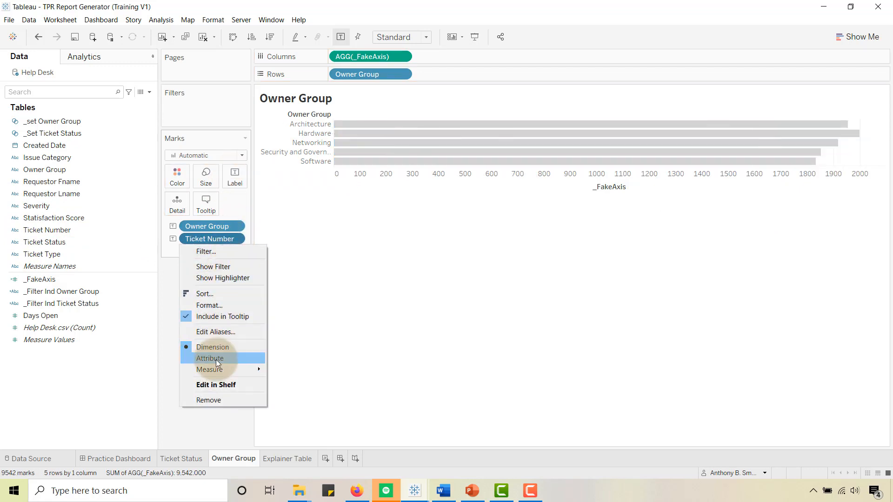
mouse_move(214, 368)
left_click(320, 404)
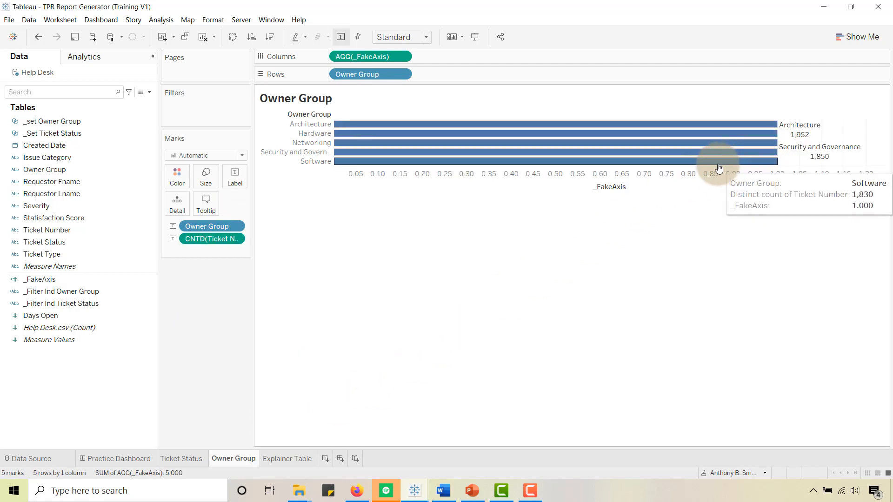
- Rearrange the label text into one left-aligned line with the distinct ticket count before the Owner Group field
left_click(235, 184)
left_click(323, 230)
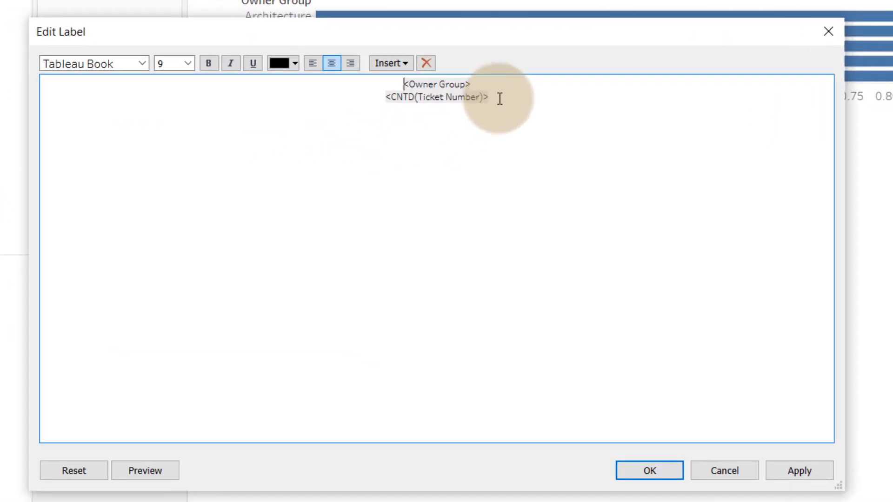
left_click_drag(499, 99, 384, 97)
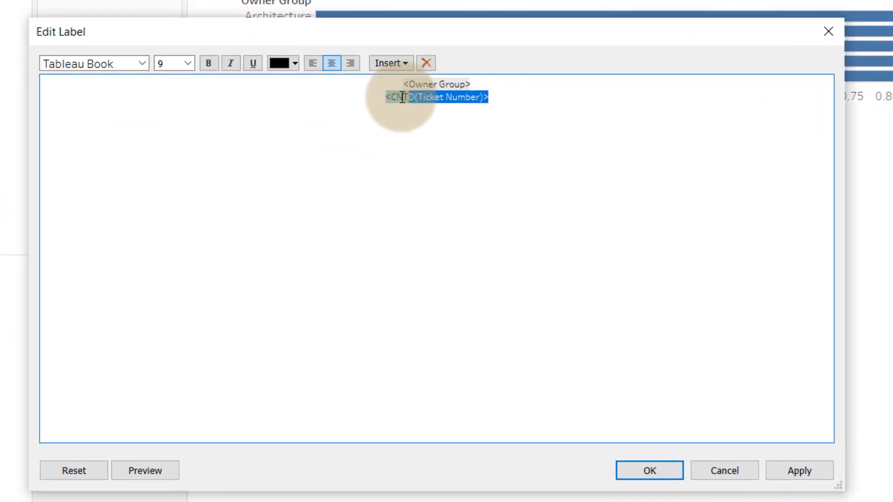
key("ctrl+x")
left_click(367, 84)
key("ctrl+v")
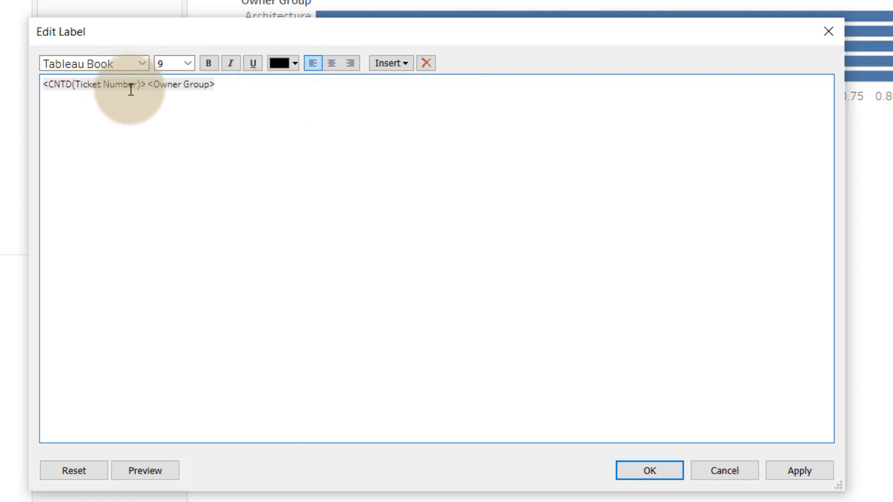
- Format the CNTD(Ticket Number) field in the label as Tableau Bold, size 12
key("ctrl+shift+Left")
key("ctrl+shift+Left")
key("ctrl+shift+Left")
key("ctrl+shift+Left")
key("ctrl+shift+Left")
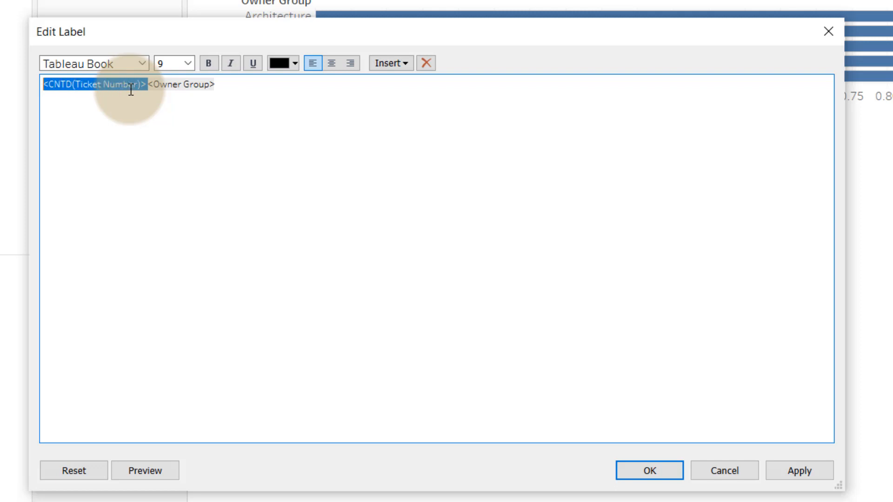
left_click(142, 60)
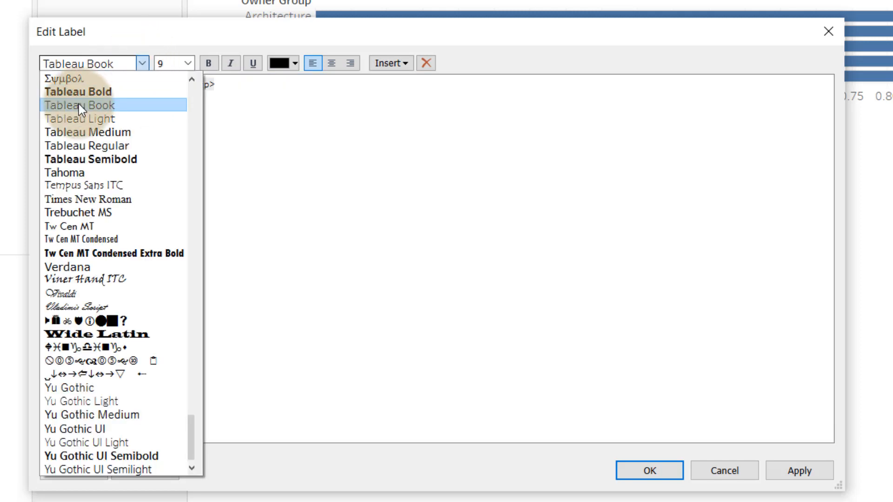
left_click(74, 91)
left_click(188, 63)
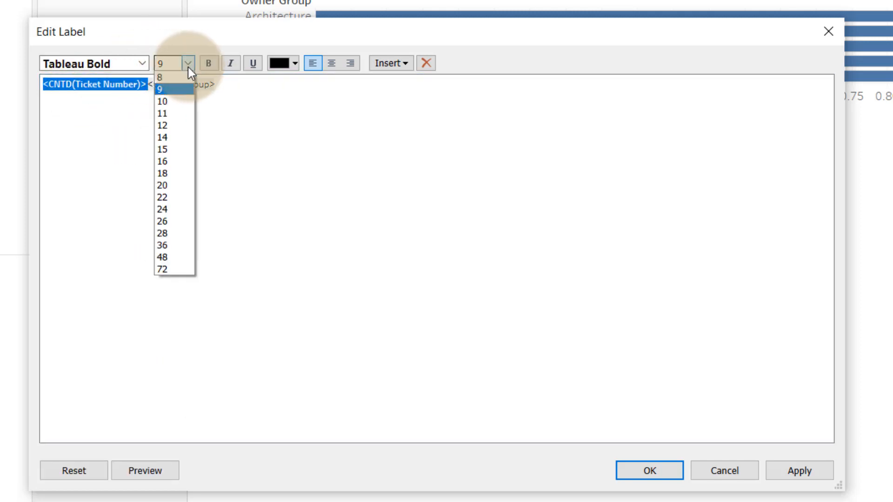
left_click(182, 122)
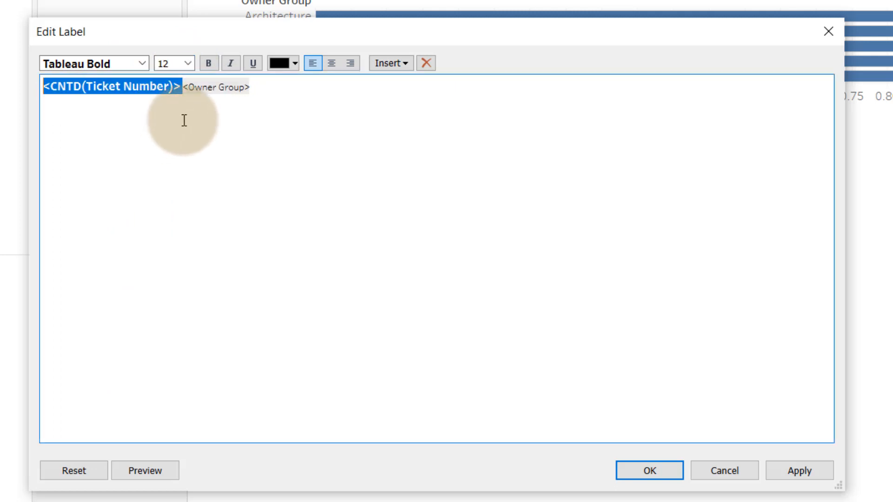
- Set the Owner Group field in the label to size 12 and accept the label changes
left_click(284, 114)
left_click_drag(256, 87, 183, 88)
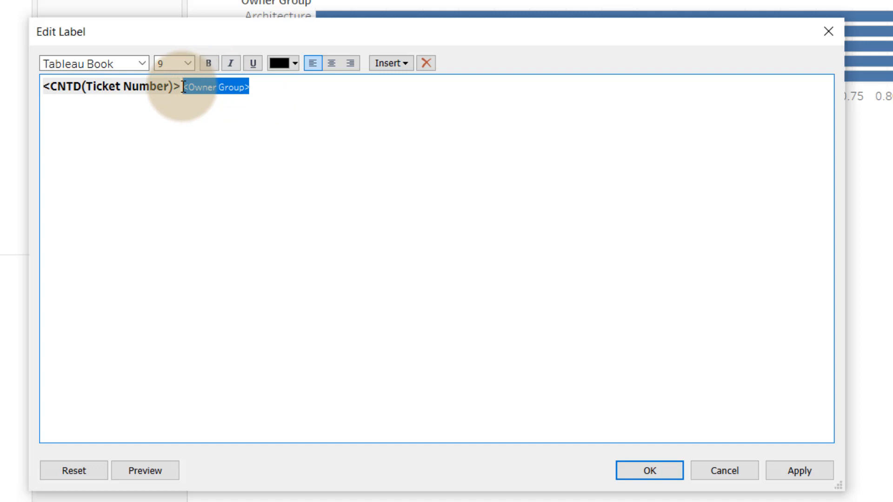
left_click(188, 63)
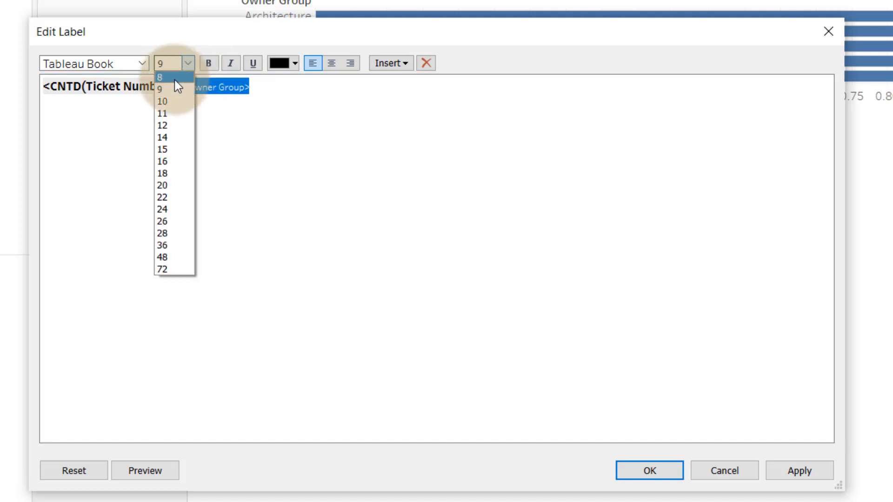
left_click(179, 125)
left_click(291, 149)
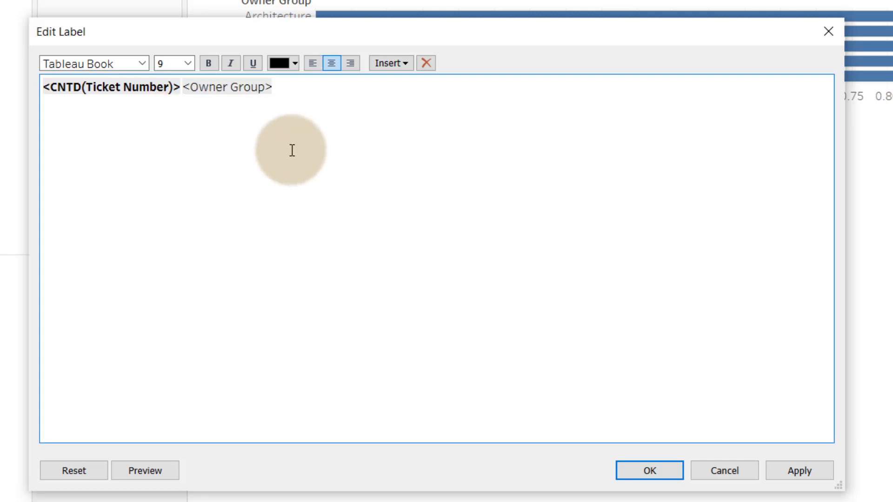
left_click(650, 470)
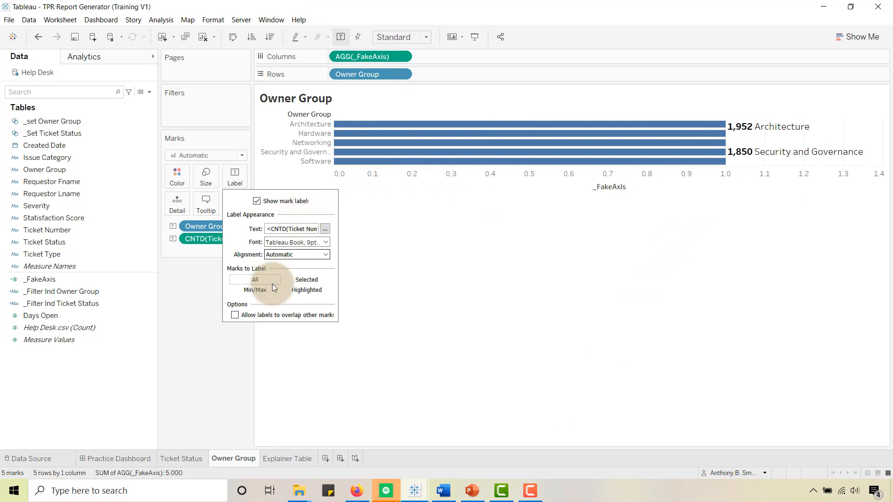
left_click(216, 352)
left_click(587, 362)
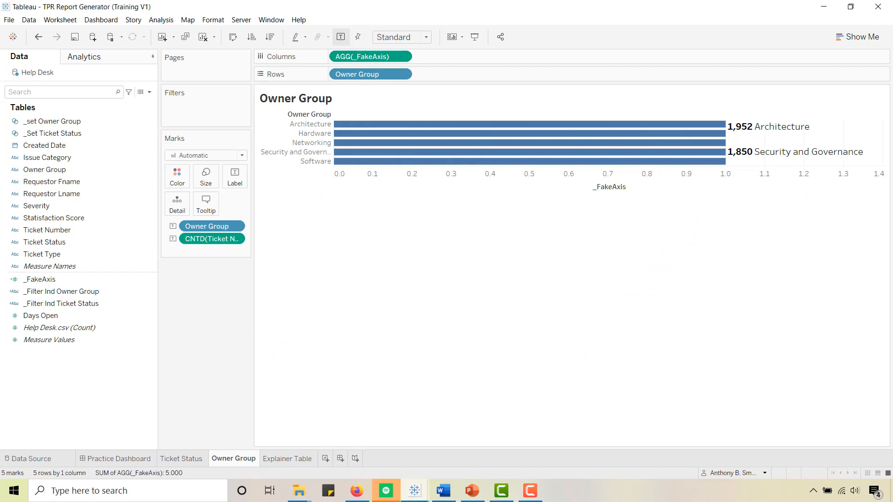
- Fit the Owner Group sheet to Entire View and hide the Owner Group row headers
left_click(424, 37)
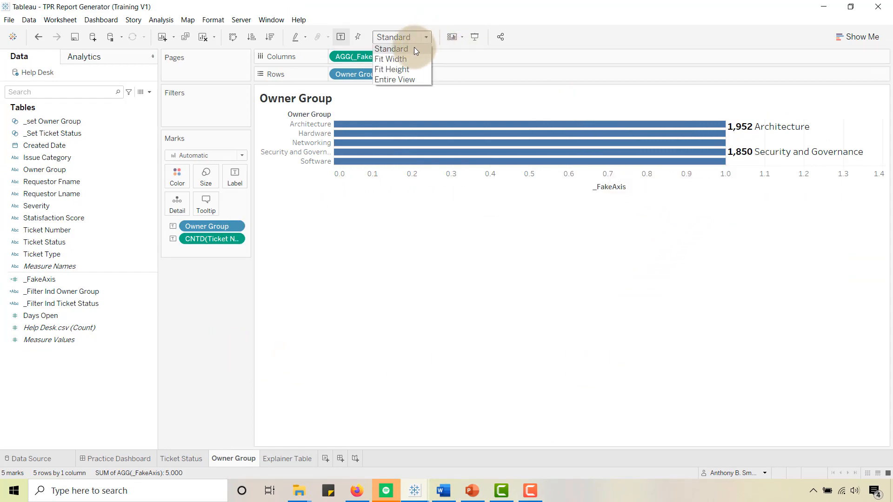
left_click(399, 80)
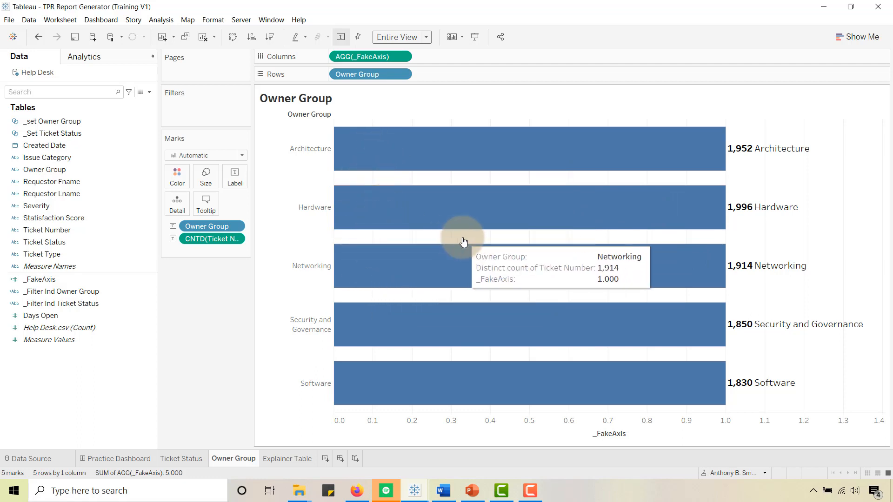
right_click(282, 144)
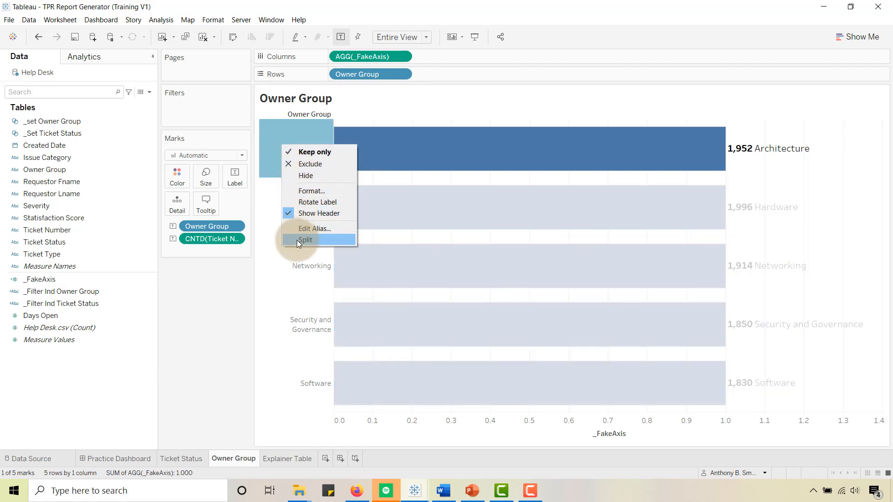
left_click(294, 213)
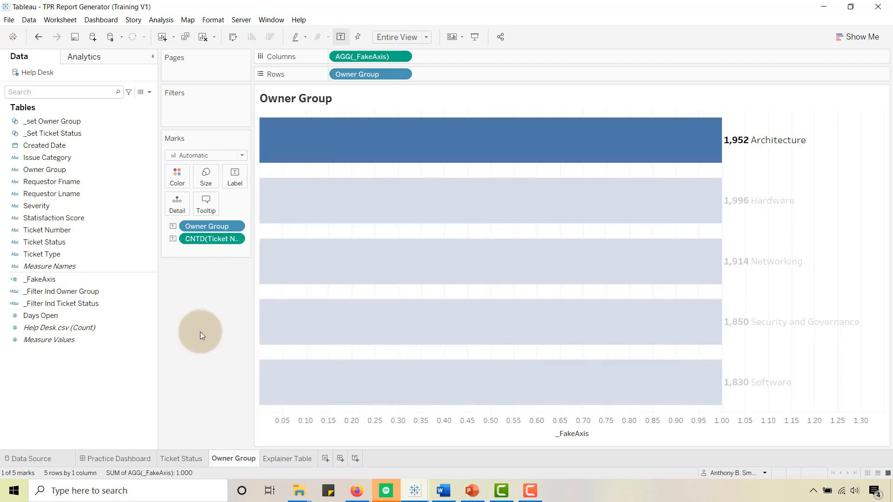
- Change the Owner Group sheet's mark type to Shape and assign the Owner Group field to the shape encoding
left_click(200, 330)
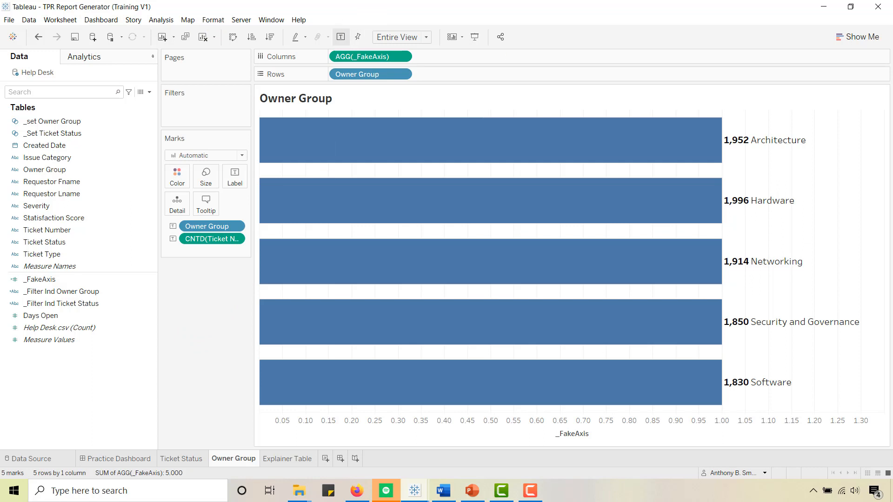
left_click(243, 158)
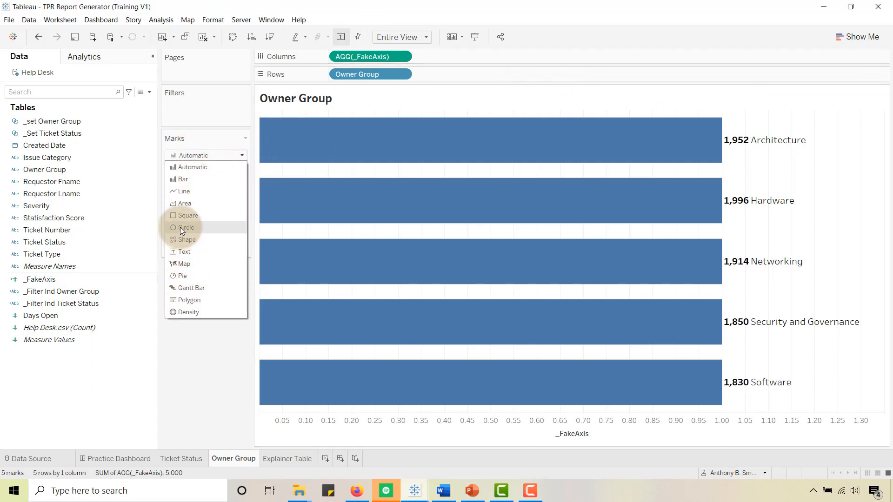
left_click(189, 238)
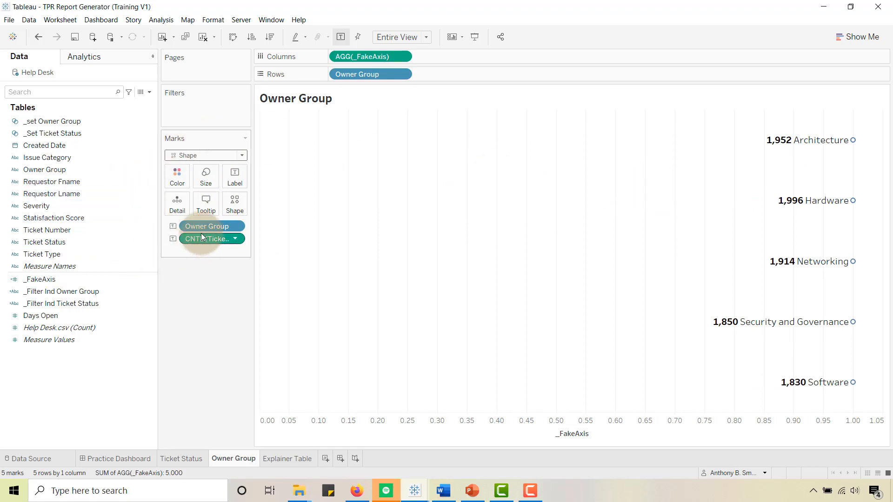
left_click_drag(34, 170, 230, 202)
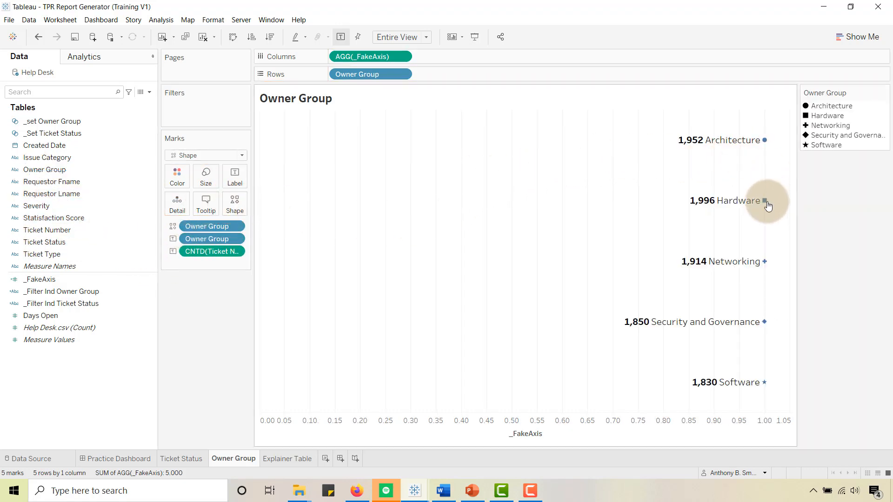
- Enlarge the shape marks to the middle of the size range and color them bright blue
left_click(205, 181)
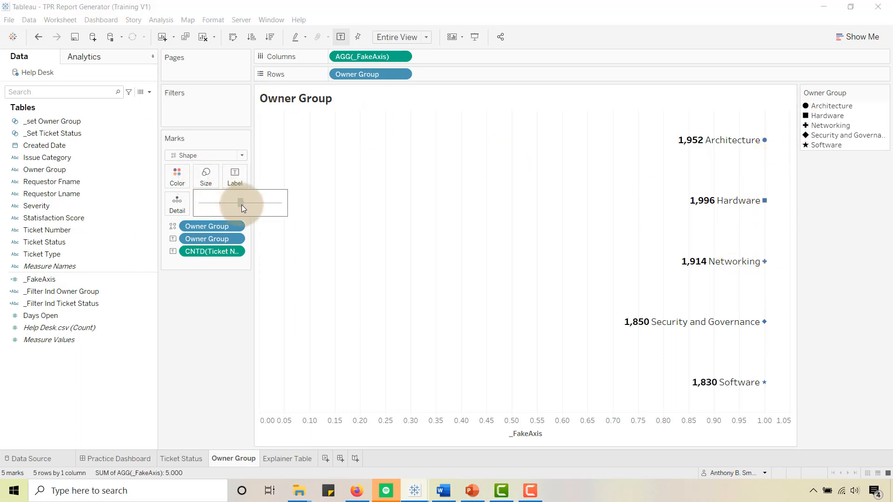
left_click(241, 205)
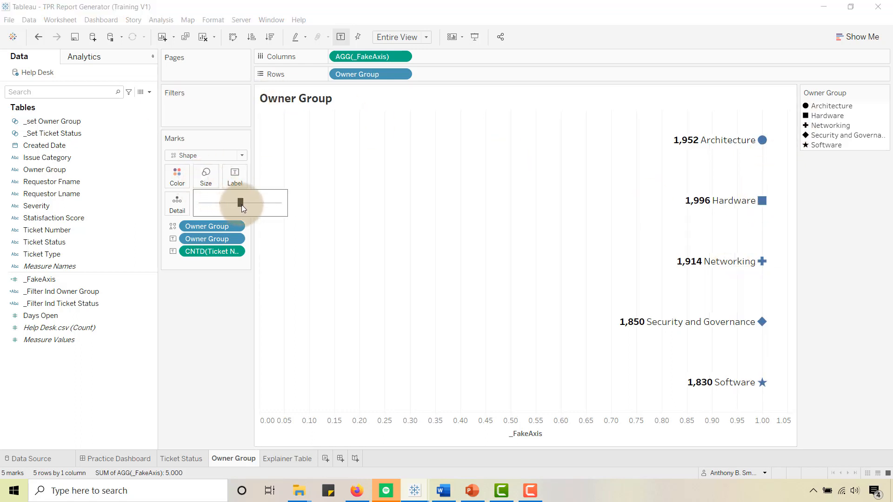
left_click(208, 300)
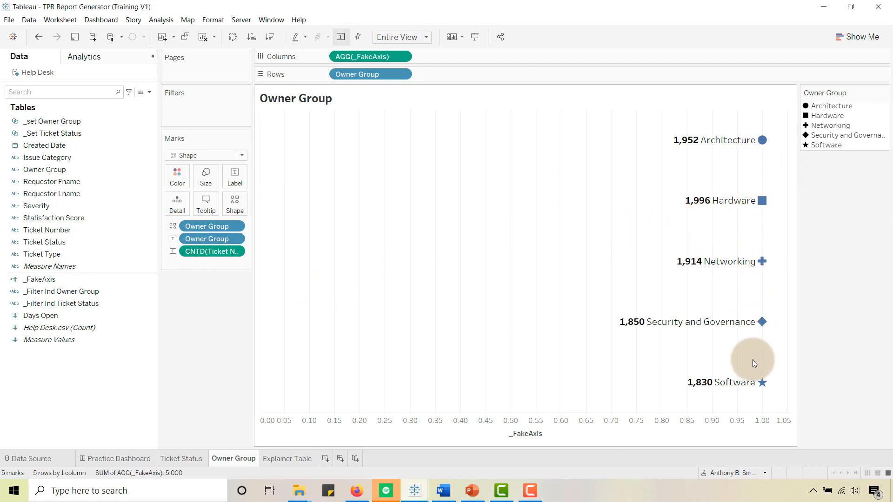
mouse_move(756, 392)
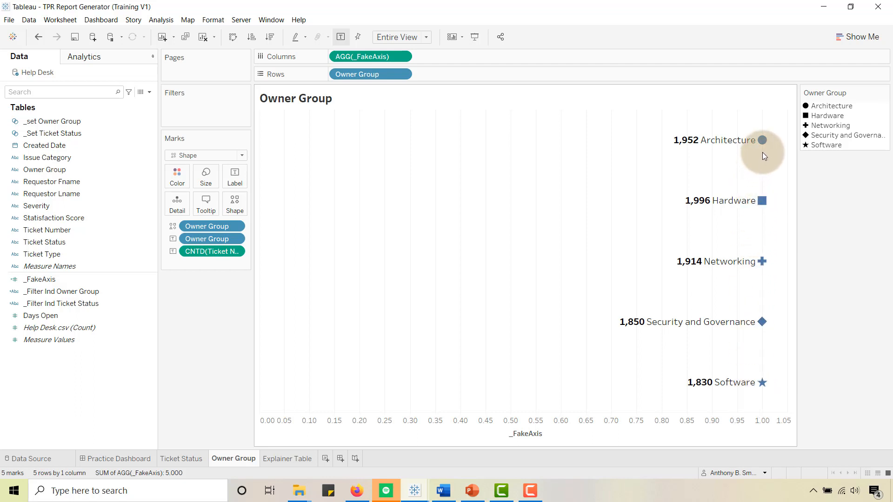
left_click(177, 182)
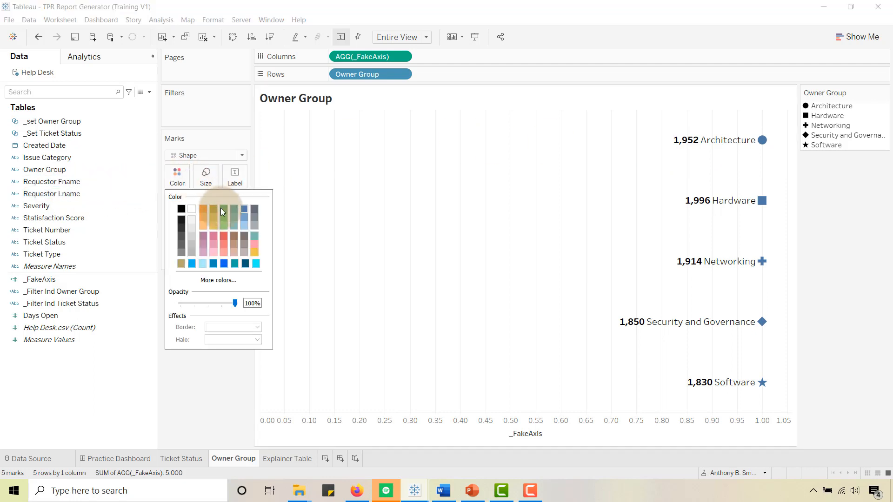
left_click(193, 263)
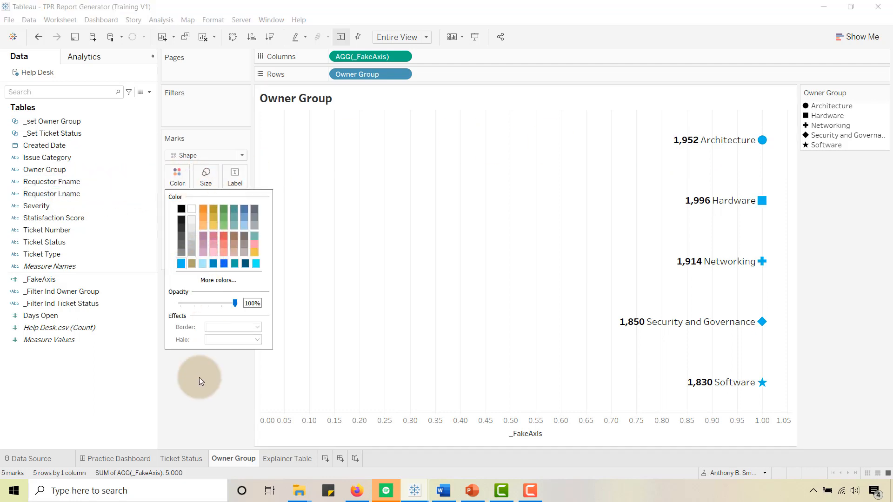
left_click(199, 400)
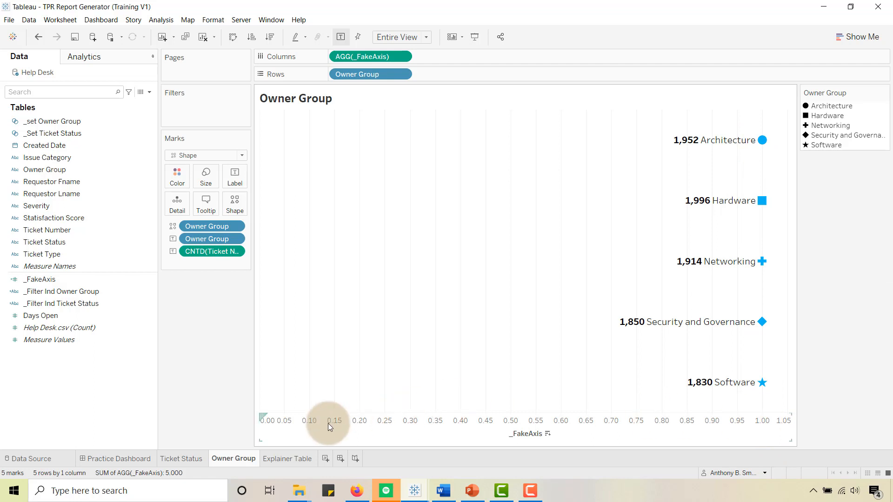
- Give the _FakeAxis axis a fixed range starting at .92 and ending at 1.92
right_click(346, 432)
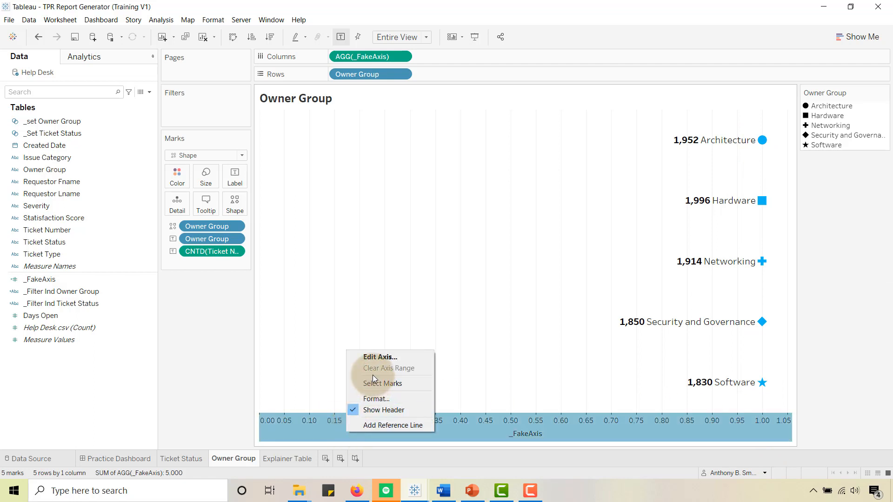
left_click(367, 356)
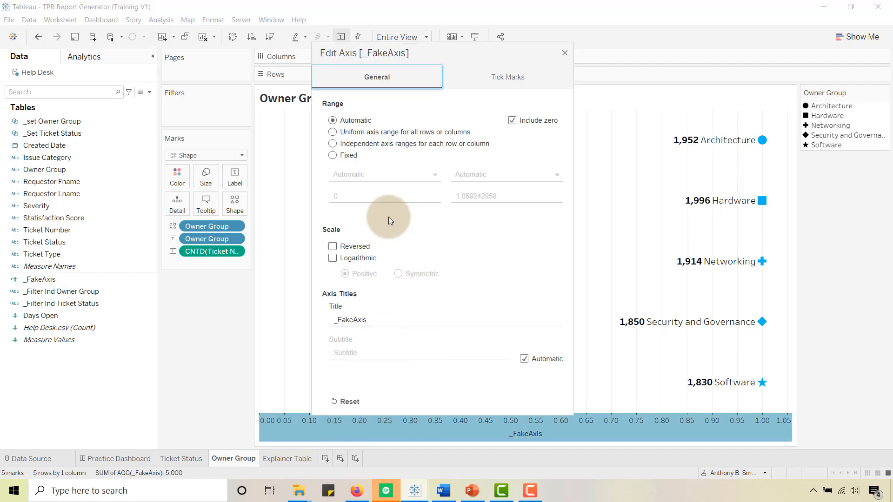
left_click(332, 155)
double_click(349, 198)
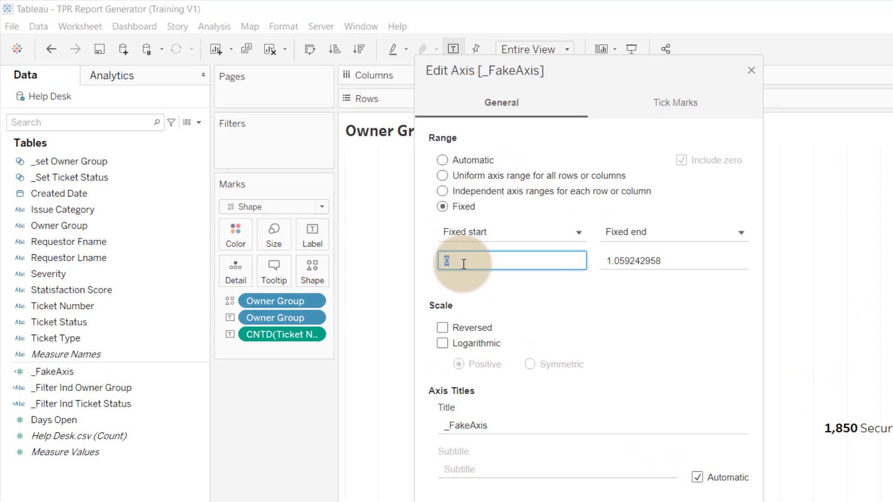
type(".92")
double_click(625, 262)
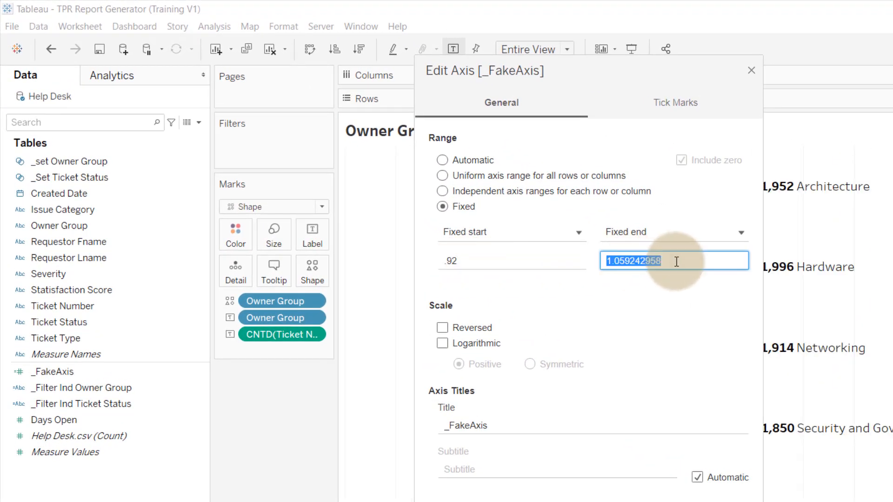
type("1.92")
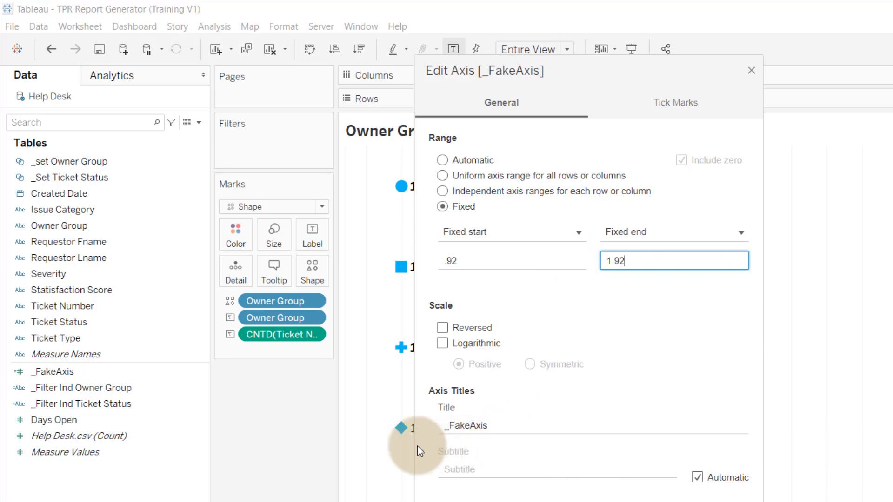
left_click(751, 70)
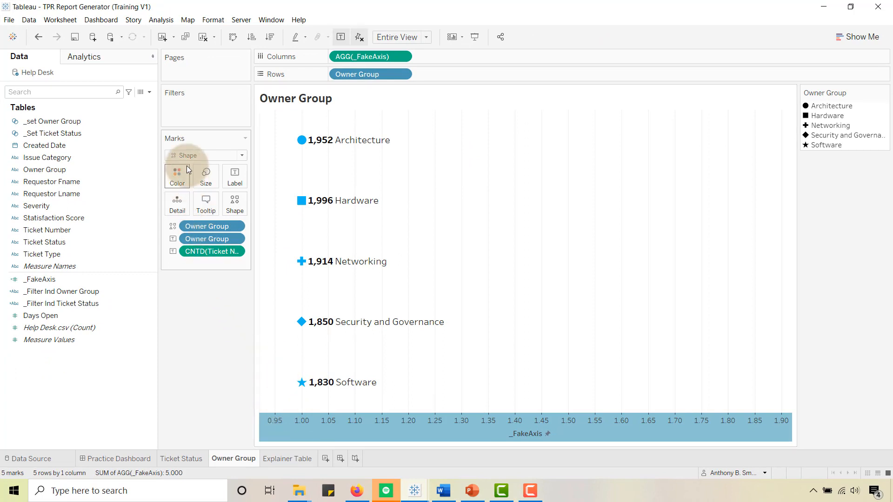
left_click(205, 176)
left_click(219, 306)
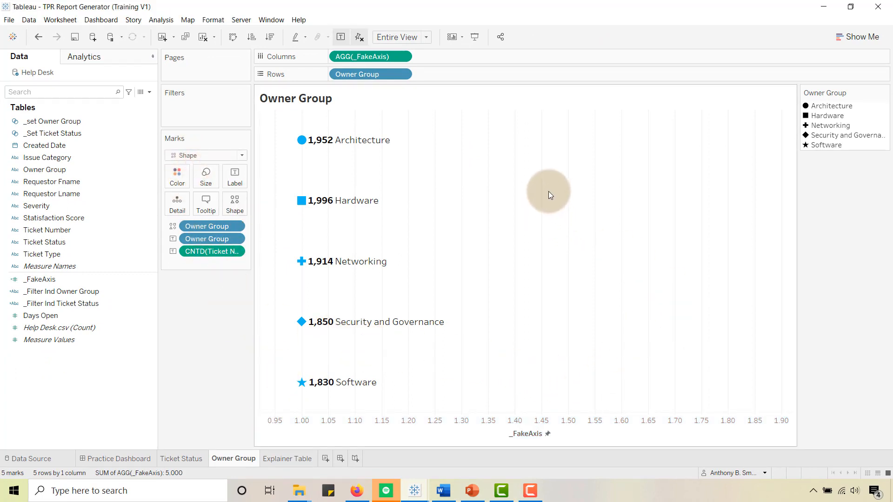
- Hide the _FakeAxis header and set the column grid lines to None
right_click(454, 426)
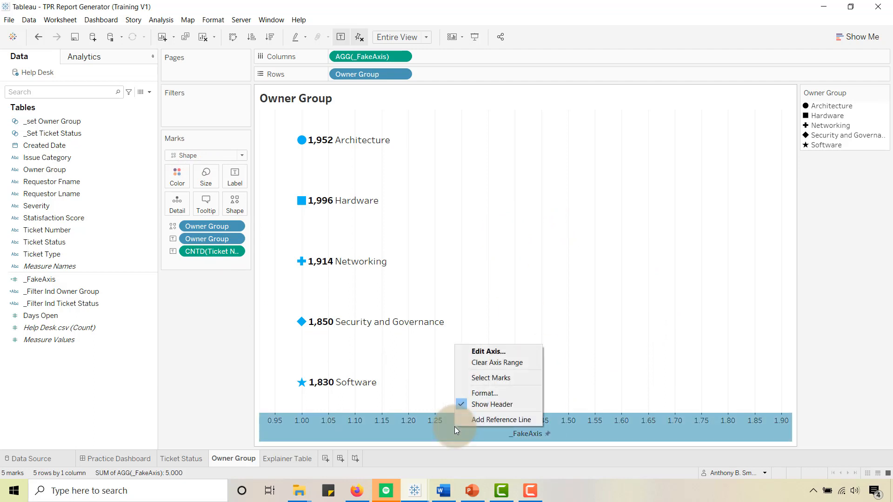
left_click(477, 403)
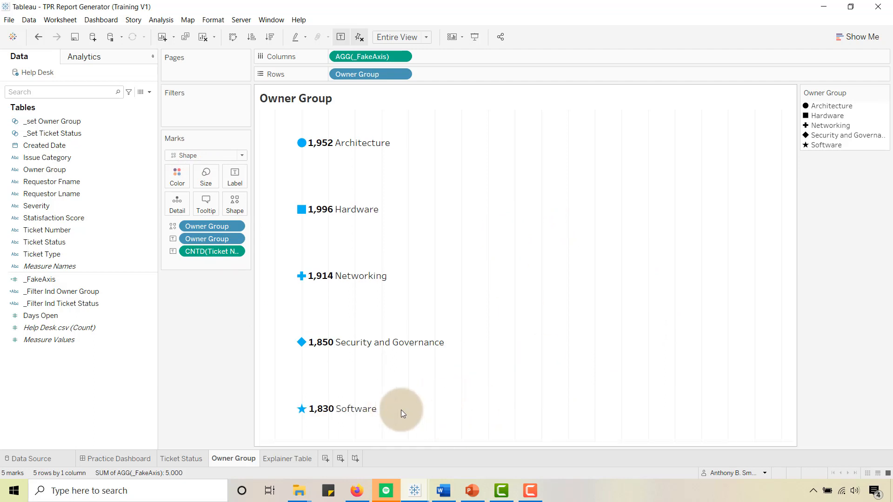
right_click(528, 214)
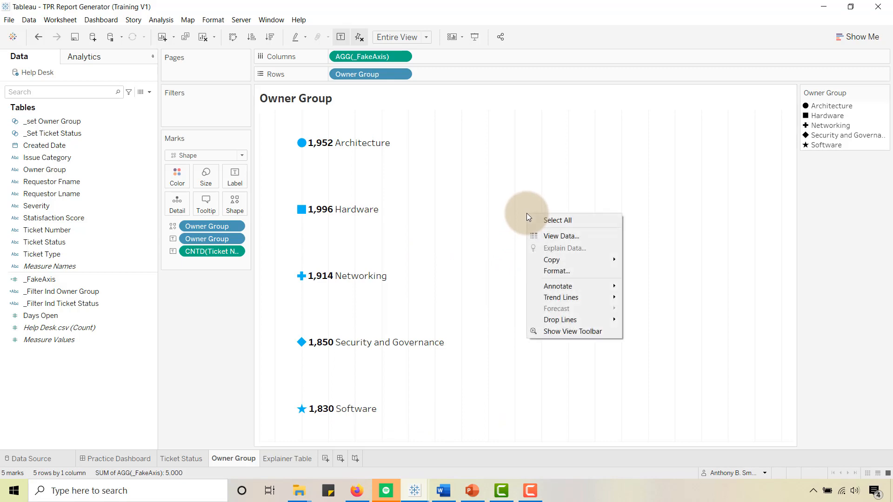
left_click(550, 272)
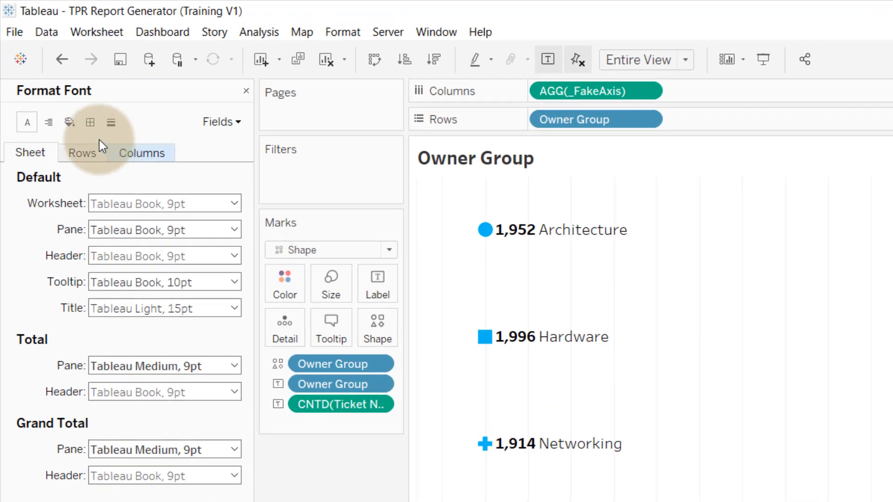
left_click(113, 126)
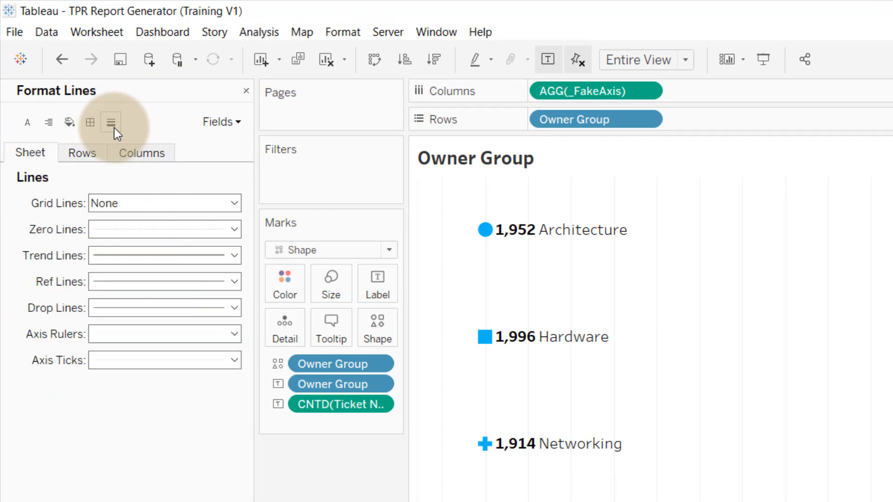
left_click(136, 153)
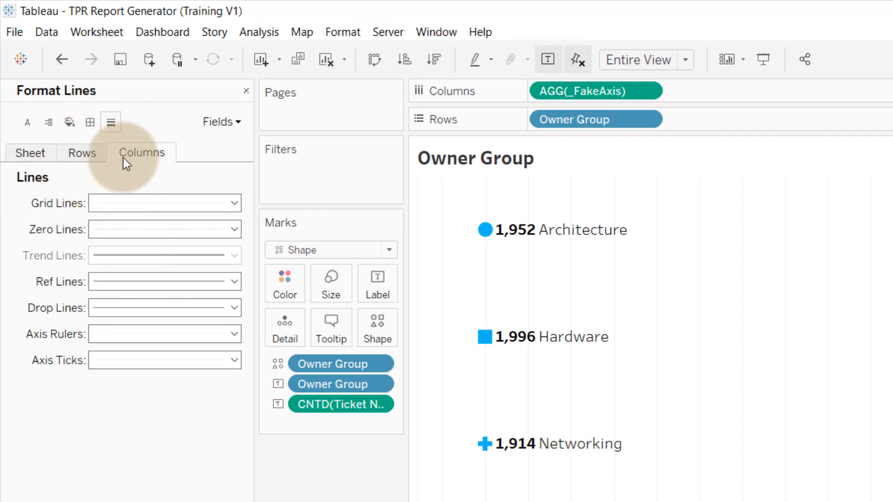
left_click(234, 203)
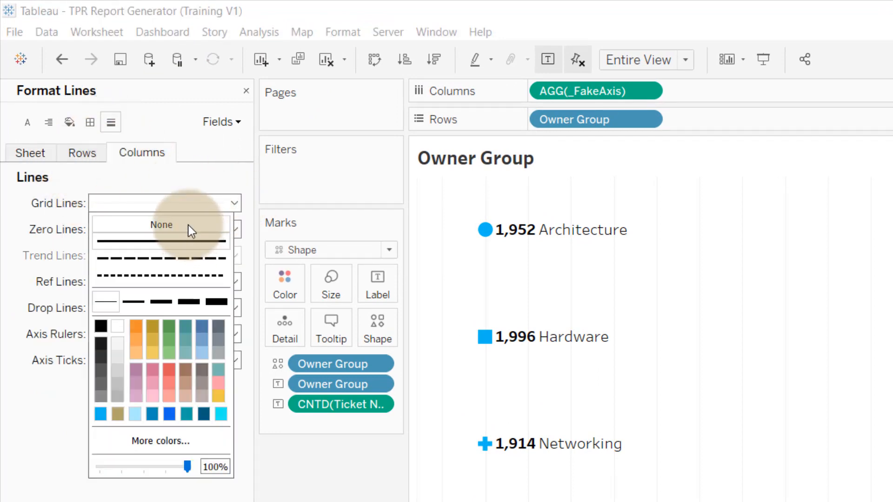
left_click(161, 224)
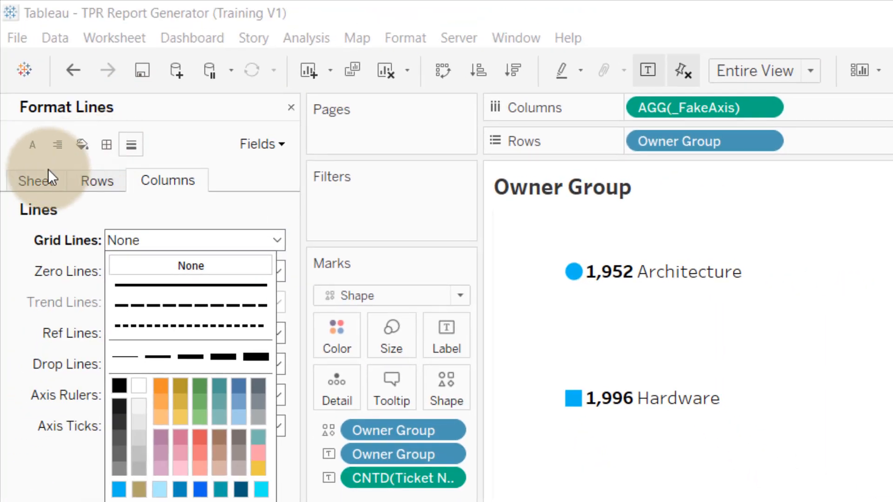
- Set the axis rulers for the whole sheet to None and close the line formatting
left_click(44, 187)
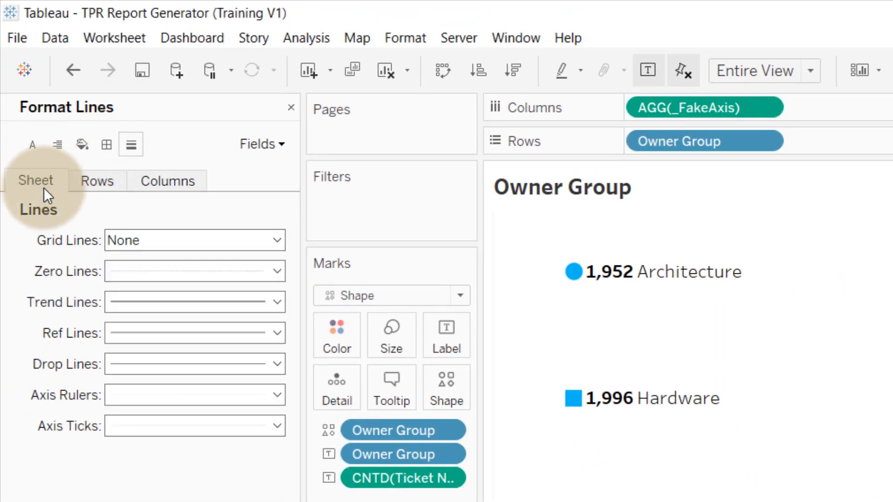
left_click(263, 396)
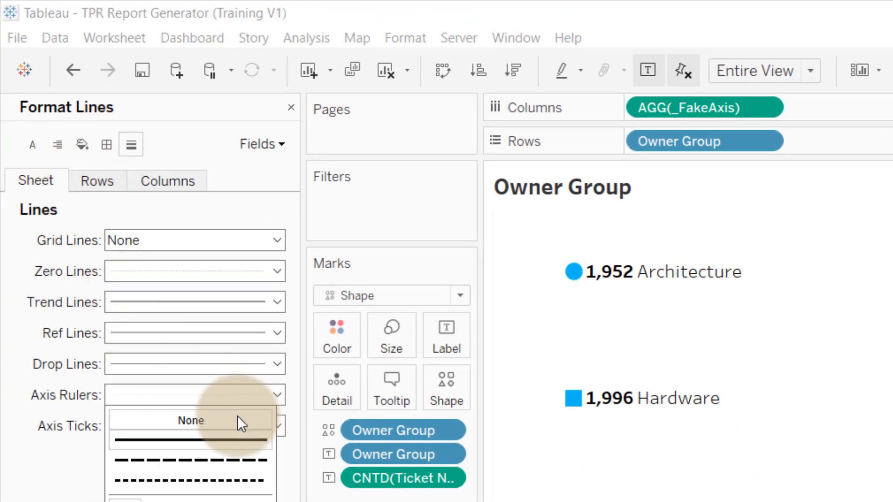
left_click(237, 417)
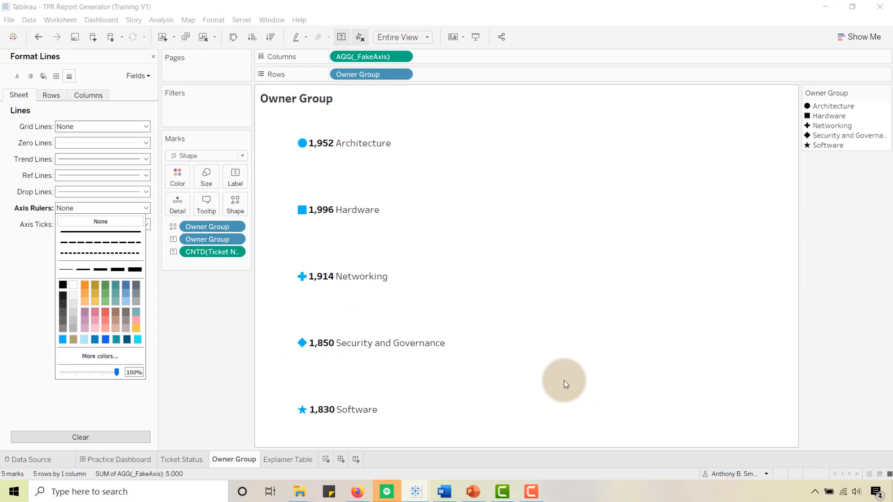
mouse_move(573, 276)
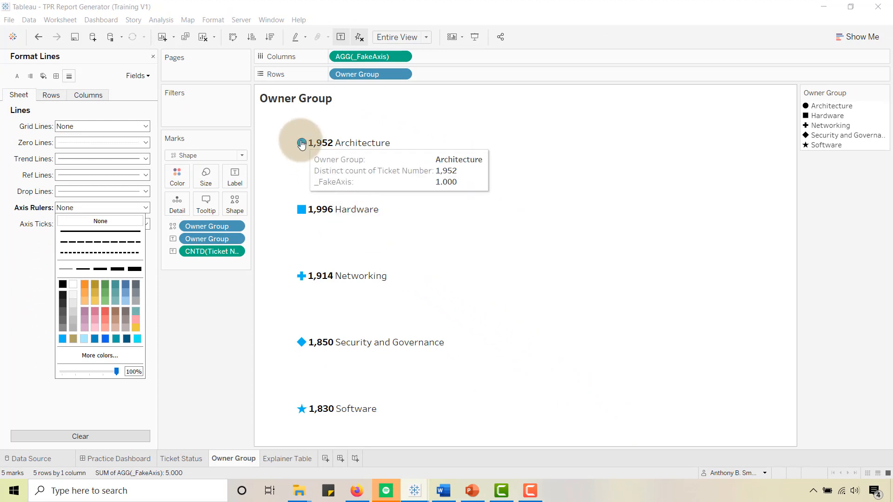
left_click(152, 56)
- Copy the CNTD(Ticket Number) label field to the tooltip and preview the tooltip on the Hardware mark
key("ctrl")
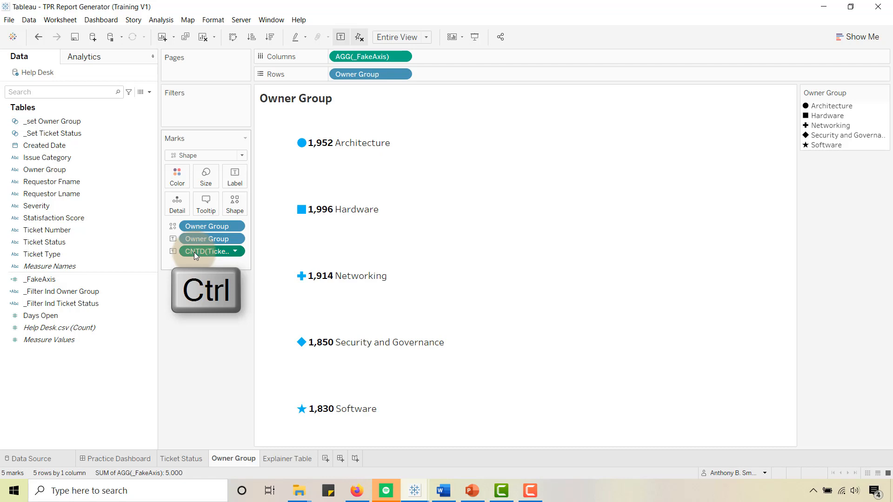
left_click_drag(194, 252, 195, 271)
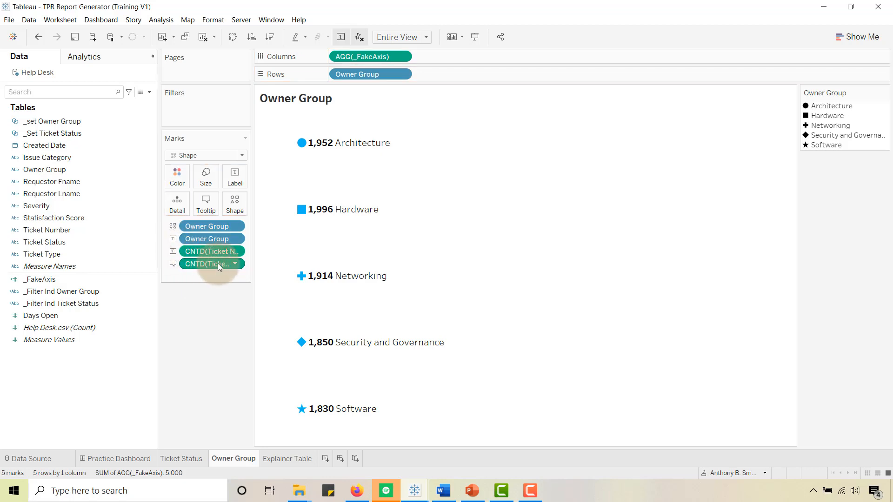
mouse_move(300, 210)
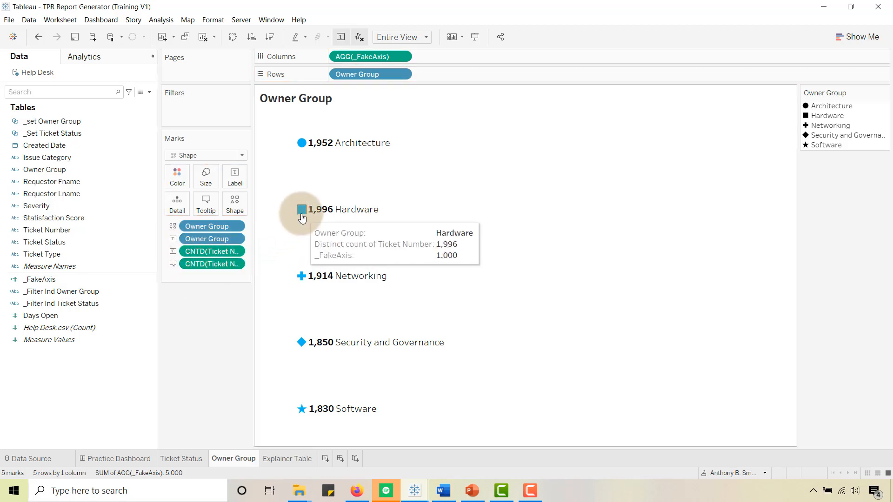
- Apply a Percent of Total quick table calculation to the CNTD(Ticket Number) field used in the tooltip
left_click(205, 204)
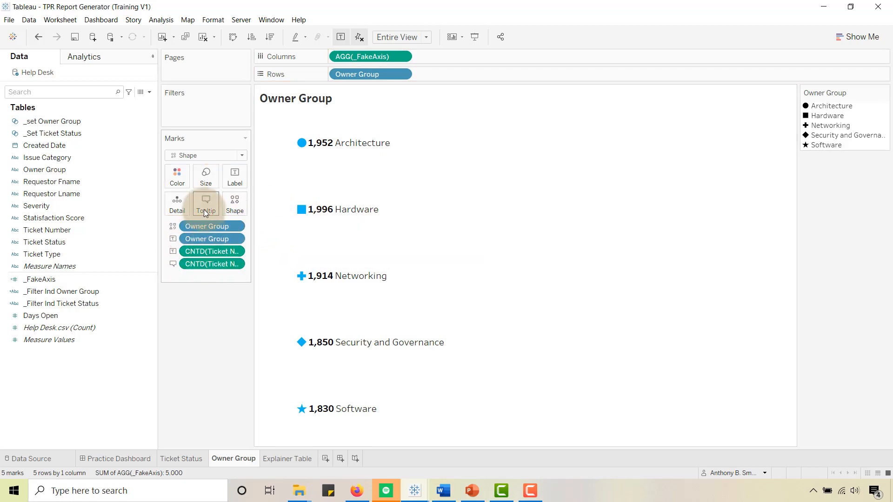
left_click(772, 215)
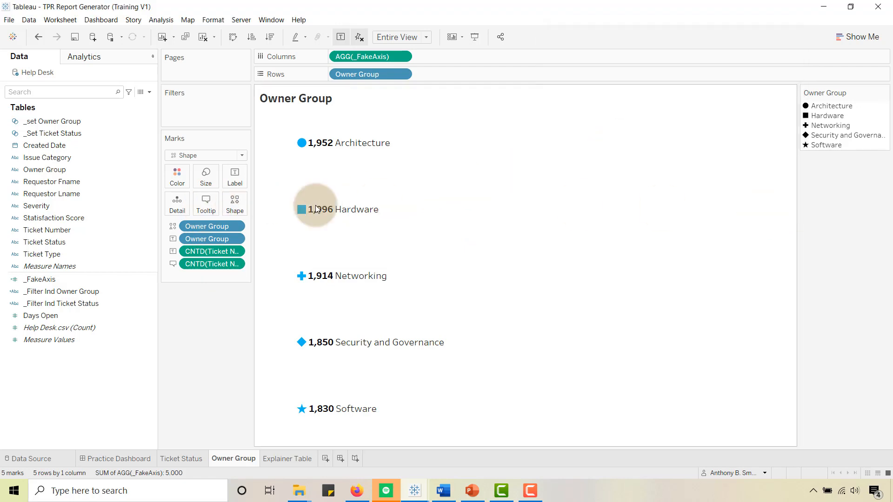
left_click(235, 264)
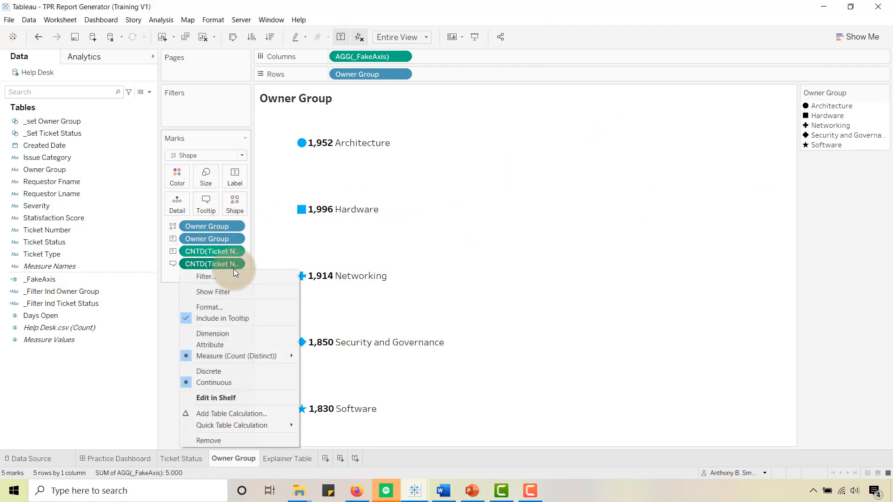
mouse_move(279, 427)
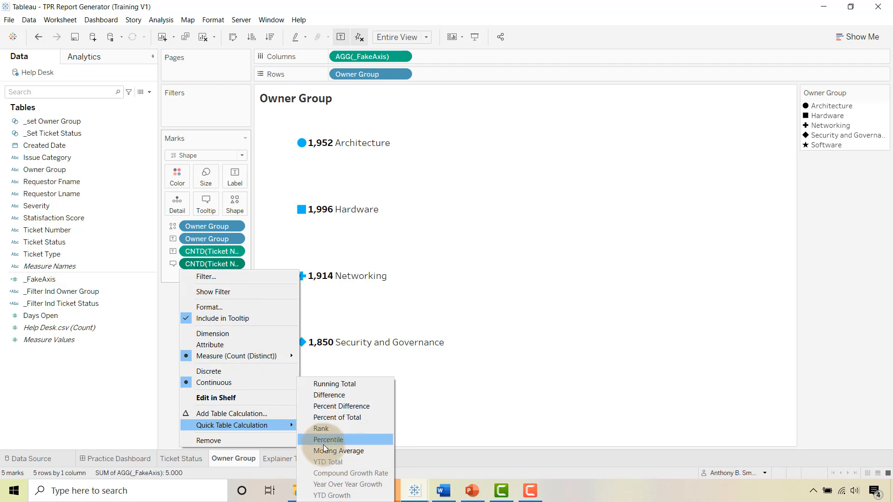
left_click(337, 418)
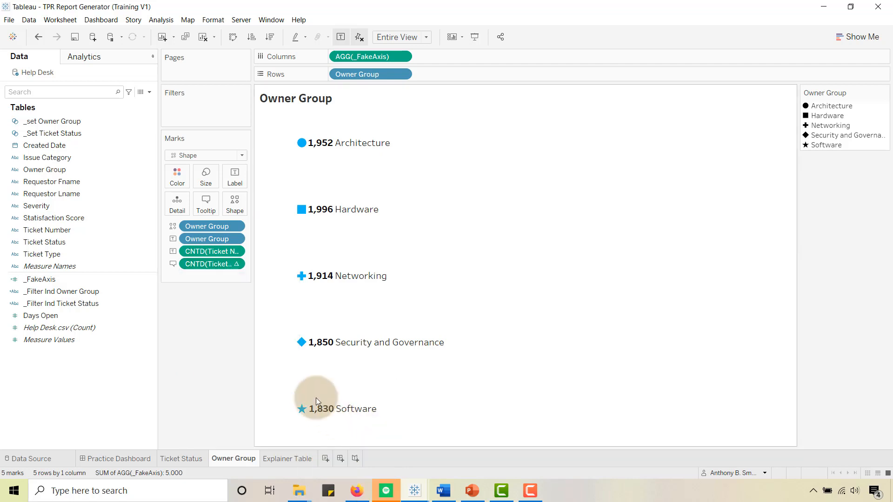
- Remove the Owner Group, Distinct count of Ticket Number and _FakeAxis lines from the tooltip text
left_click(205, 208)
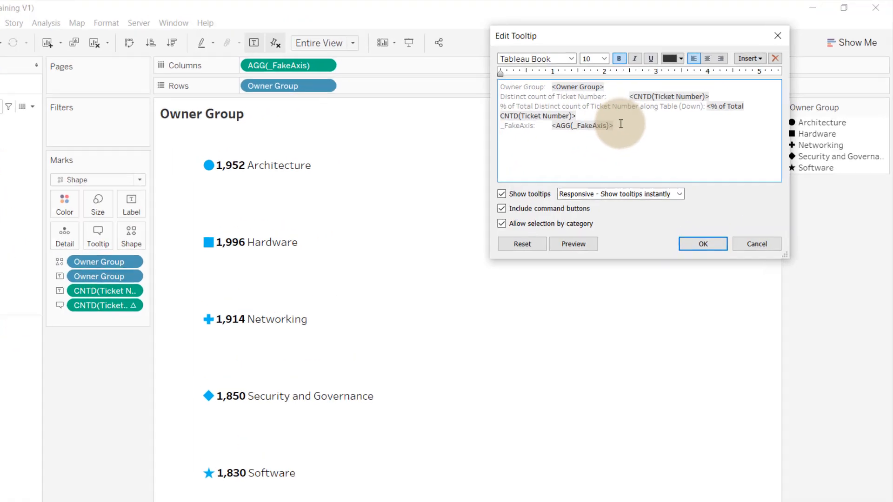
left_click_drag(652, 108, 566, 108)
left_click_drag(244, 214, 213, 214)
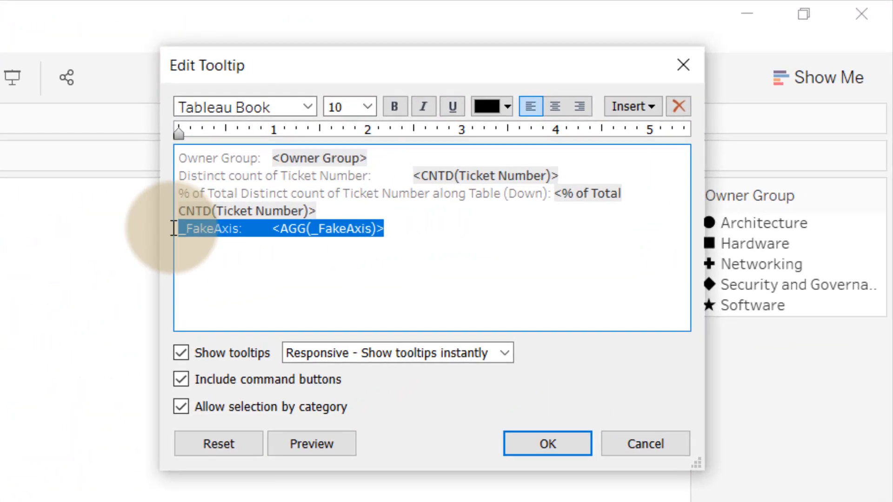
key("BackSpace")
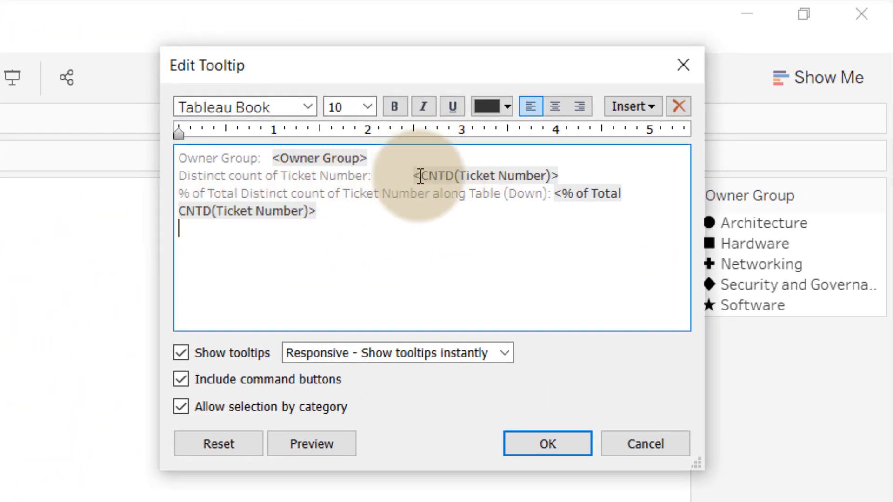
left_click_drag(581, 176, 165, 157)
key("BackSpace")
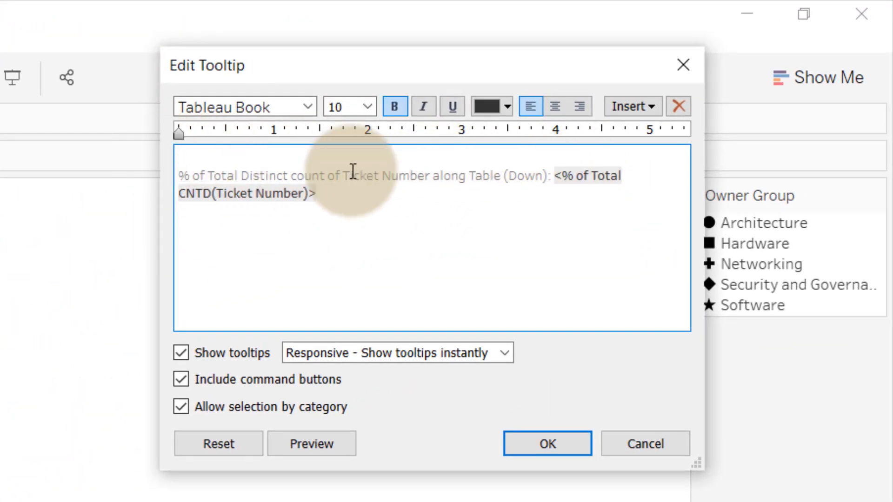
key("Delete")
- Shorten the remaining tooltip label to "% of Total" and apply the tooltip
left_click_drag(237, 159, 549, 159)
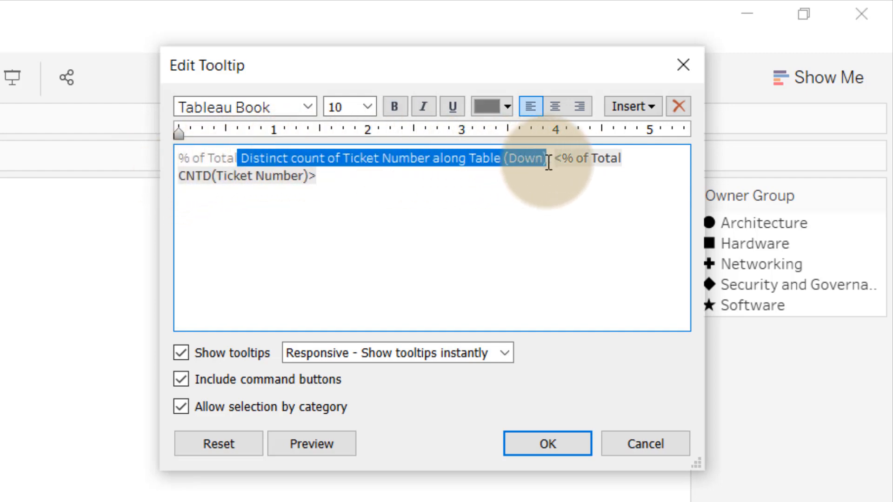
key("BackSpace")
left_click(540, 446)
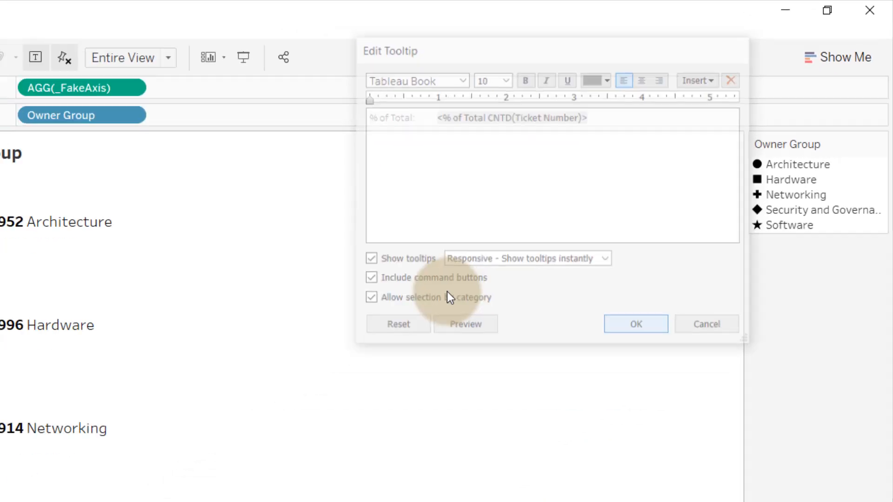
- Format the pane numbers of the % of Total CNTD(Ticket Number) field as a percentage without decimals and close the formatting
mouse_move(281, 139)
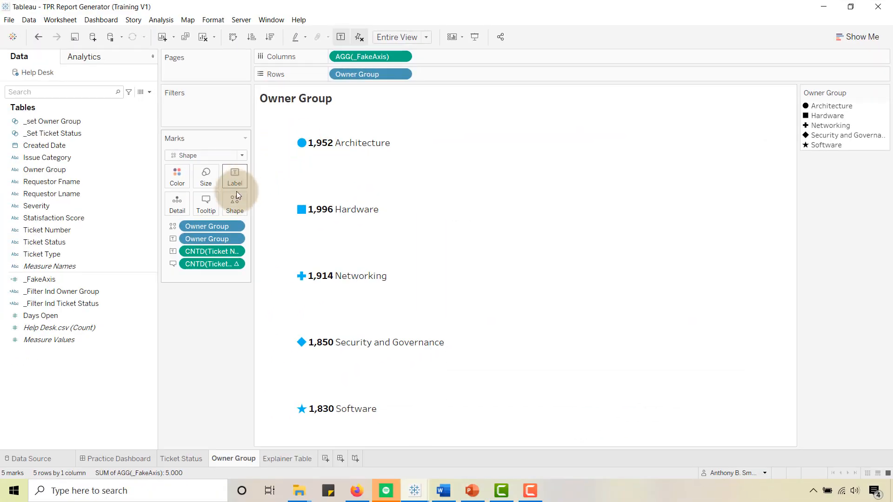
right_click(192, 263)
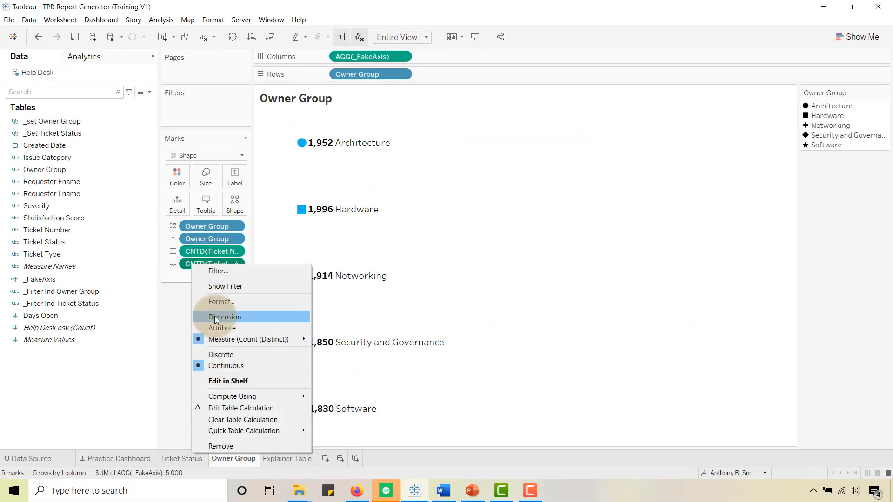
left_click(216, 302)
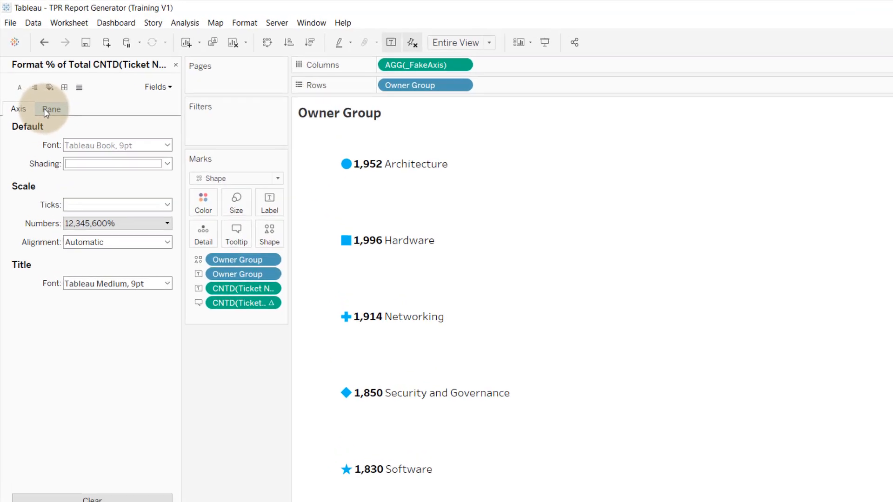
left_click(44, 95)
left_click(138, 160)
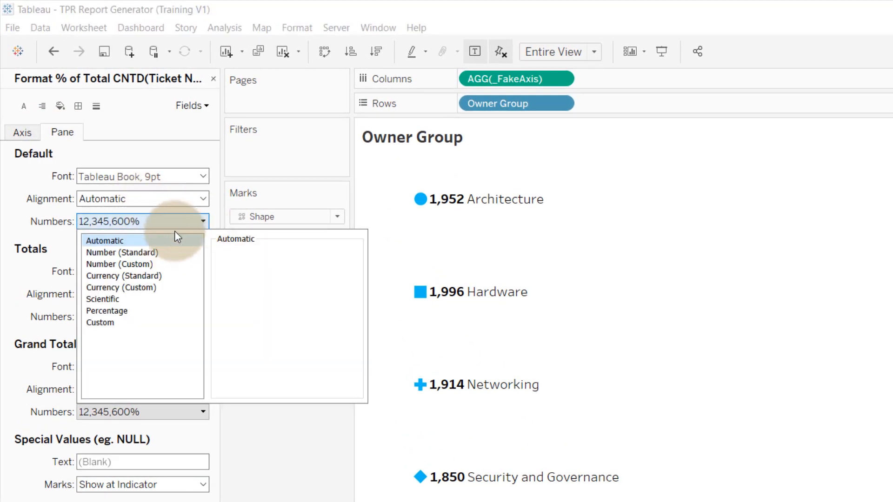
left_click(125, 314)
left_click(235, 501)
mouse_move(421, 298)
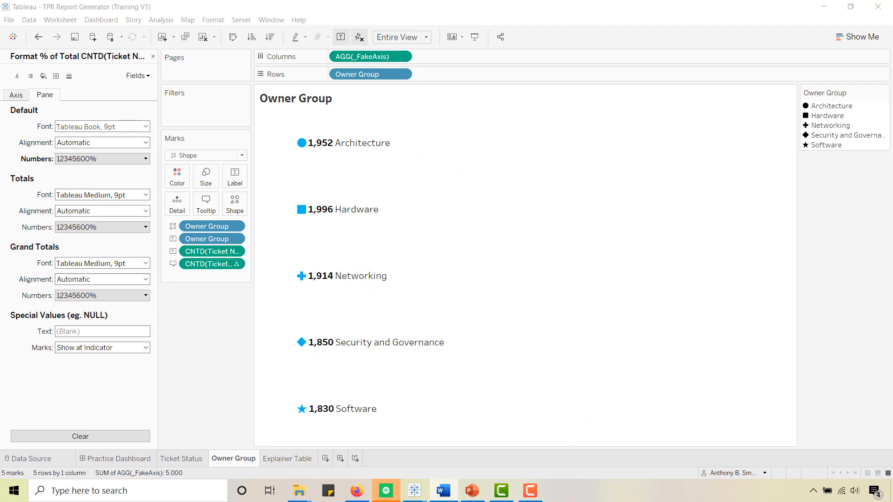
left_click(152, 57)
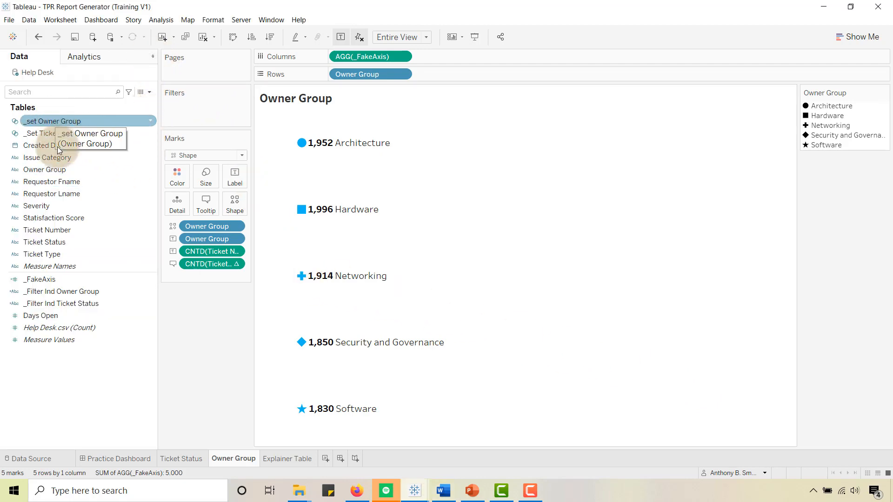
right_click(58, 167)
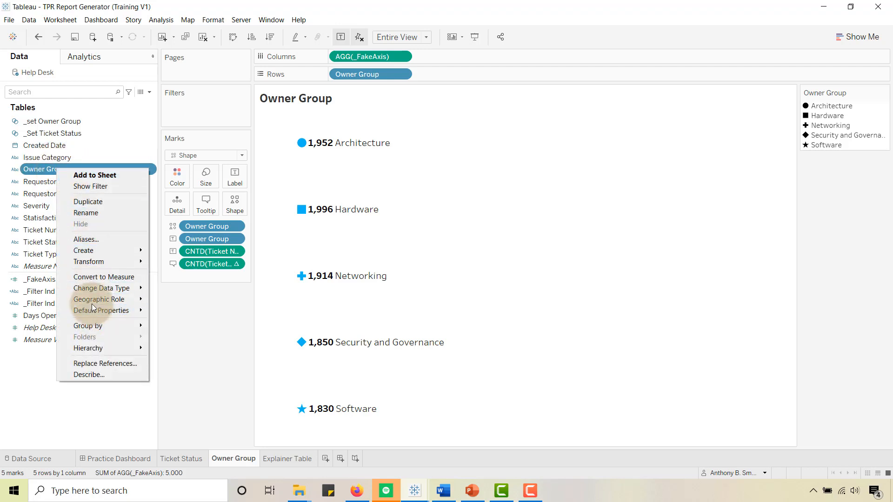
mouse_move(85, 251)
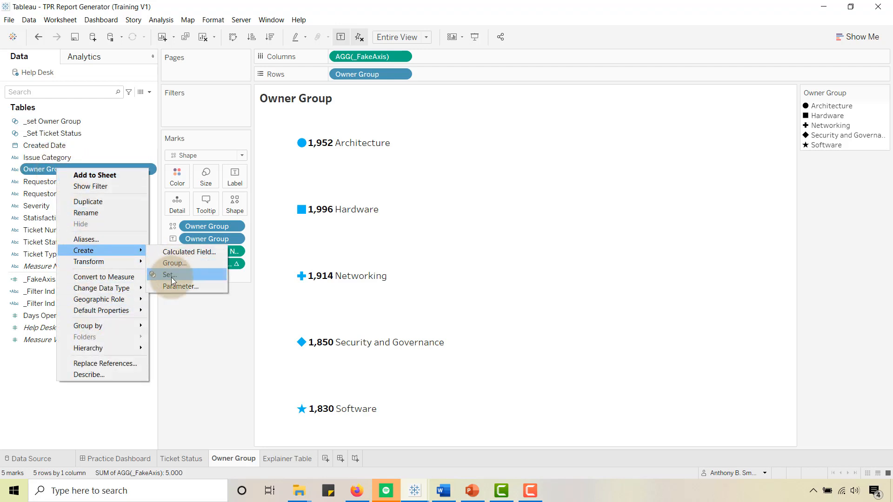
left_click(179, 317)
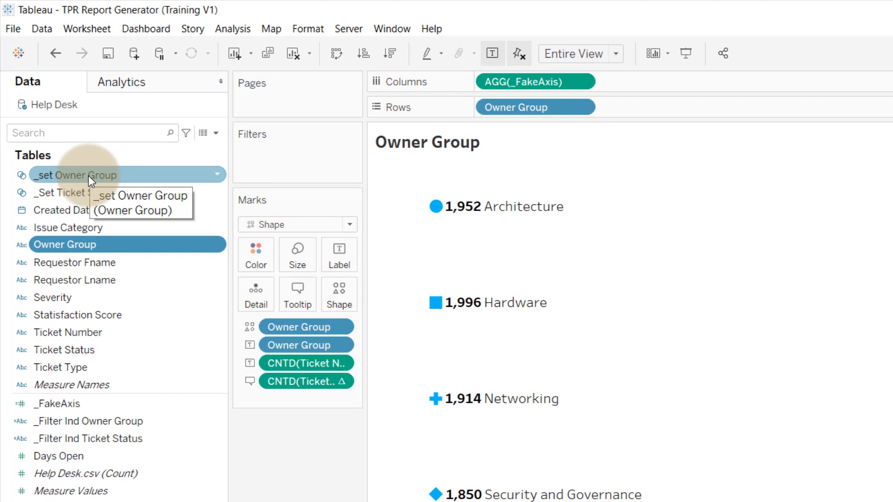
mouse_move(436, 207)
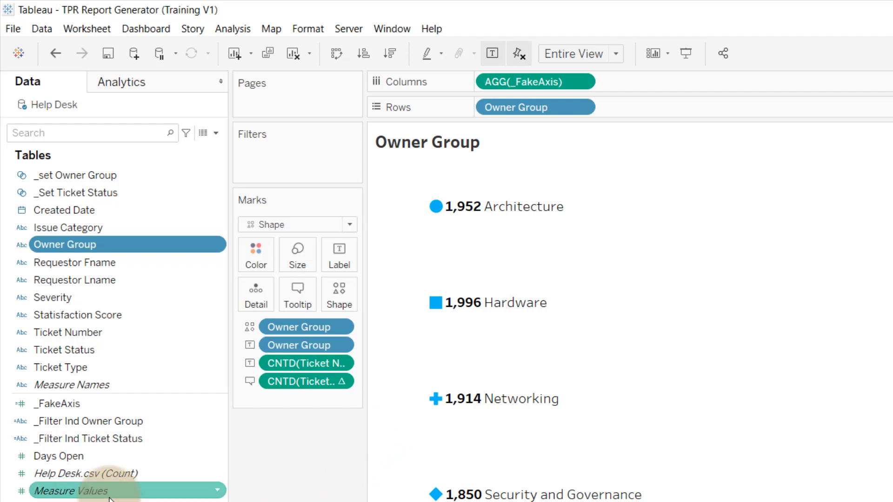
- Review the _Filter Ind Owner Group calculation, splitting its ELSE clause onto a separate line, and close the calculation editor
right_click(101, 425)
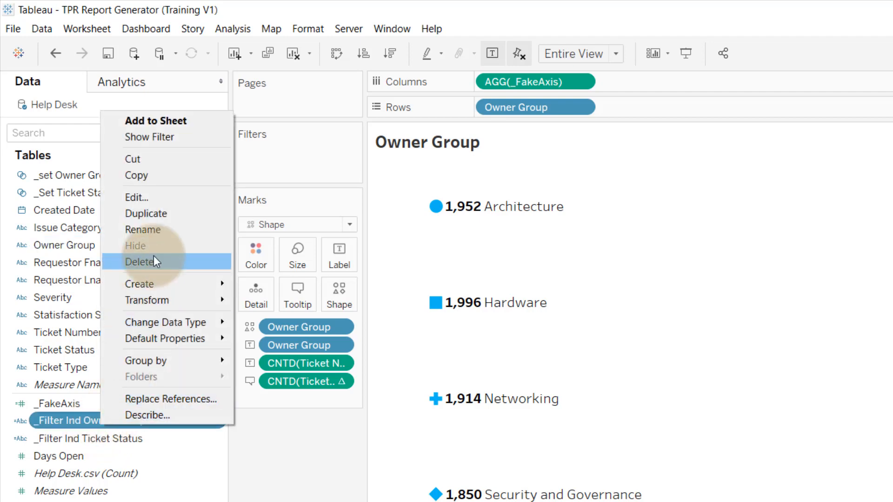
left_click(154, 199)
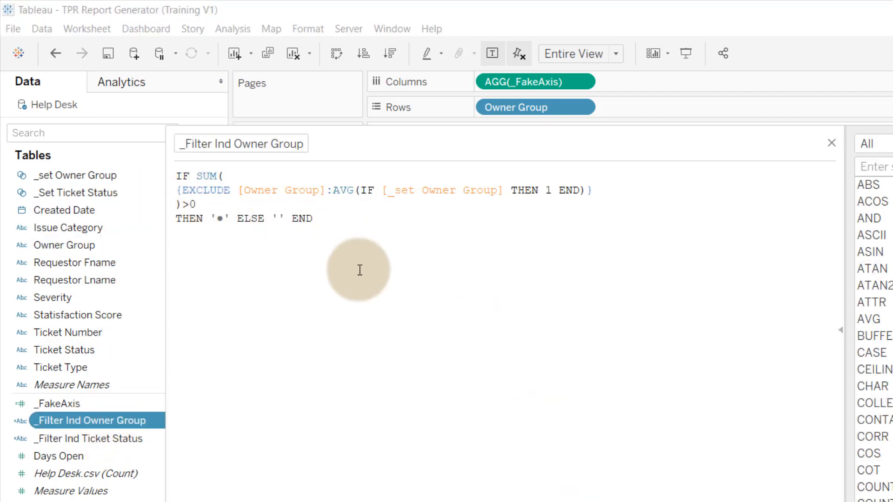
left_click(239, 220)
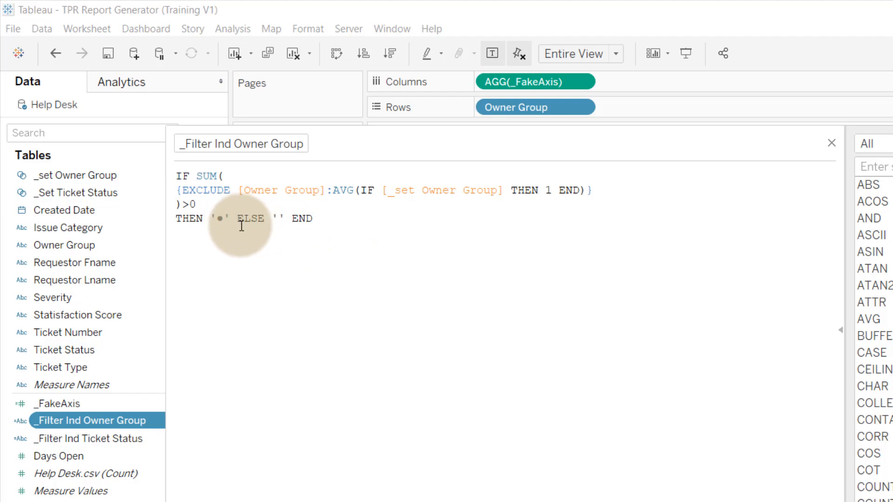
key("Return")
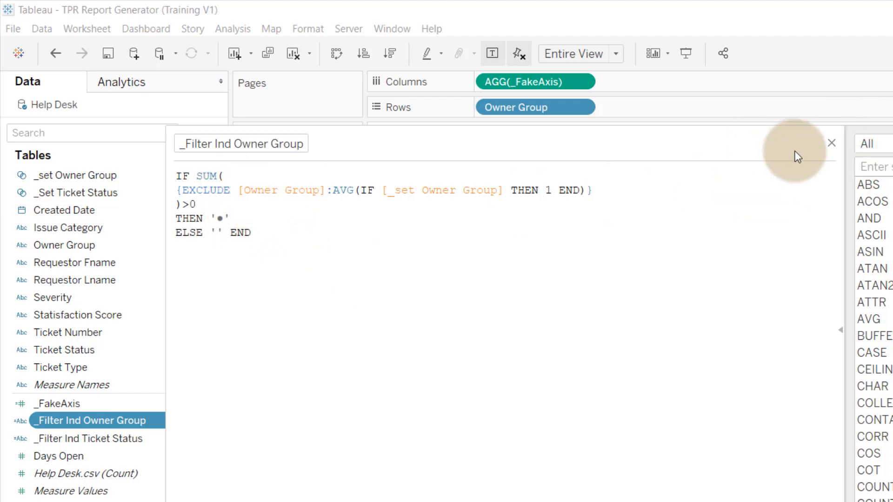
left_click(831, 143)
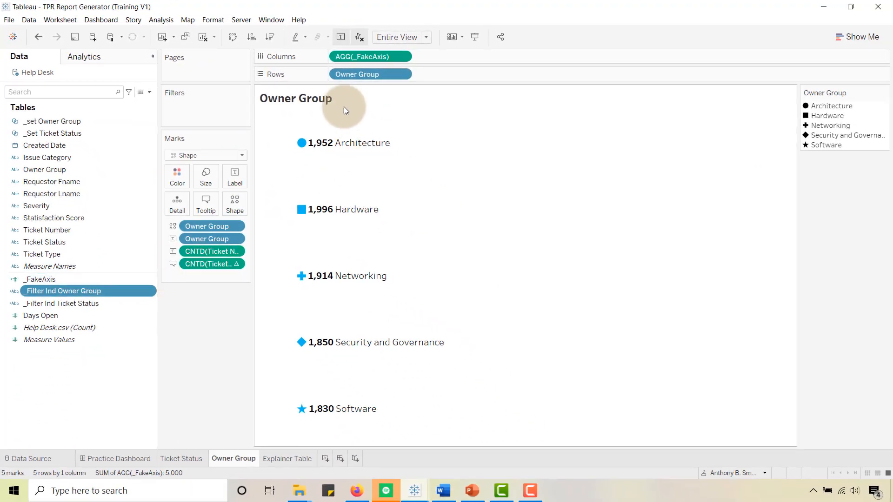
- Add the _Filter Ind Owner Group field to the detail of the Owner Group sheet's marks
double_click(345, 101)
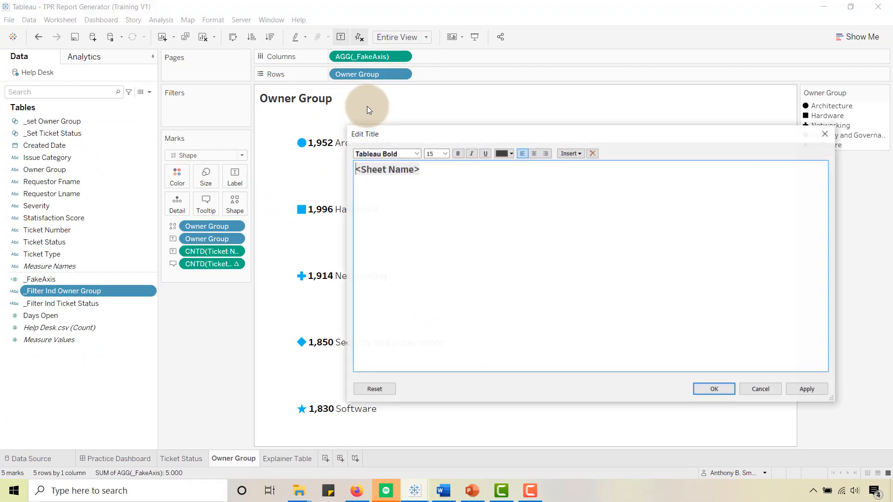
left_click(768, 391)
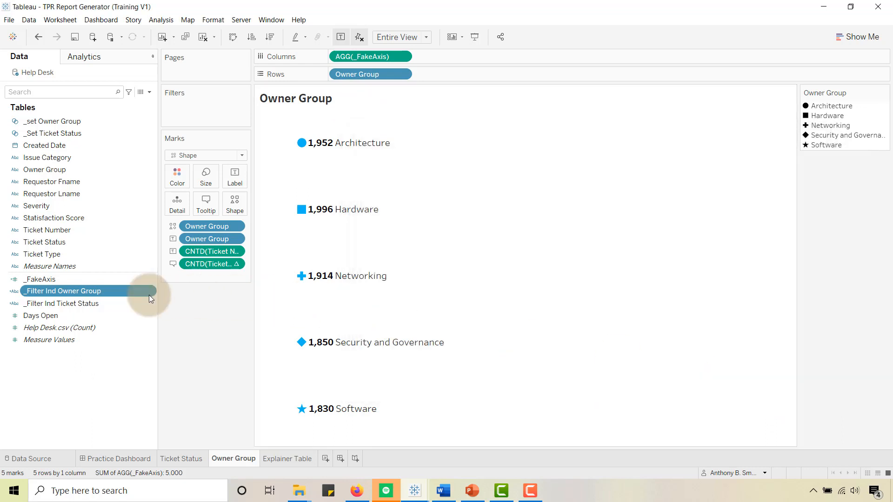
left_click_drag(61, 287, 174, 205)
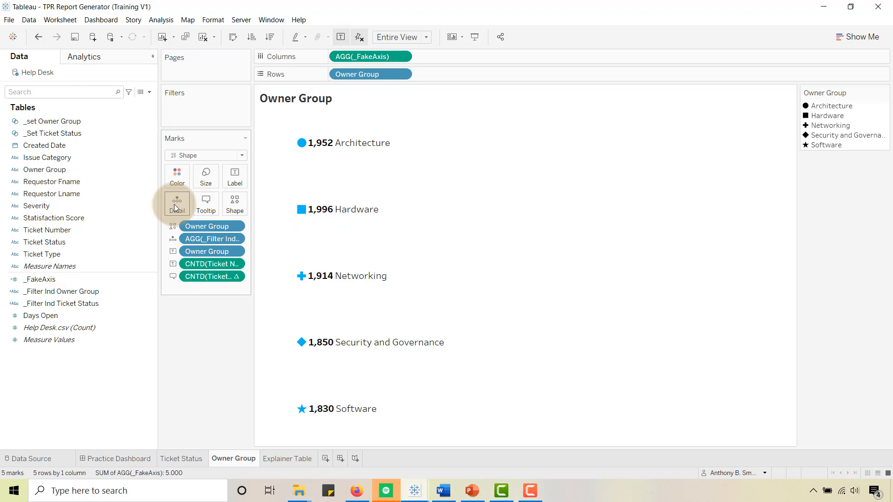
- Insert AGG(_Filter Ind Owner Group) after the sheet name in the title and color the inserted field blue
double_click(350, 101)
left_click(442, 173)
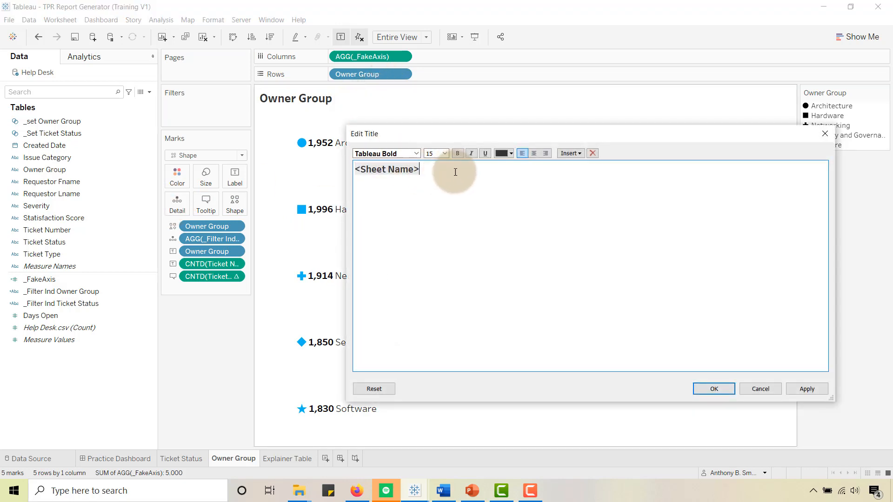
left_click(576, 154)
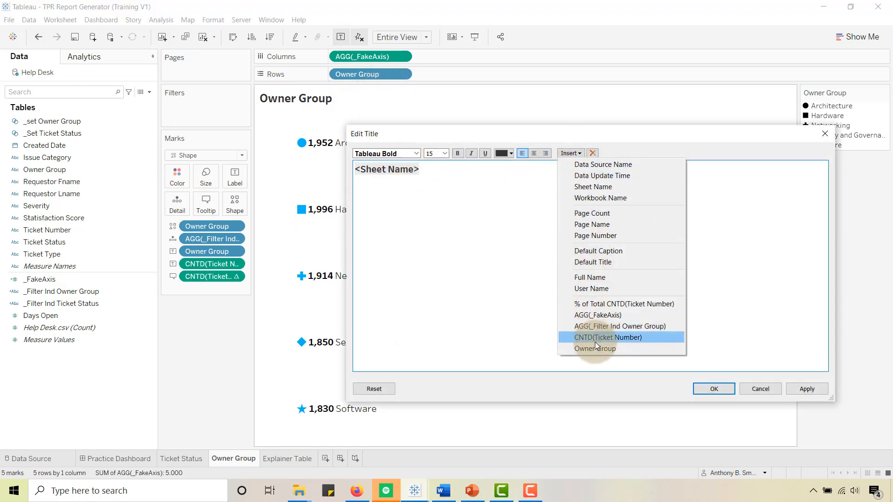
left_click(598, 326)
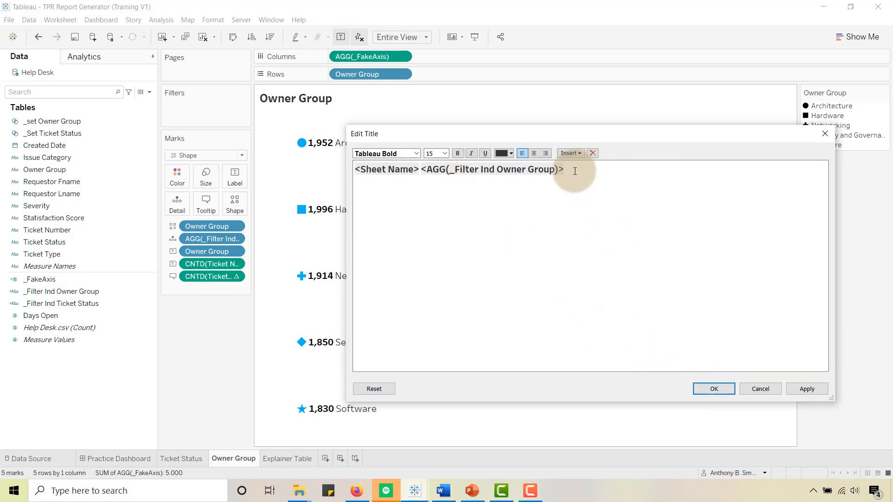
left_click_drag(576, 171, 471, 166)
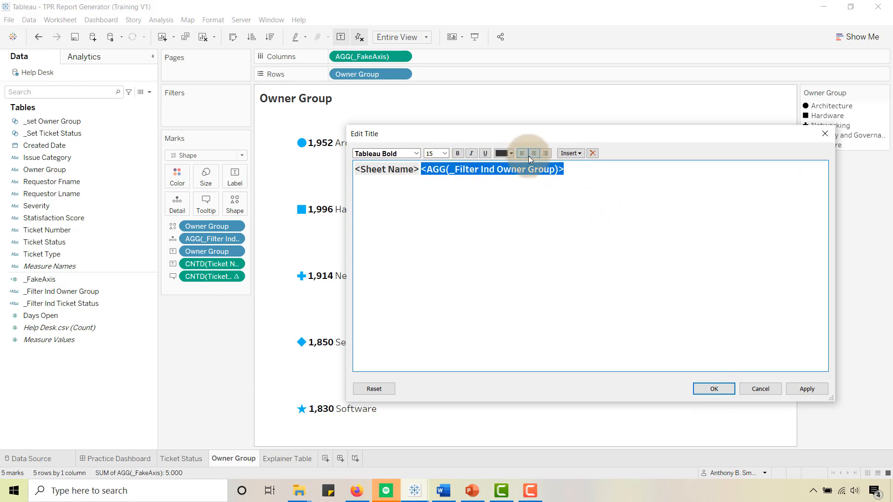
left_click(512, 154)
left_click(500, 221)
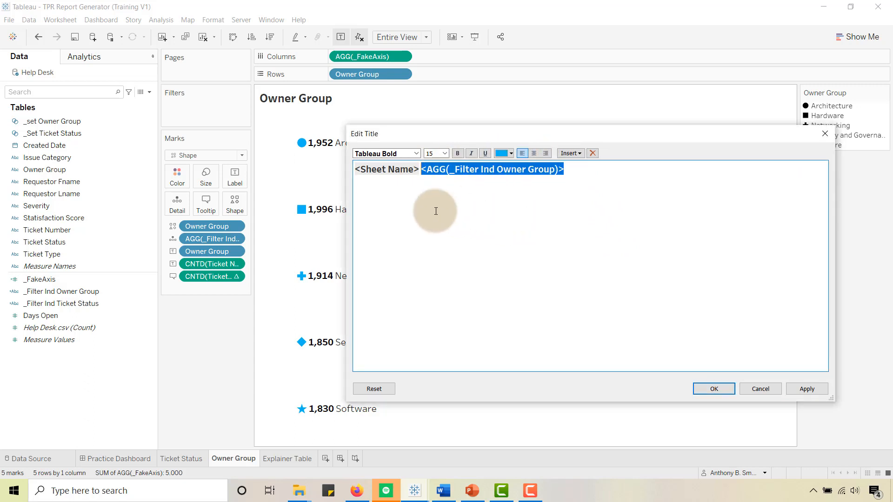
left_click(709, 387)
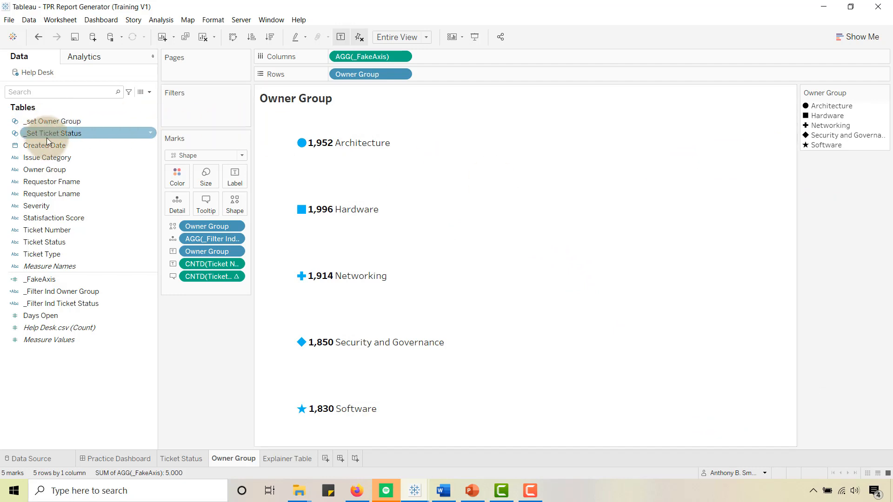
- Show the _set Owner Group set control and test the title's filter indicator by selecting and deselecting Architecture and Hardware
left_click(51, 124)
right_click(51, 123)
left_click(75, 139)
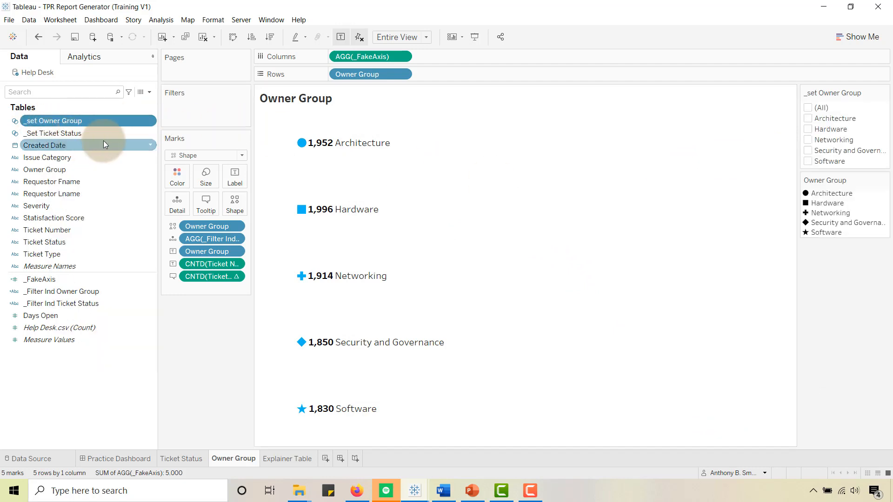
left_click(809, 118)
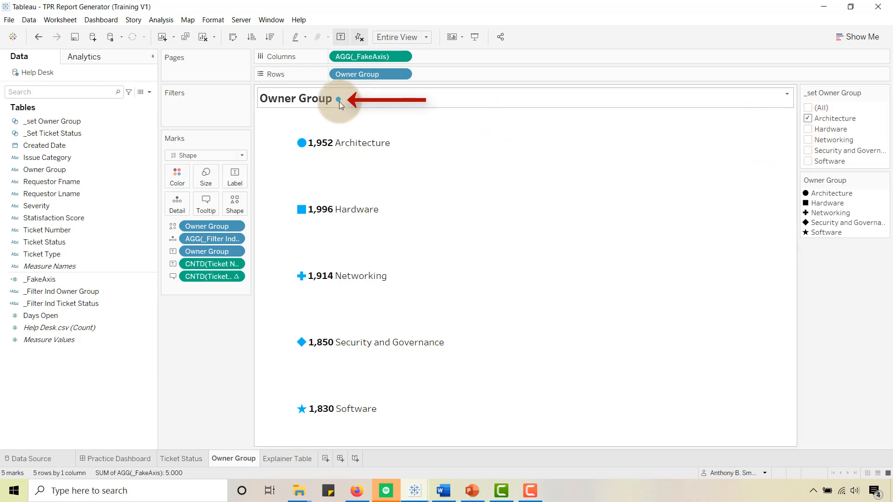
left_click(808, 118)
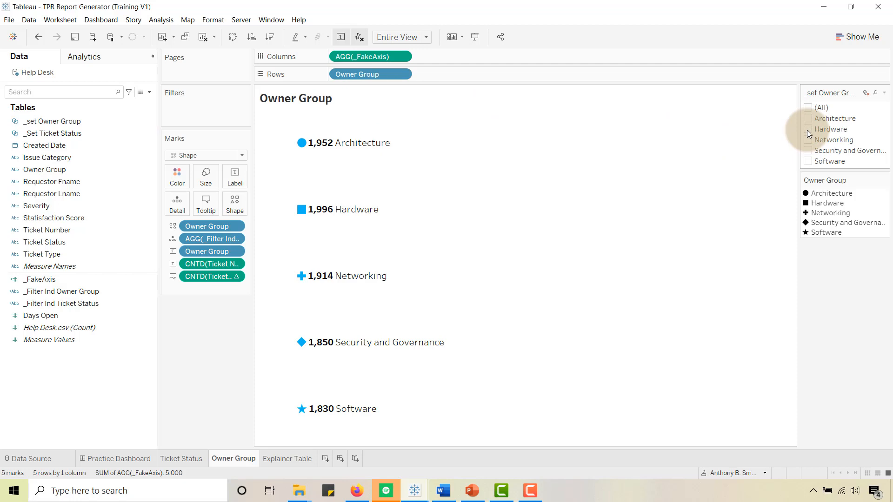
left_click(807, 129)
left_click(808, 130)
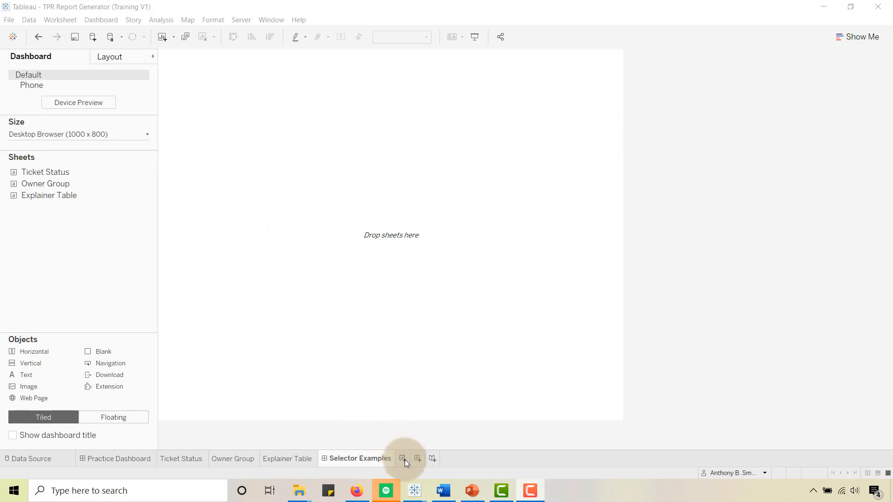
- Set the fixed width of the Selector Examples dashboard to 1200 px
left_click(133, 136)
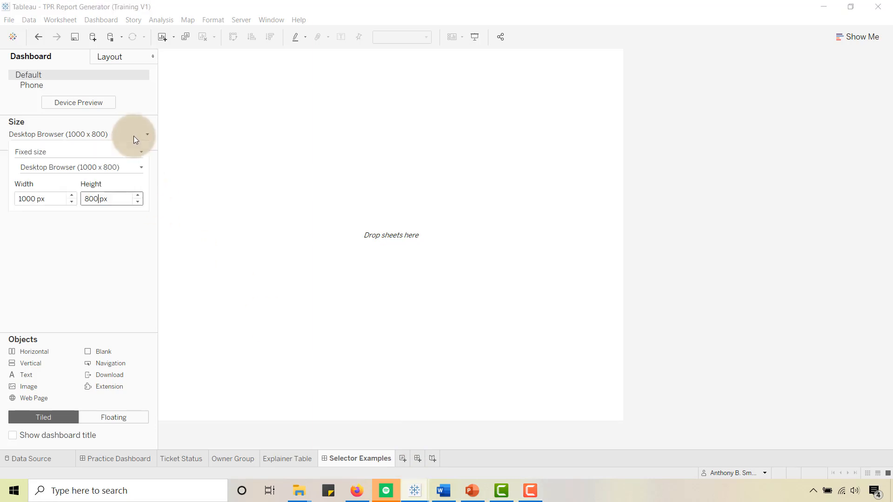
left_click(27, 199)
key("BackSpace")
type("2")
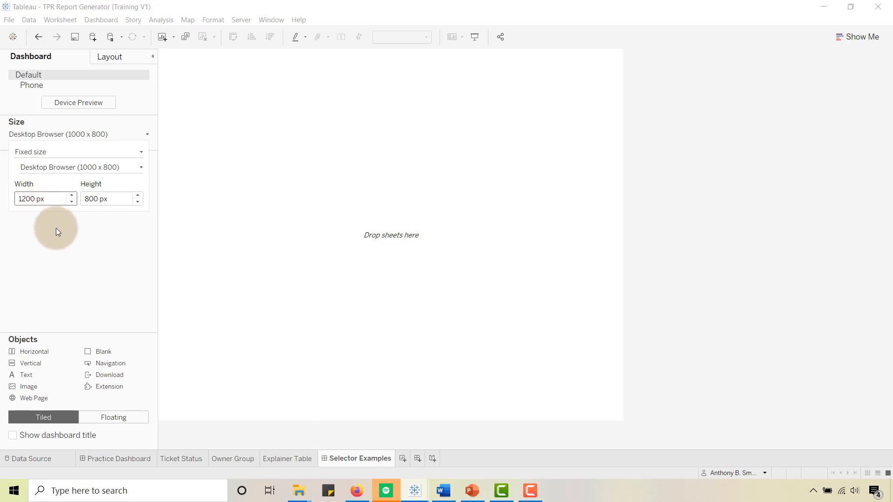
key("Return")
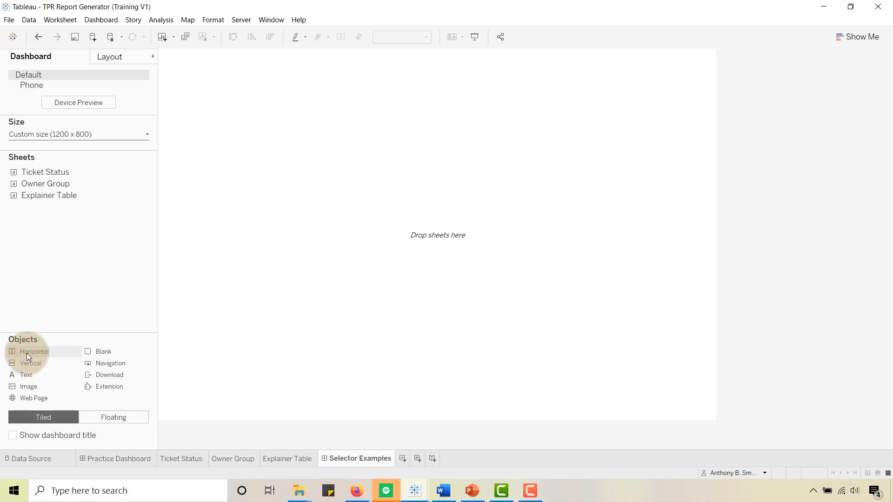
- Place a floating vertical container on the dashboard and set its position to x 1, y 1 and its width to 1200
left_click(112, 417)
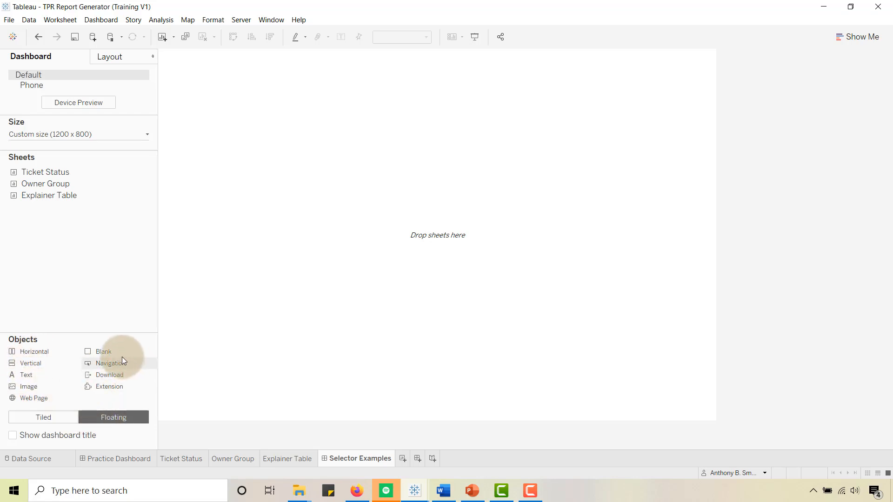
left_click_drag(31, 363, 275, 159)
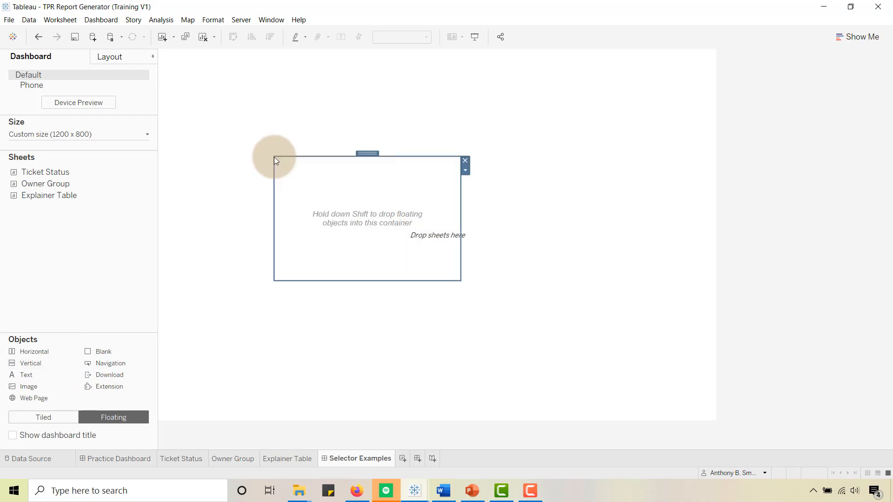
left_click(108, 57)
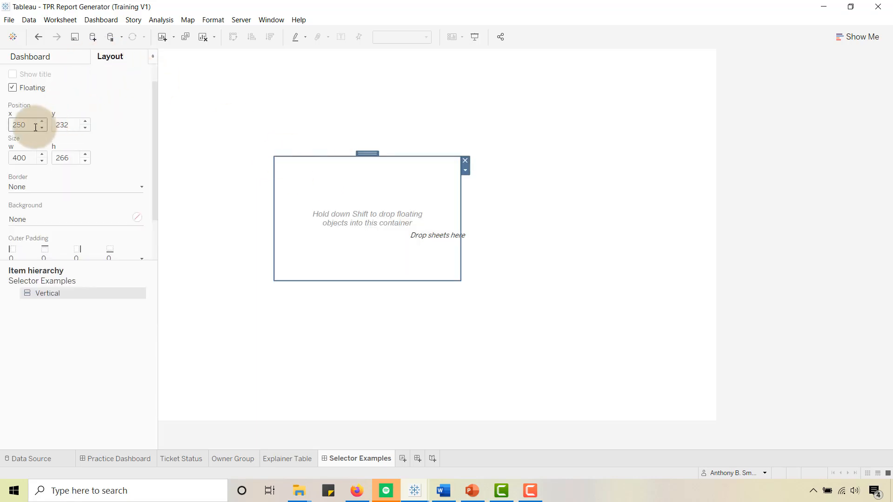
key("BackSpace")
key("BackSpace")
key("BackSpace")
type("1")
key("Tab")
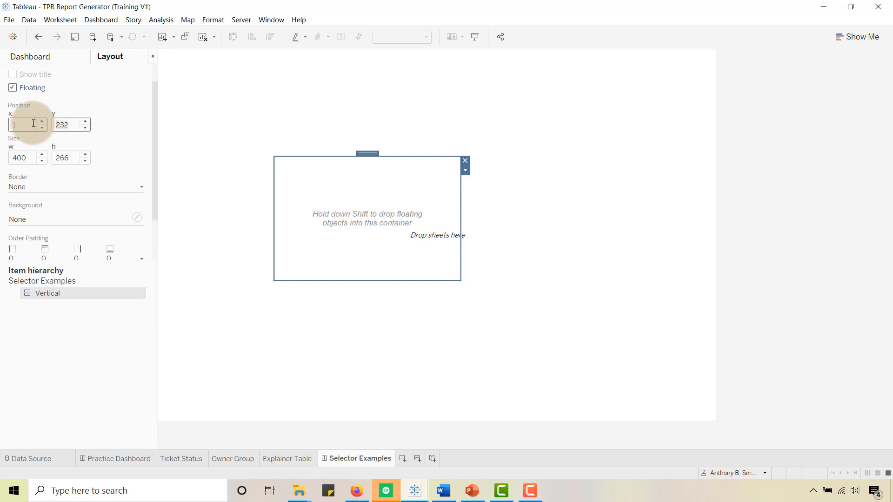
type("1")
key("Tab")
type("1200")
key("Tab")
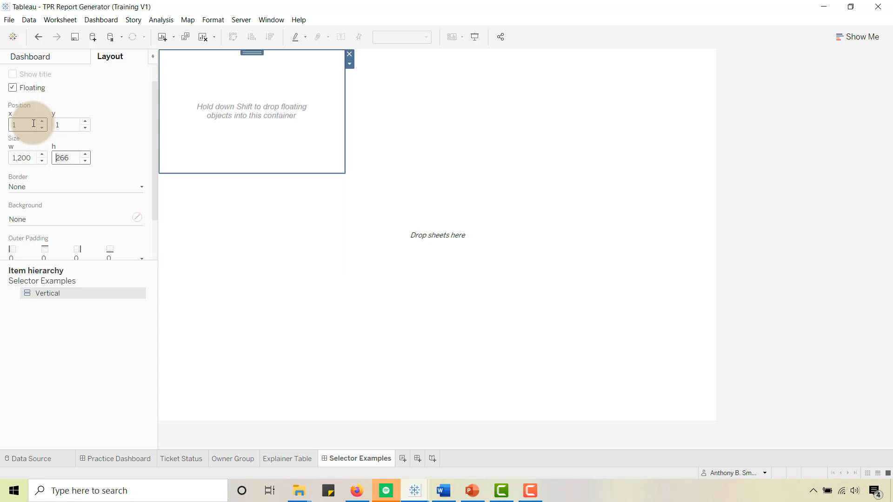
- Set the floating vertical container's height to 800 so it fills the dashboard
type("800")
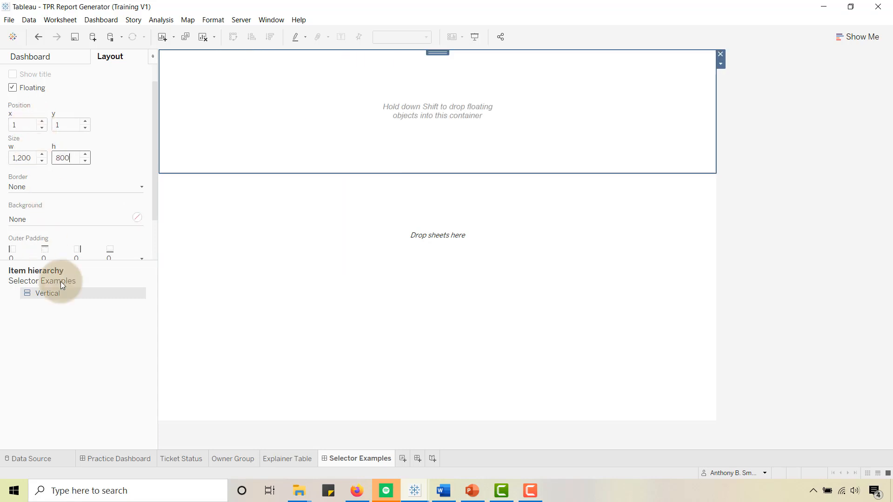
left_click(795, 264)
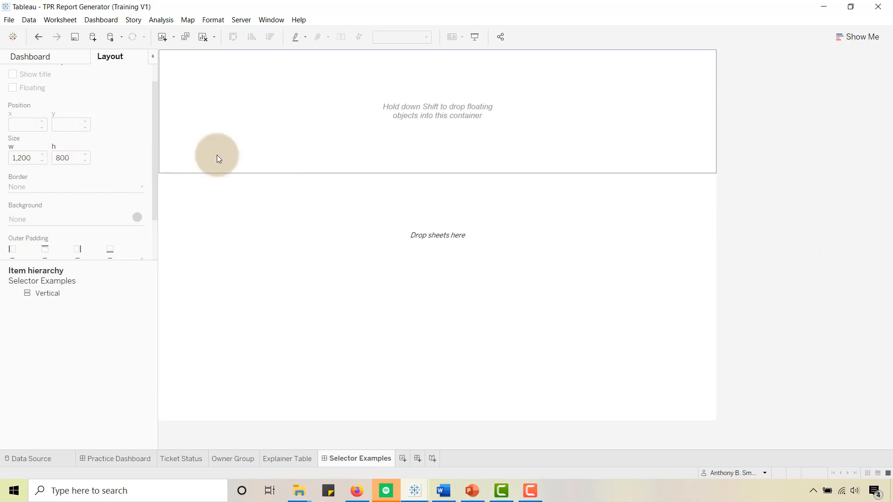
left_click(278, 145)
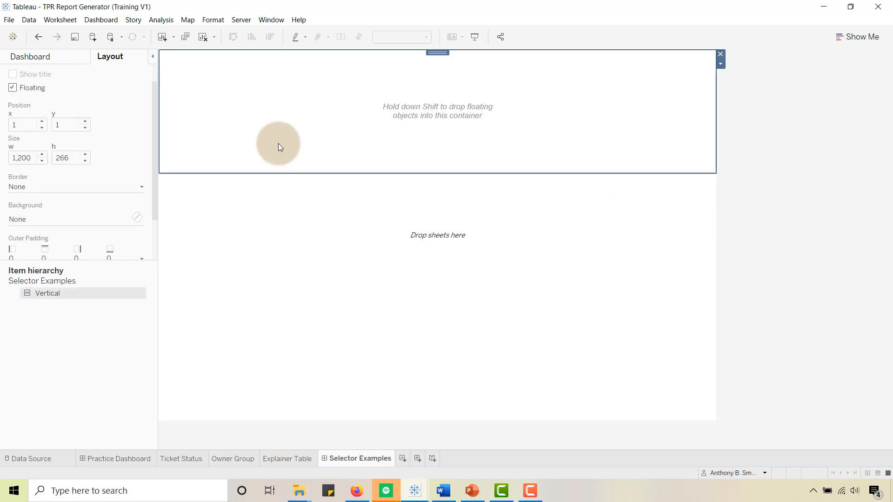
double_click(51, 294)
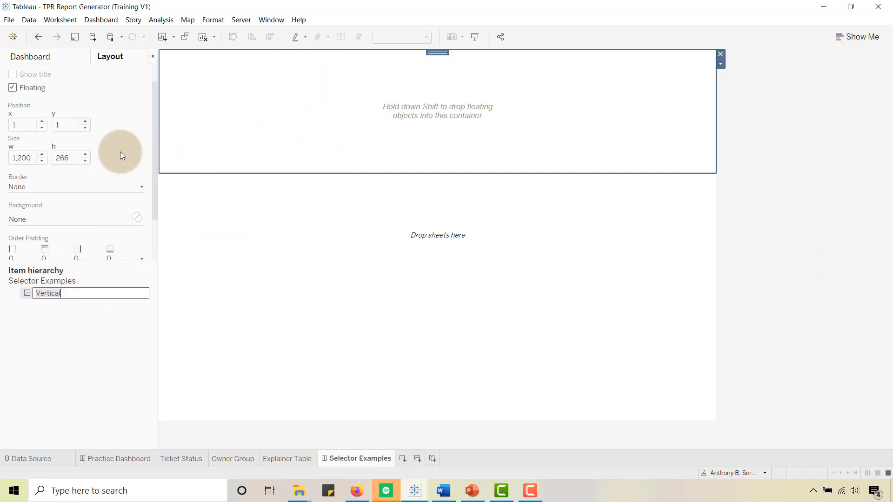
left_click(28, 125)
left_click(226, 76)
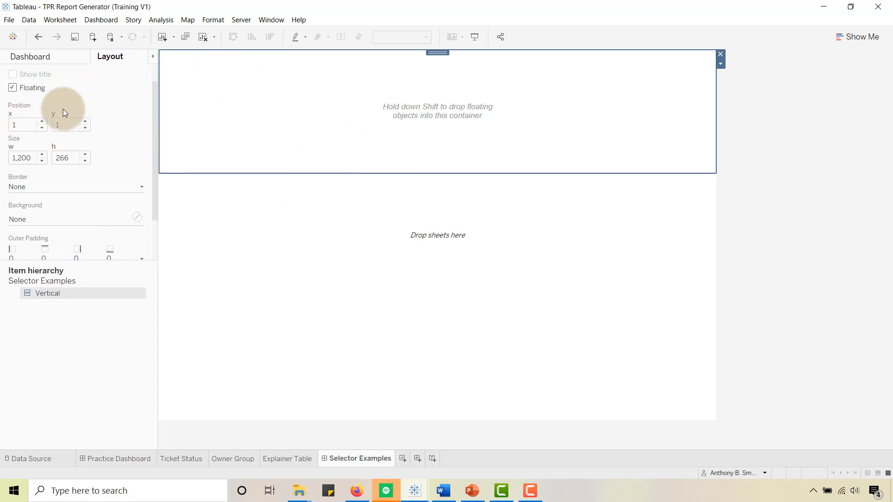
left_click(70, 157)
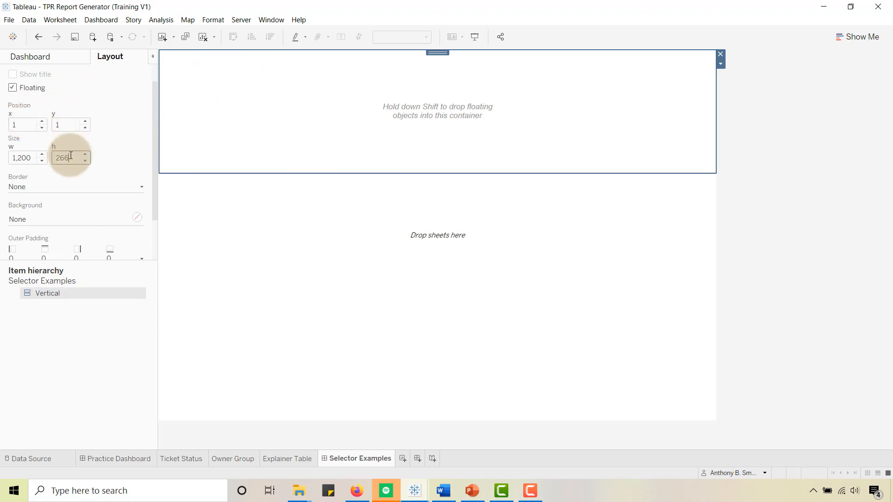
type("2")
type("00")
key("Return")
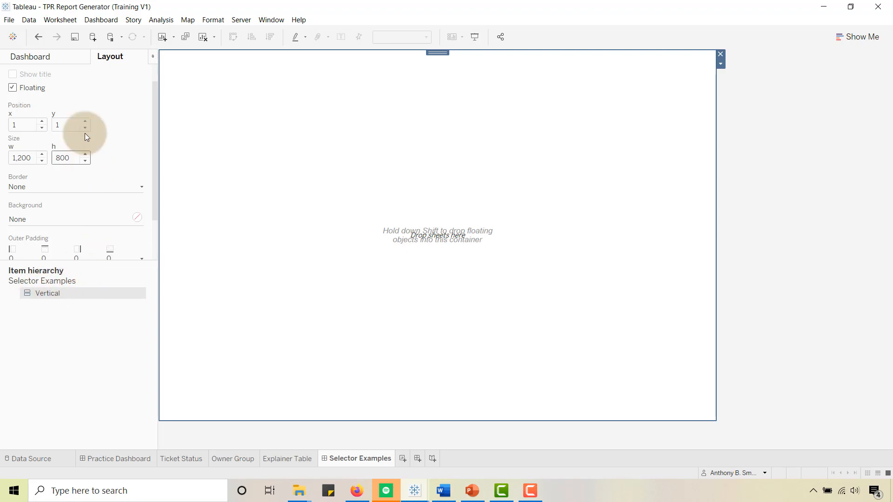
- Nest four vertical containers, stacked one below another, inside the full-size floating vertical container
left_click(44, 58)
key("shift")
key("shift")
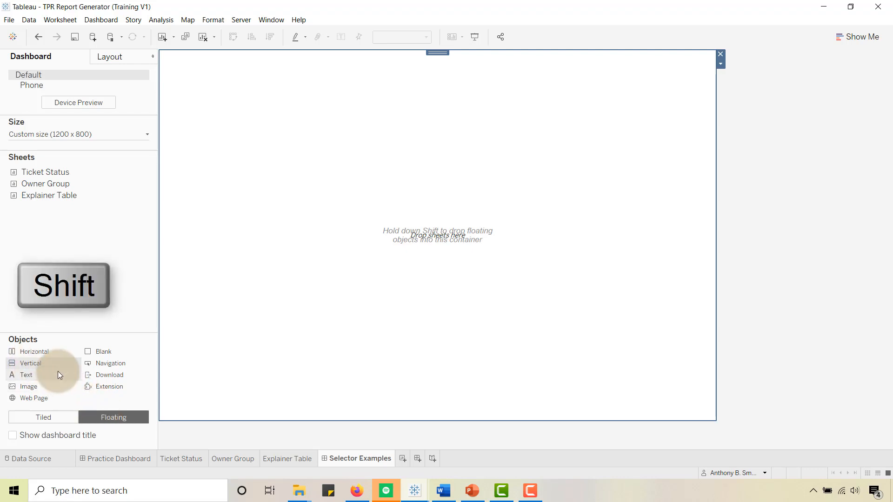
left_click_drag(43, 362, 278, 198)
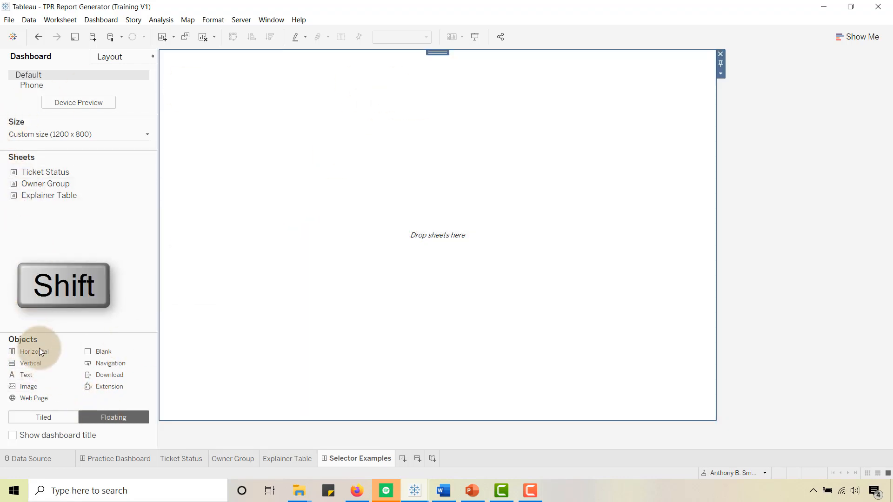
left_click_drag(28, 363, 262, 411)
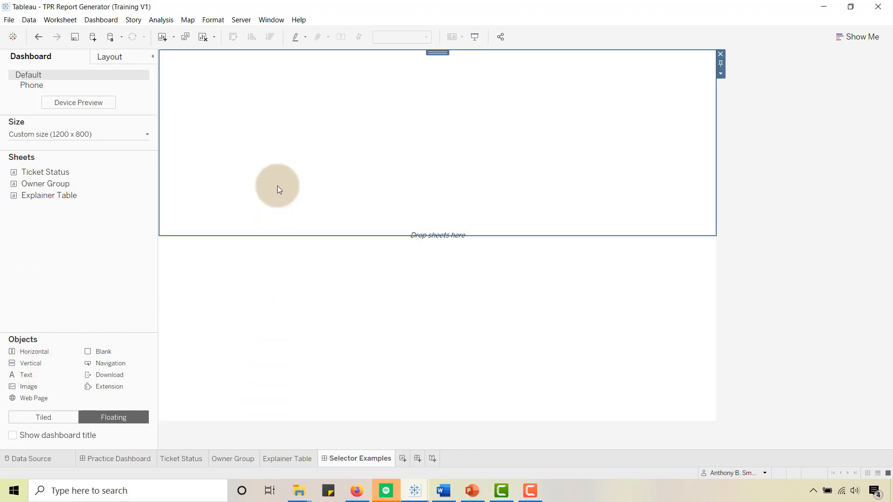
left_click(258, 157)
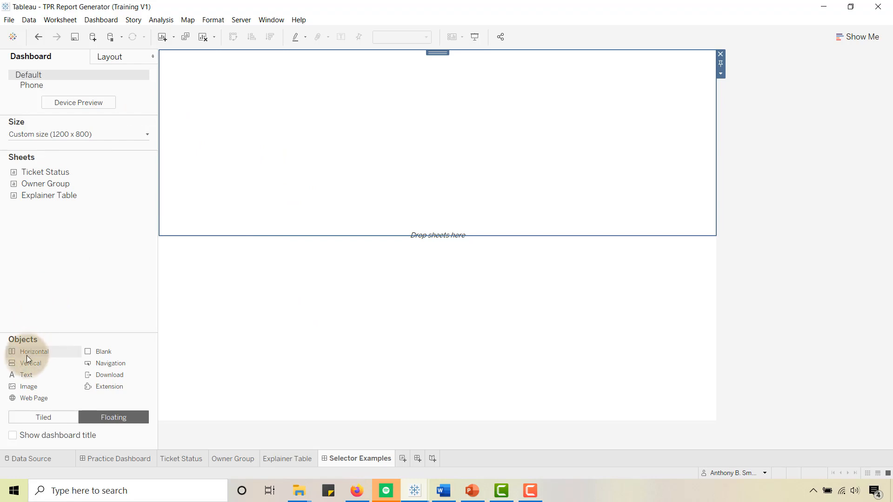
left_click_drag(24, 364, 281, 233)
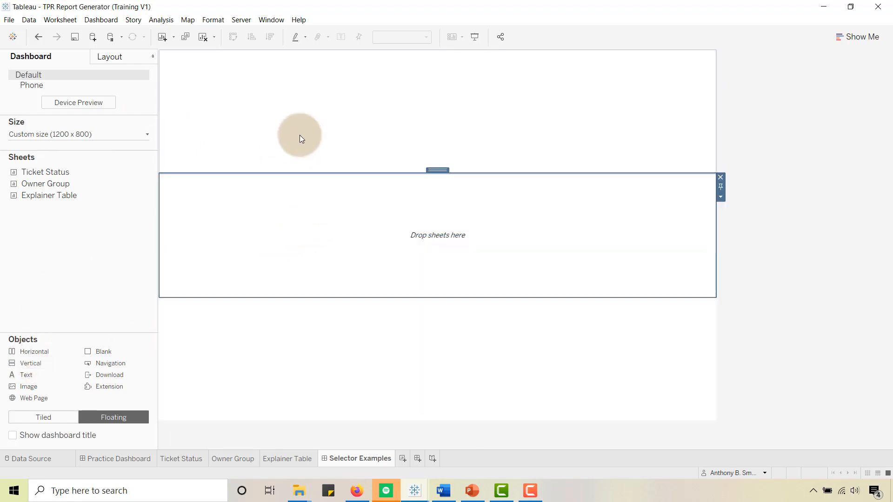
left_click_drag(37, 361, 320, 171)
- Shrink the top nested container to a height of about 157 and extend the second one to about 277
left_click(110, 56)
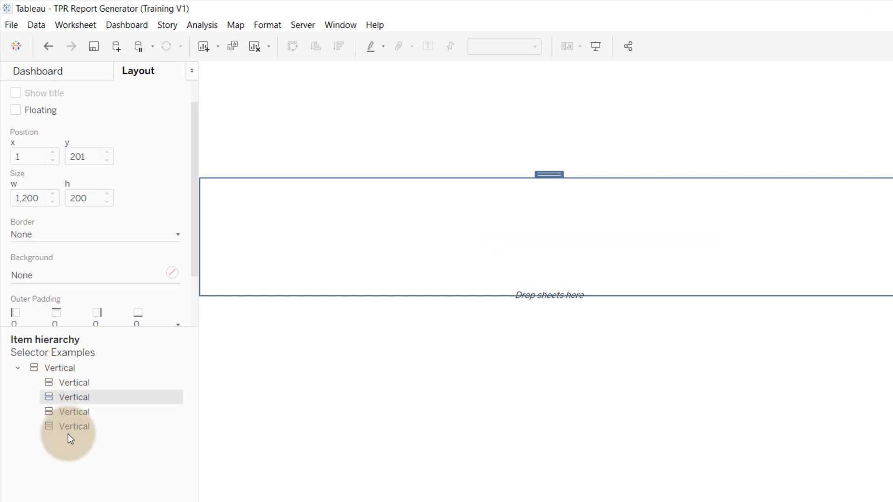
left_click(308, 139)
left_click(308, 179)
left_click_drag(308, 179, 311, 154)
left_click(338, 110)
left_click(310, 208)
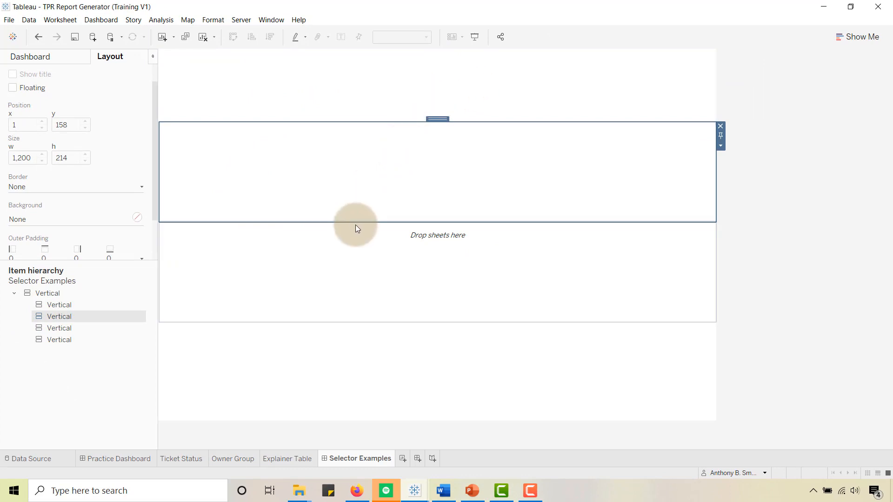
left_click_drag(354, 223, 350, 252)
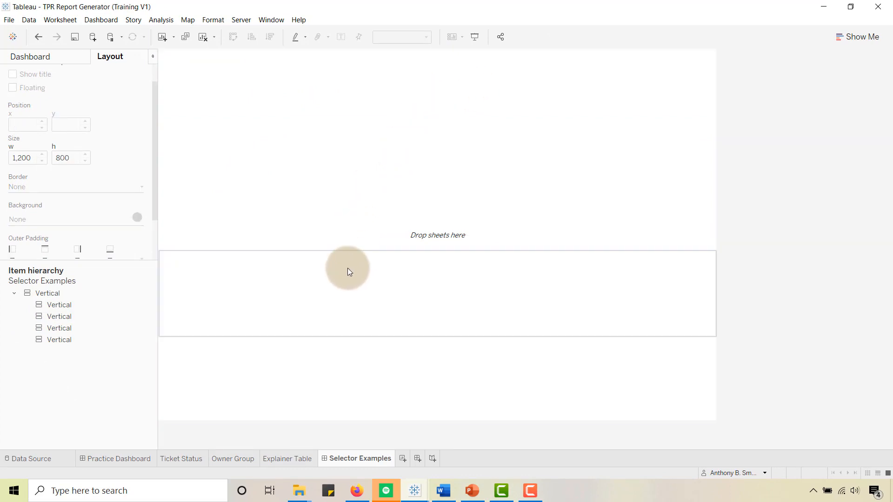
left_click(339, 294)
- Add a text object to the lowest container with the pasted source and credits line for Real World Fake Data Week 5
key("alt+Tab")
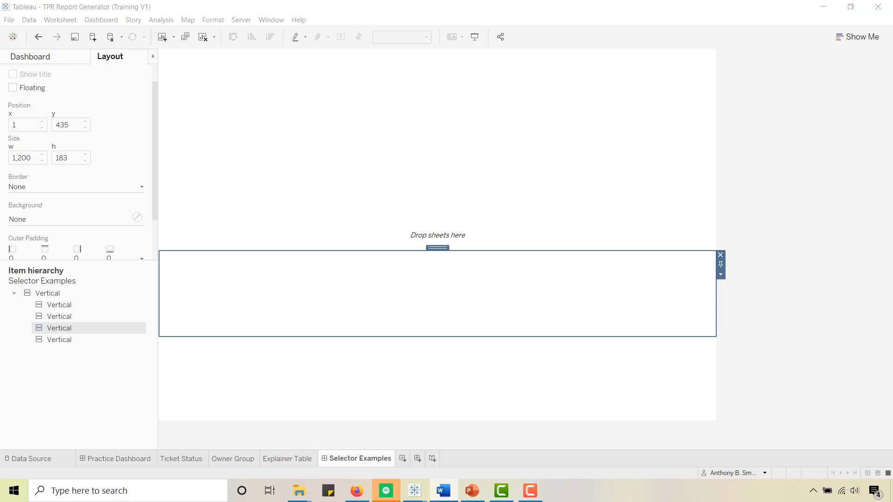
left_click(367, 372)
left_click(58, 159)
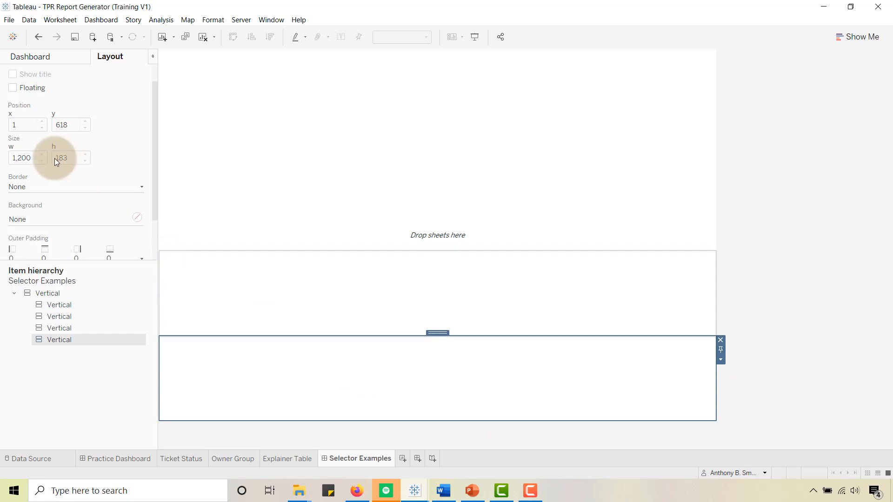
left_click(35, 62)
left_click_drag(30, 375, 242, 360)
type("Source: Real World Fake Data Week 5 | ★★★★ Inspired by: Lindsay Betzendahl | Created by: @ANTHONYSMOAK")
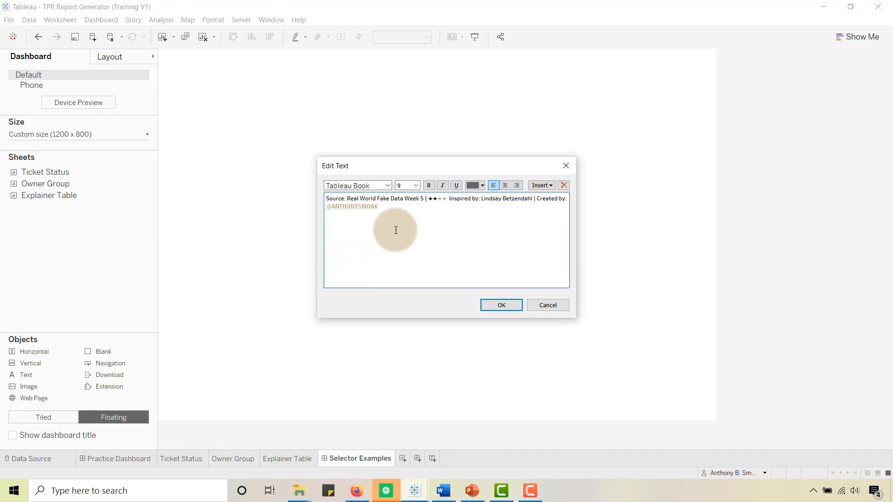
left_click(497, 305)
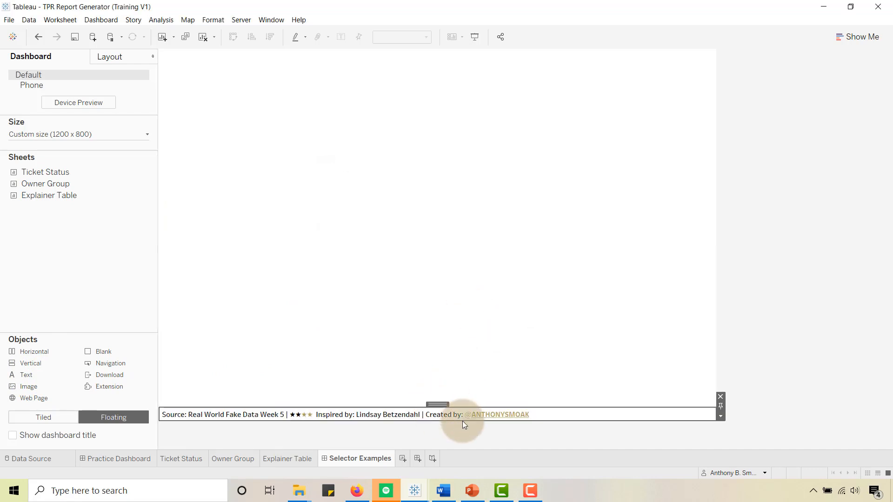
- Right-align the whole source and credits text in the dashboard's footer
double_click(548, 415)
left_click_drag(383, 206, 319, 202)
key("ctrl+a")
left_click(517, 185)
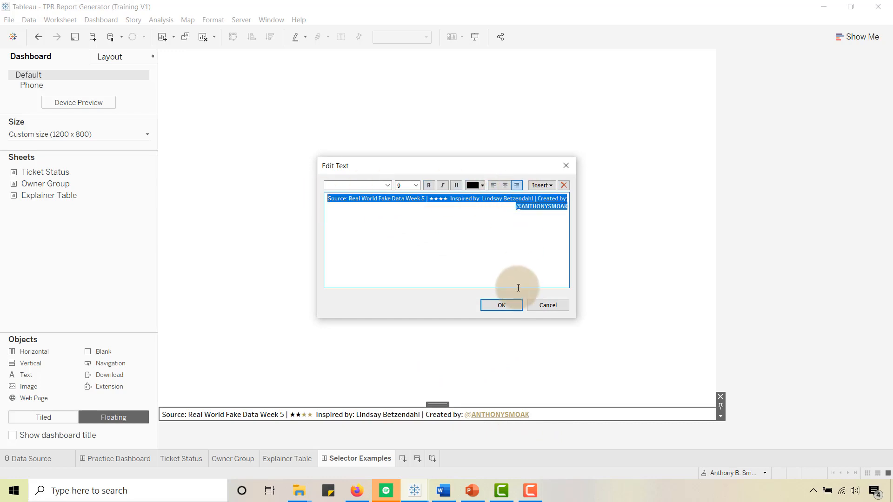
left_click(509, 305)
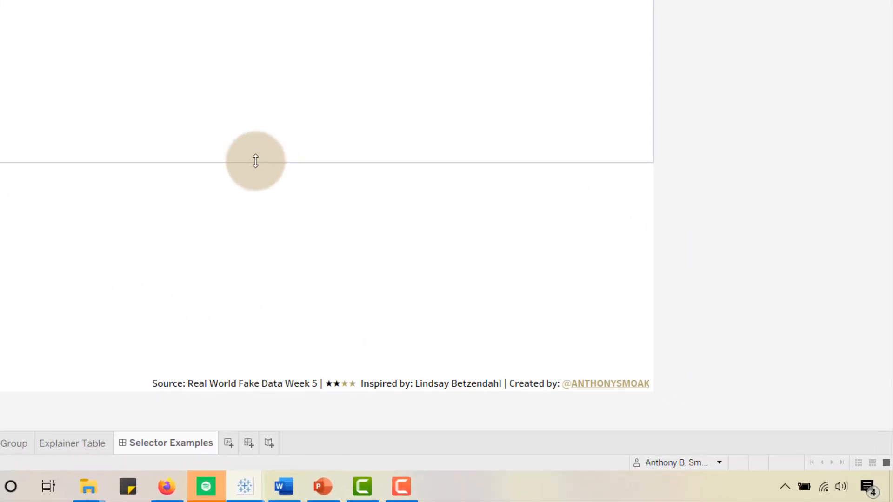
- Move the boundary between the top two containers up slightly to make the top container shorter
left_click_drag(255, 161, 251, 210)
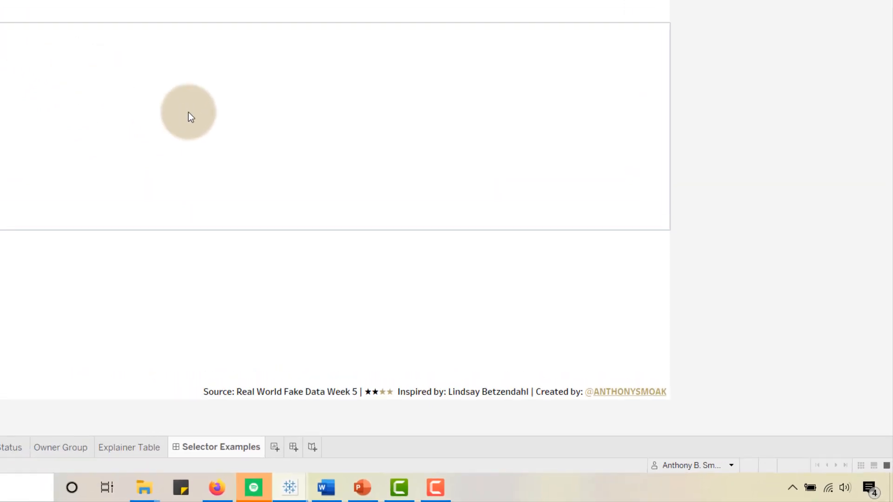
left_click(213, 23)
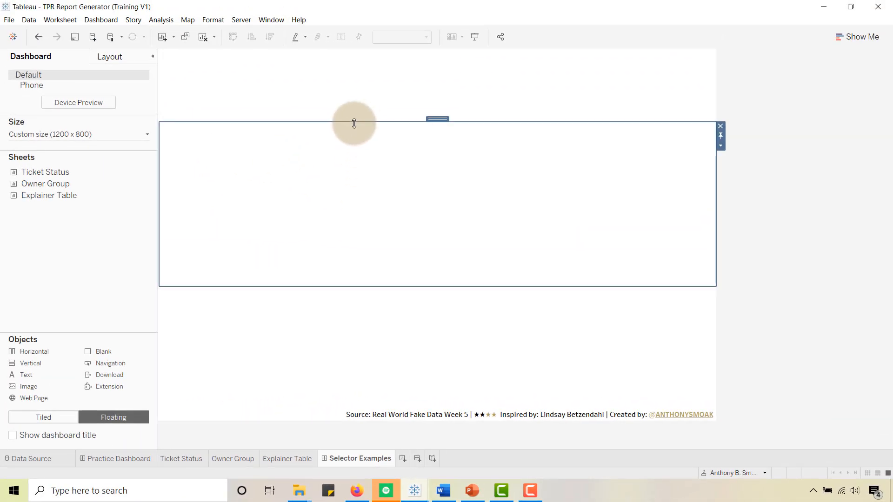
left_click_drag(354, 124, 352, 116)
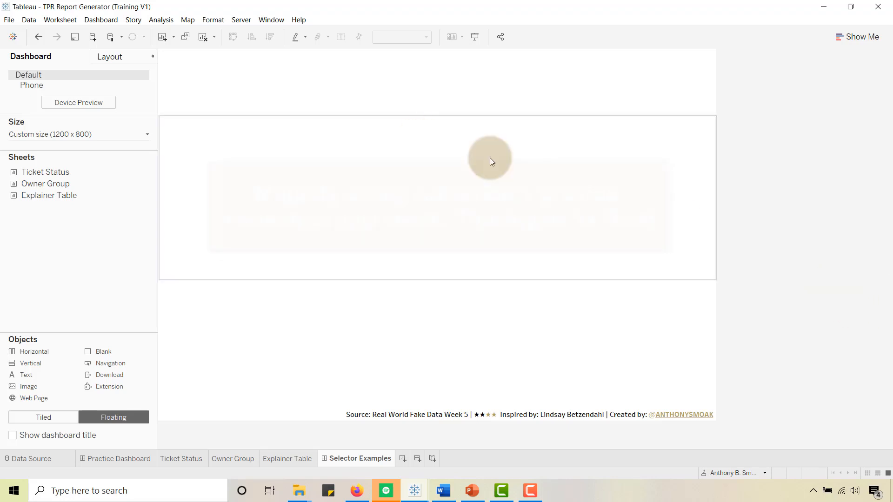
- Resize the stacked containers so the second one starts at about y 118 and is about 391 high
left_click(289, 338)
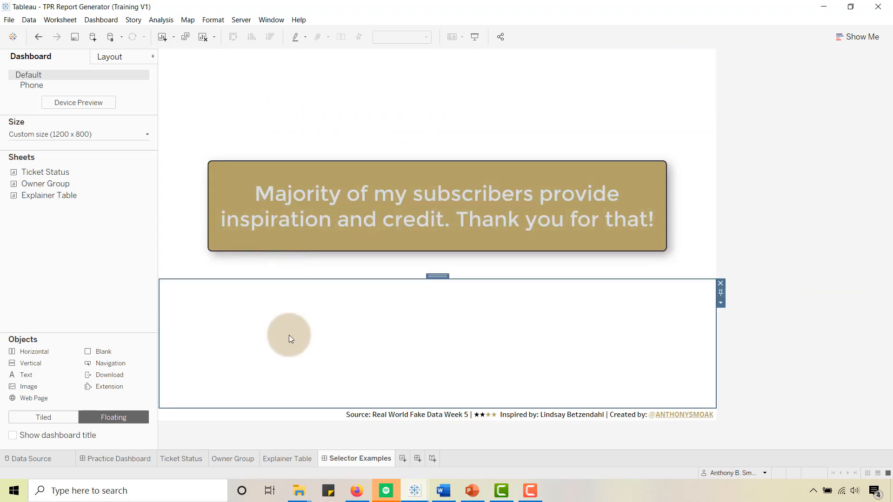
left_click_drag(289, 278, 289, 262)
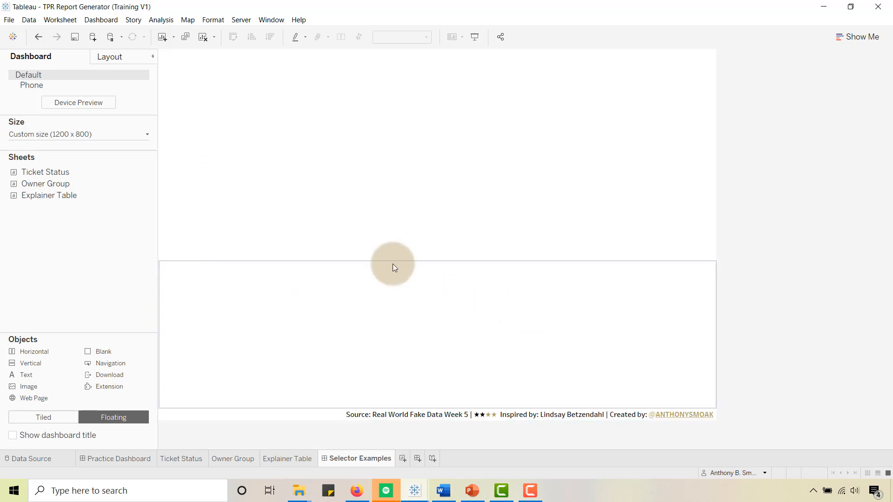
left_click(581, 201)
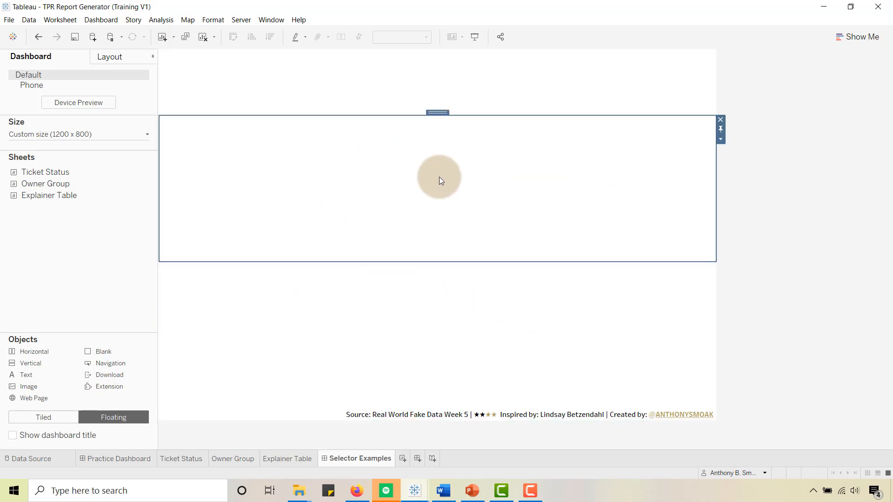
left_click(297, 92)
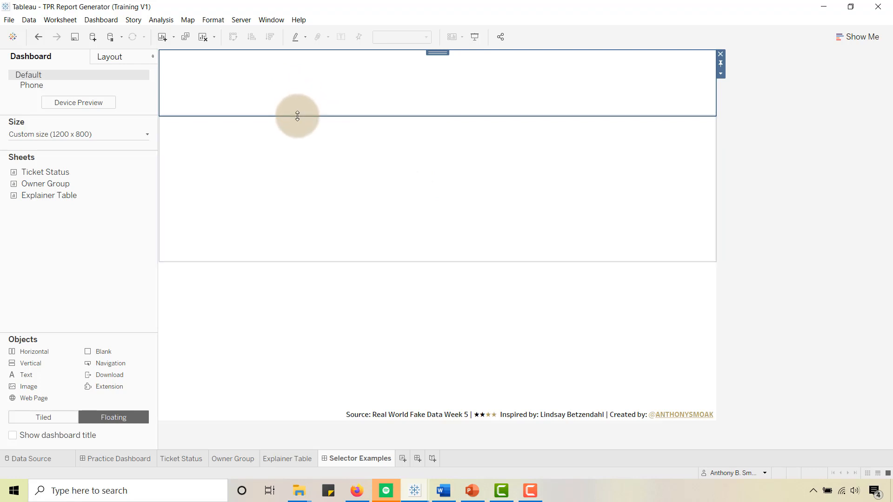
left_click(335, 168)
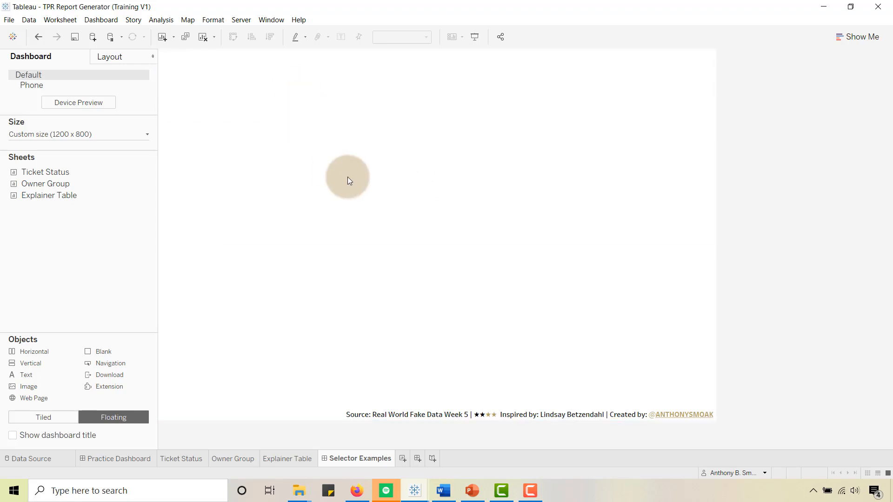
left_click(430, 179)
left_click_drag(345, 248, 344, 285)
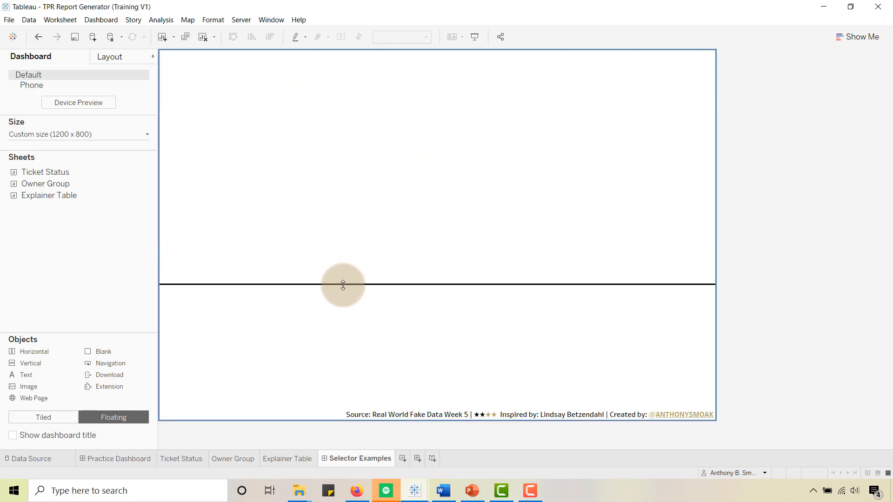
left_click(120, 61)
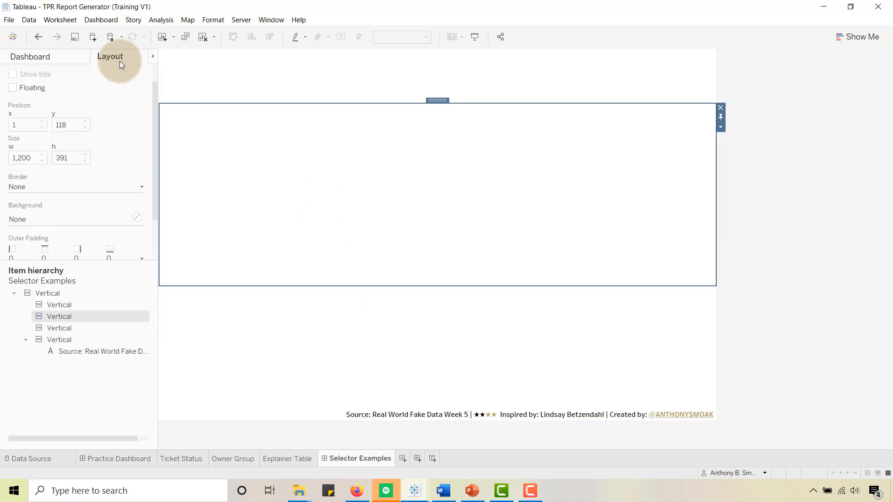
- Place the Ticket Status sheet in the second container of the dashboard
left_click(55, 60)
double_click(45, 173)
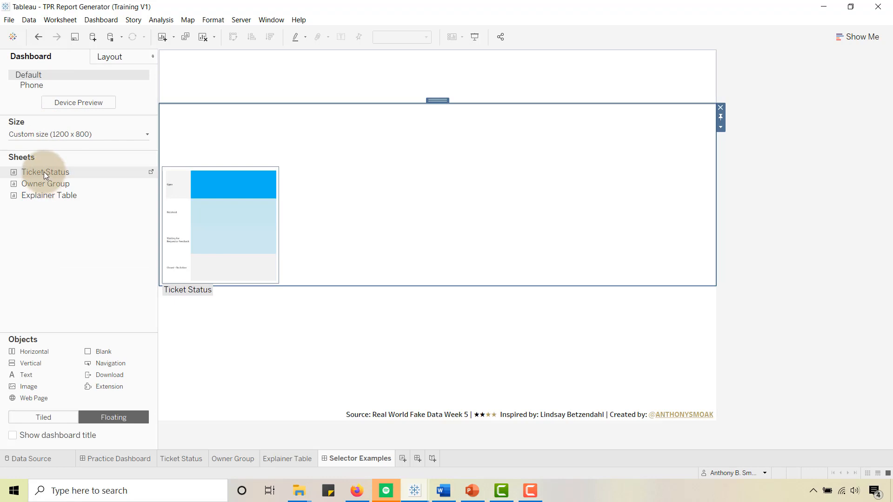
left_click_drag(38, 173, 327, 155)
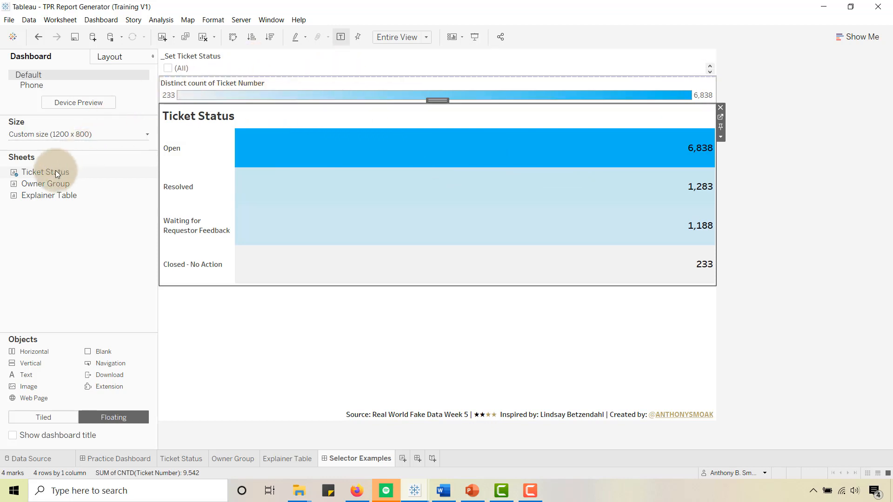
- Add the Owner Group sheet to the right of Ticket Status and widen Ticket Status to nearly half the row
left_click_drag(61, 184, 604, 174)
left_click_drag(682, 183, 682, 183)
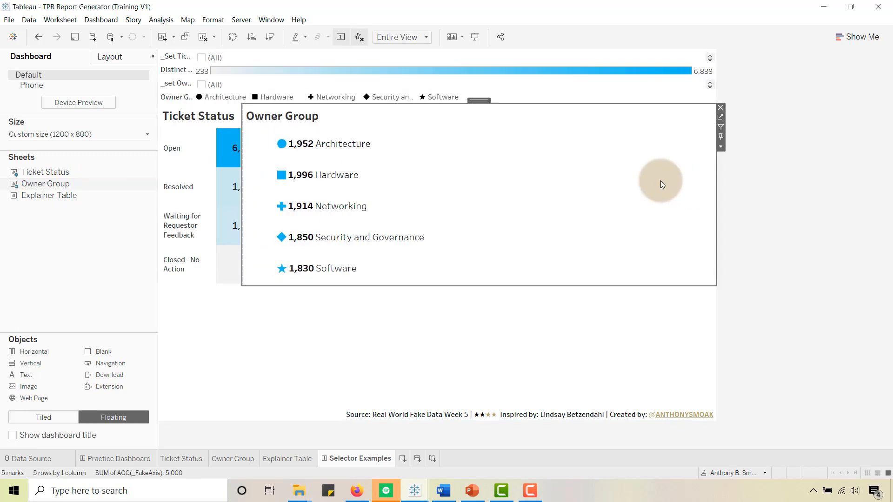
left_click_drag(241, 187, 408, 201)
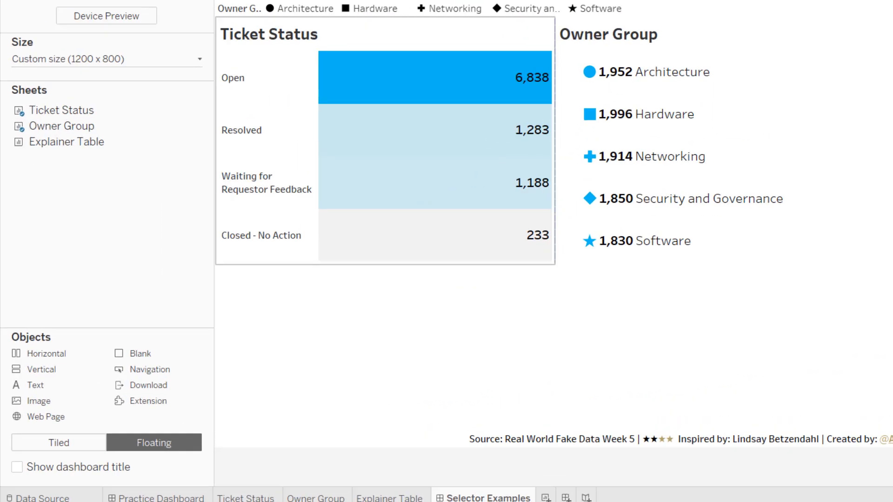
- Remove the Owner Group shape legend and the _set Owner Group control from the top container
left_click(110, 57)
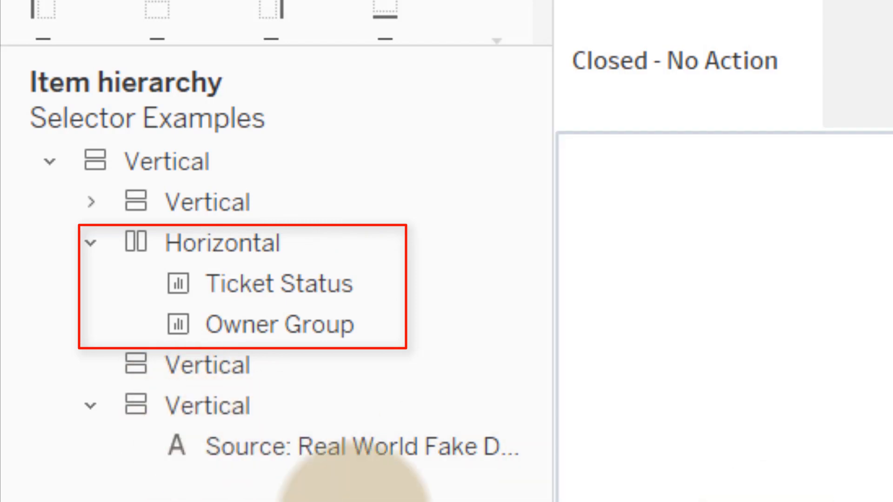
left_click(91, 408)
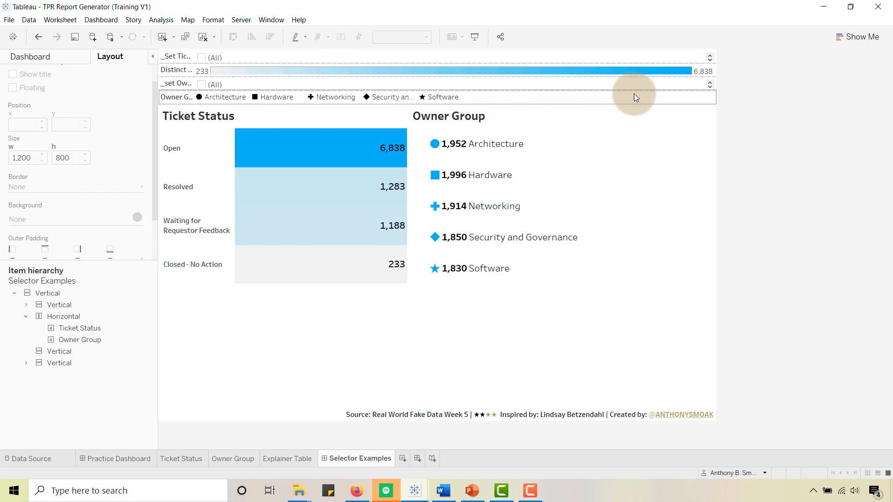
left_click(568, 97)
left_click(720, 94)
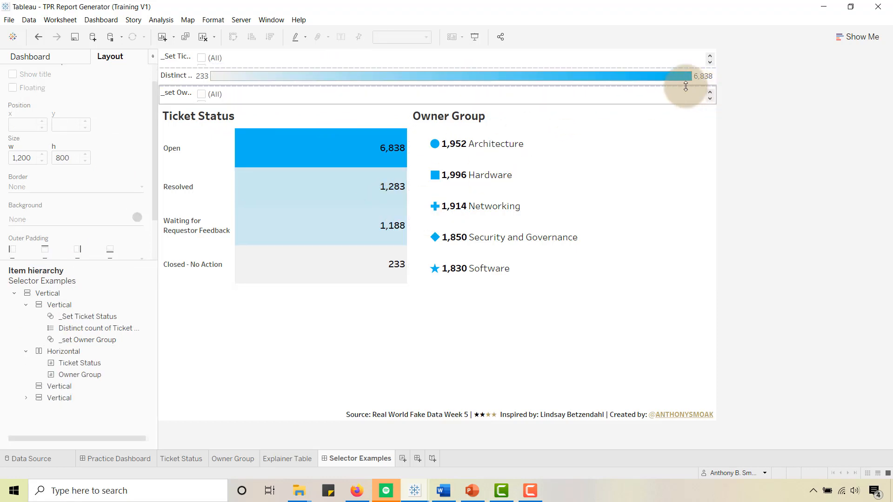
left_click(684, 93)
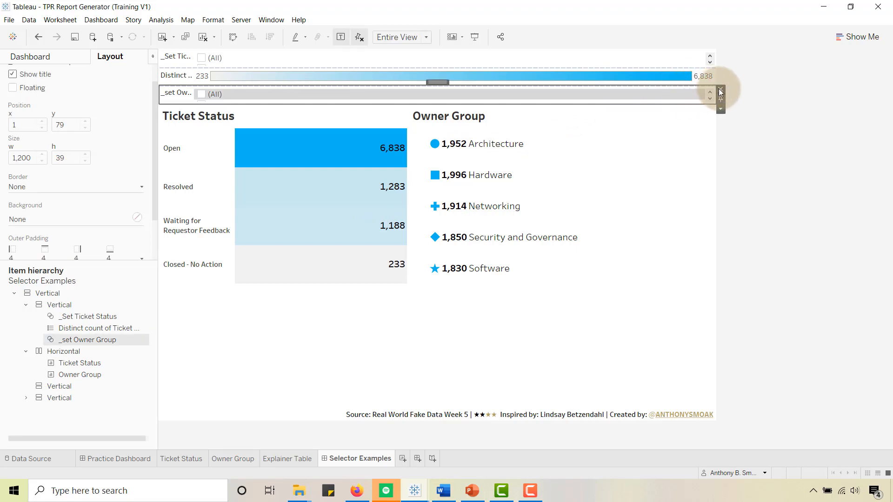
left_click(720, 93)
- Remove the Distinct count of Ticket Number legend and the _Set Ticket Status control from the dashboard
left_click(652, 90)
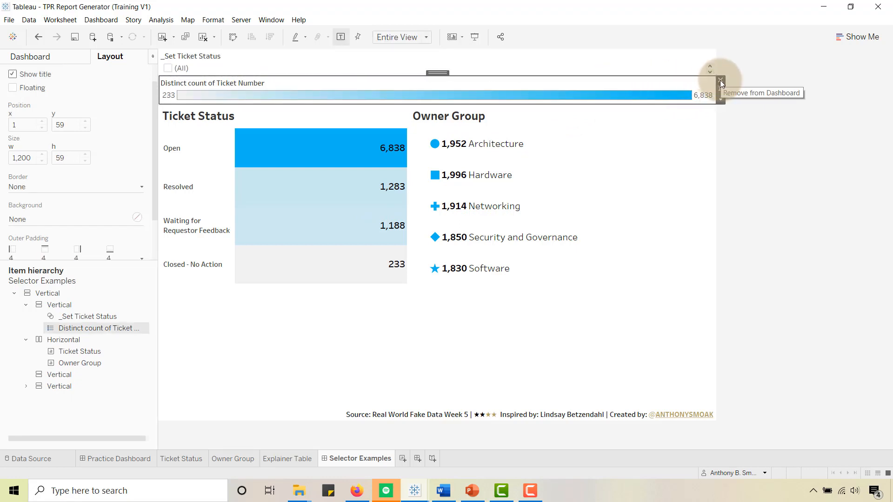
left_click(720, 80)
left_click(695, 80)
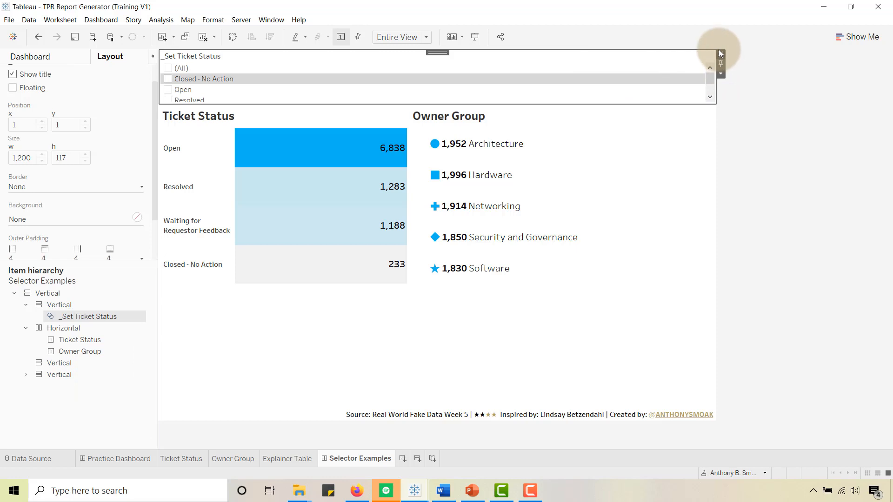
left_click(720, 51)
- Add a vertical container about 190 high above the two sheets and check its place in the item hierarchy
left_click(37, 57)
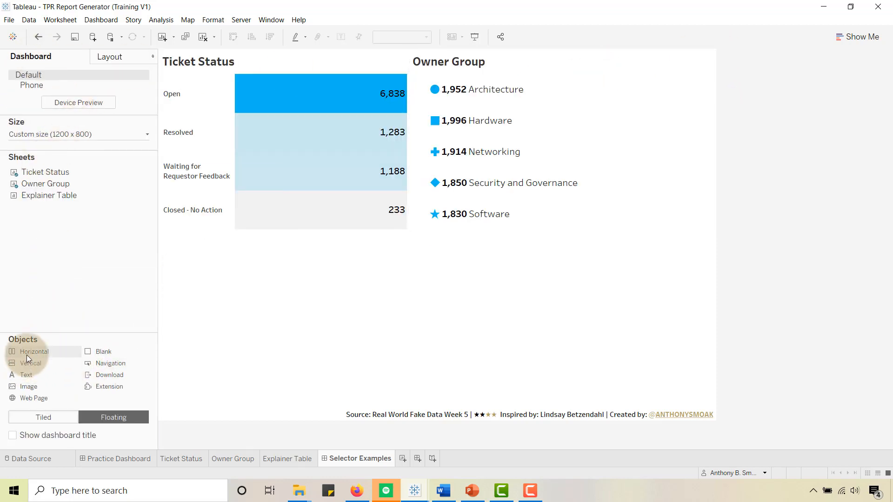
left_click_drag(177, 295, 306, 54)
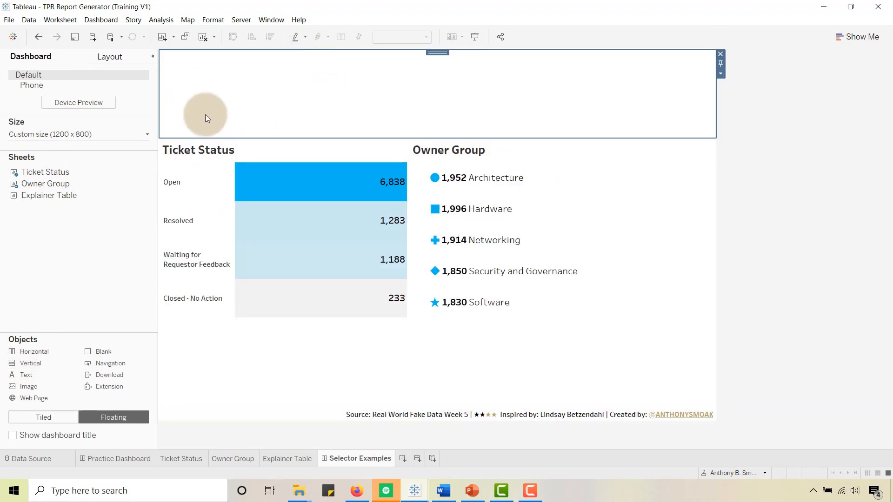
left_click(116, 57)
left_click(45, 305)
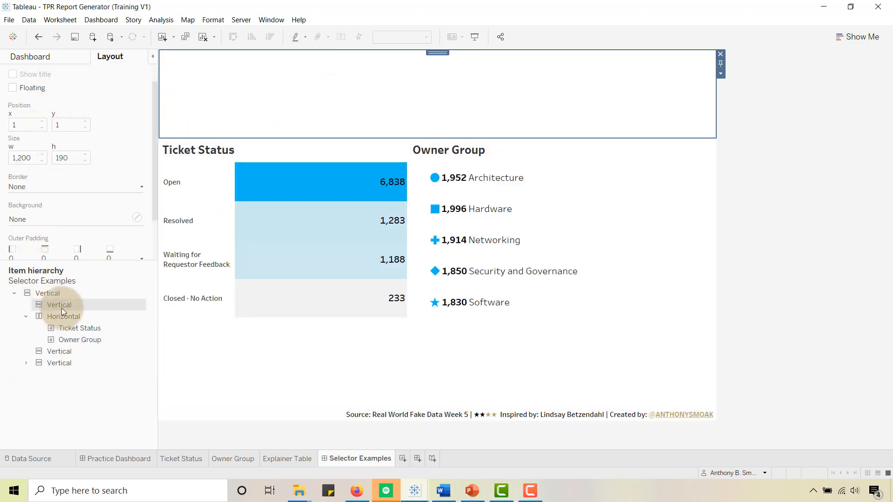
left_click(38, 294)
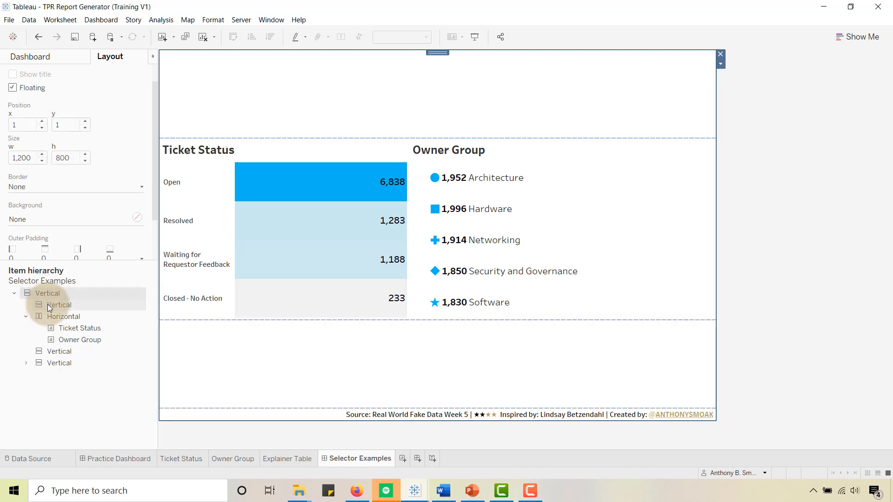
left_click(53, 305)
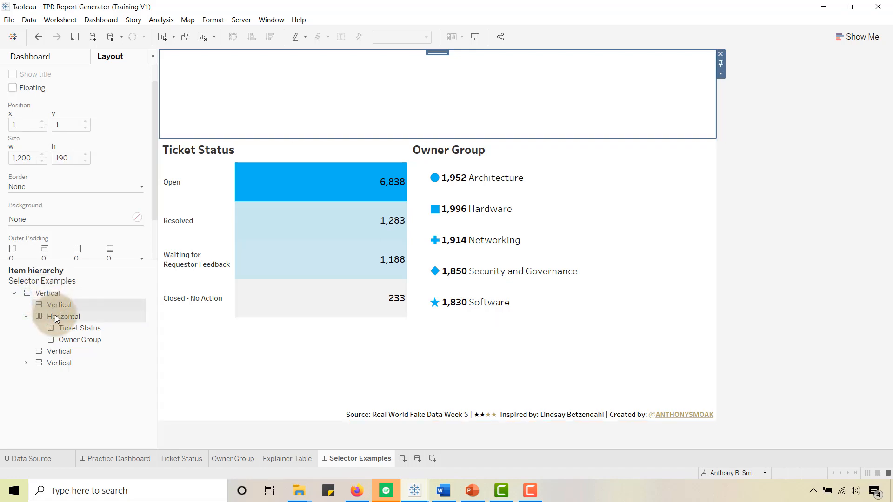
left_click(55, 316)
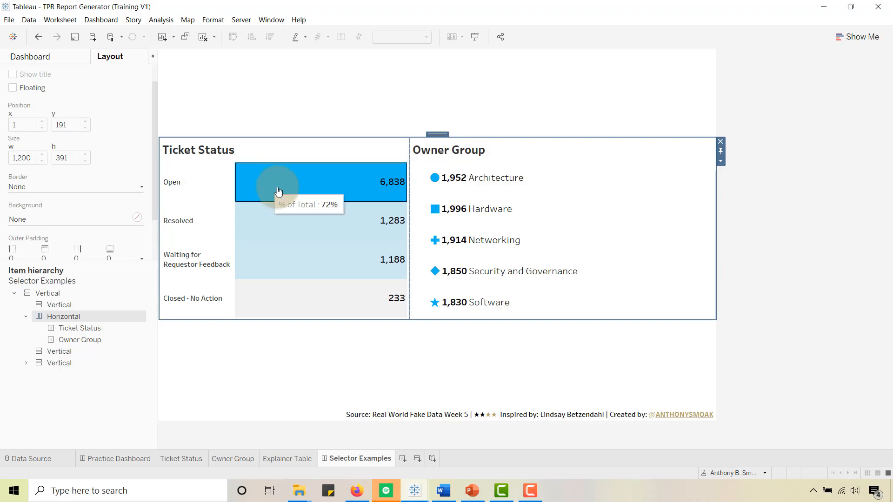
- Create a Change Set Values dashboard action named Set Action Ticket Status
key("alt+Tab")
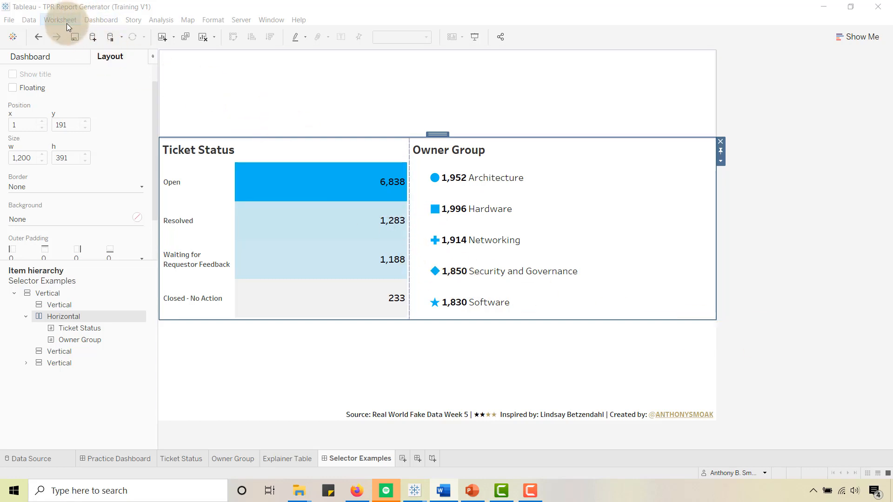
left_click(100, 21)
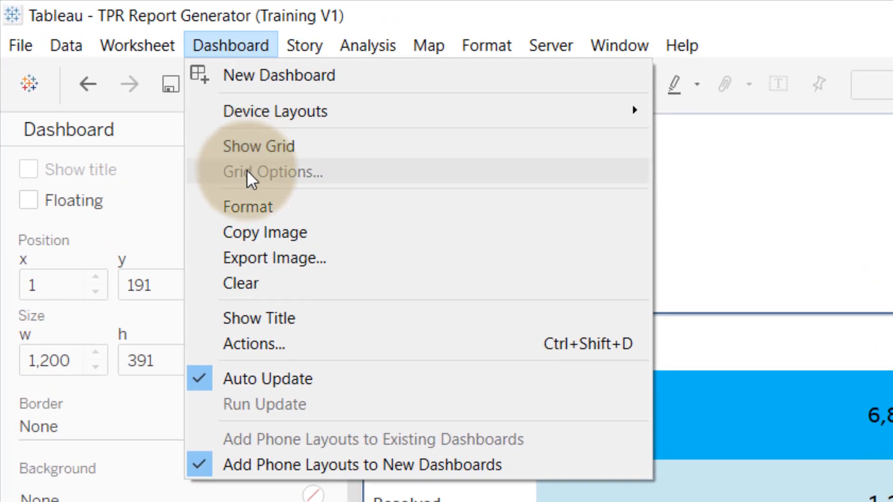
left_click(255, 343)
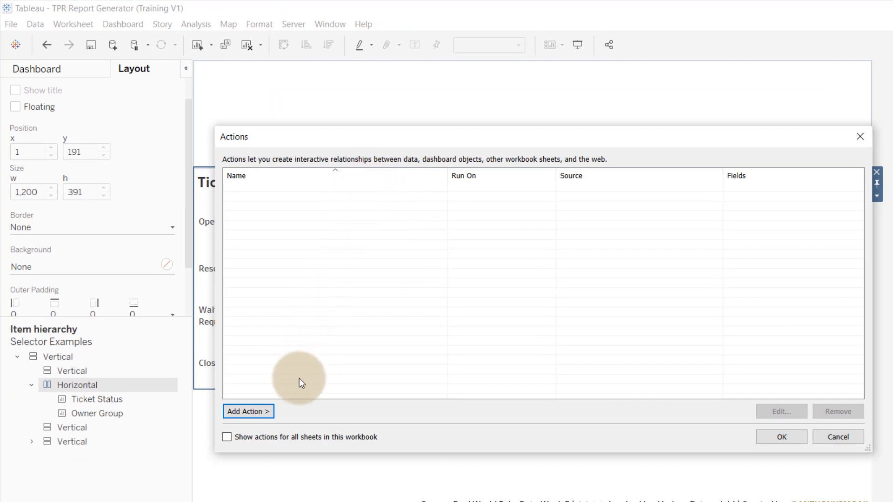
left_click(259, 413)
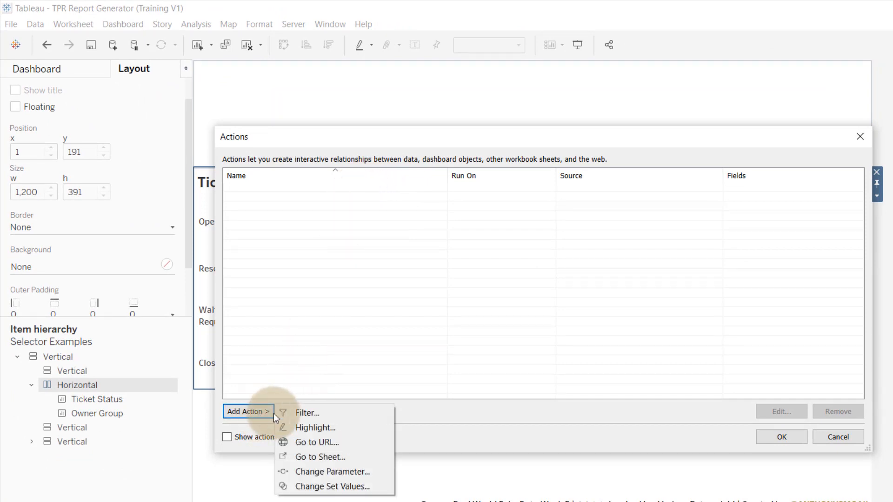
left_click(316, 487)
type("Se")
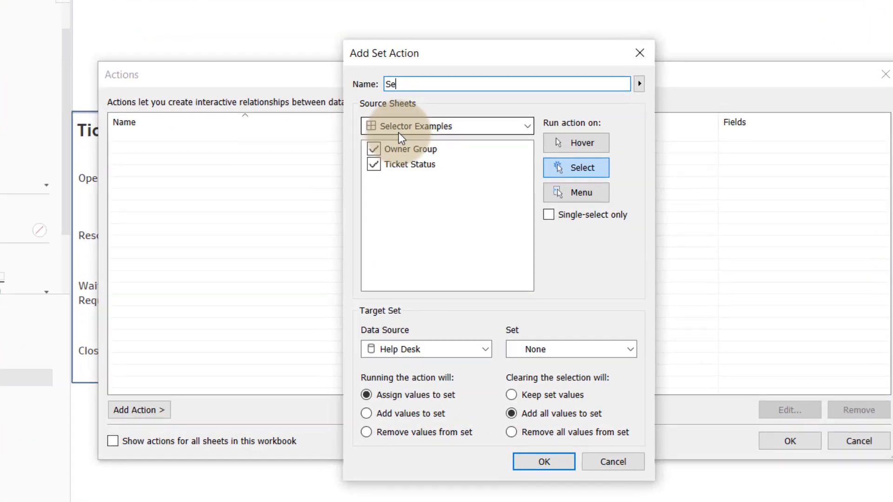
key("BackSpace")
key("BackSpace")
type("Set Action")
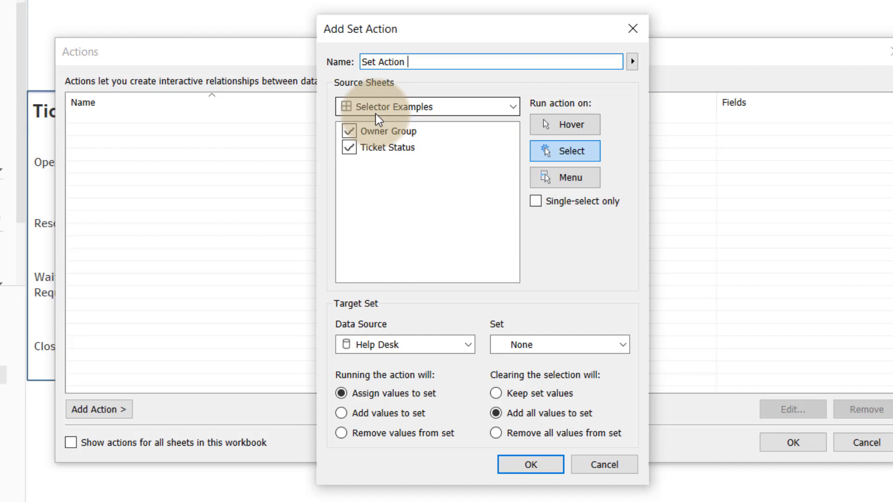
type(" Ticket Status")
- Limit the set action's source to Ticket Status, target _Set Ticket Status, and remove all values from the set when the selection clears
left_click(347, 134)
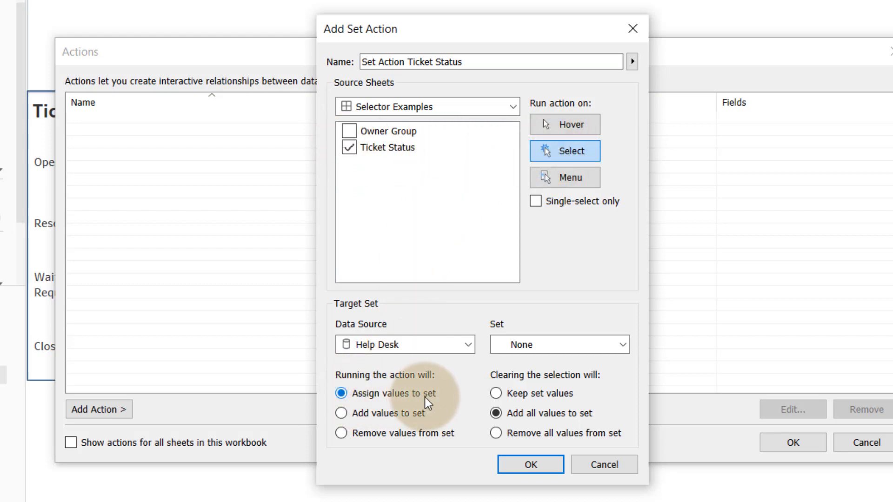
left_click(576, 347)
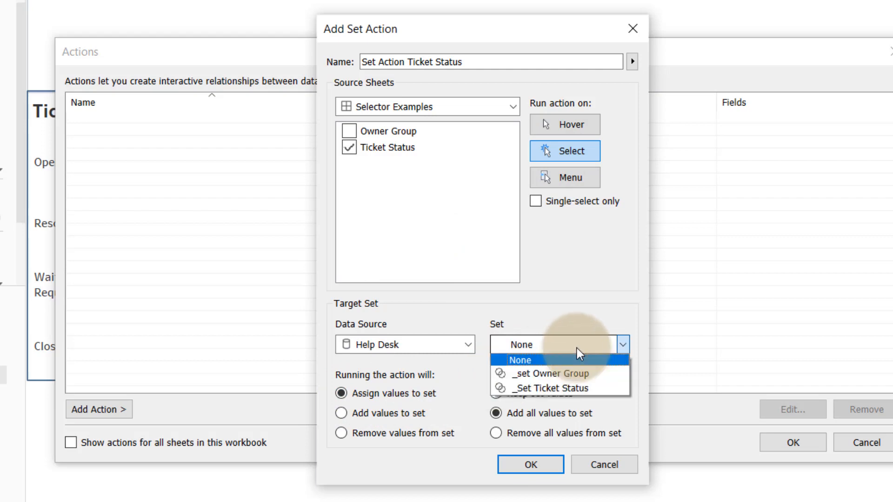
left_click(548, 389)
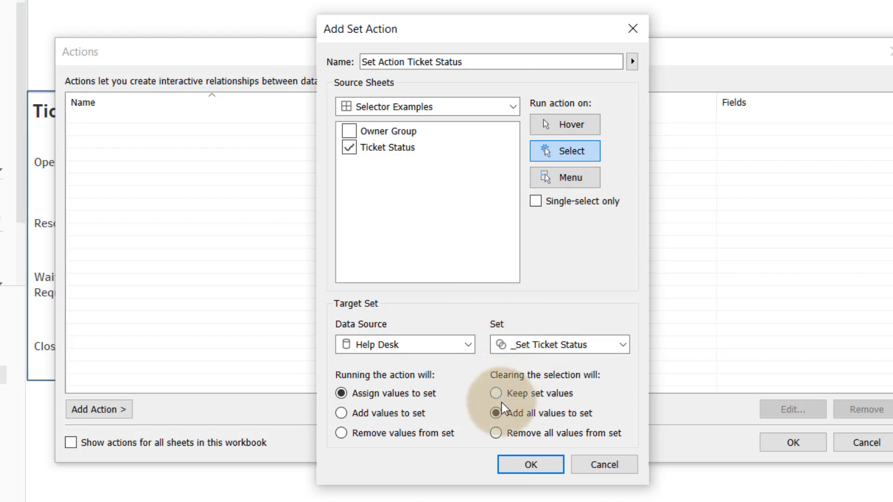
left_click(495, 433)
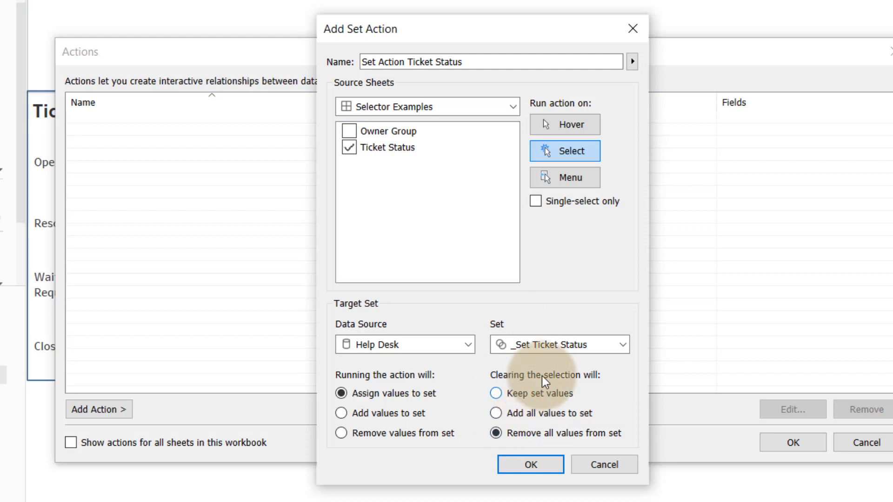
left_click(530, 465)
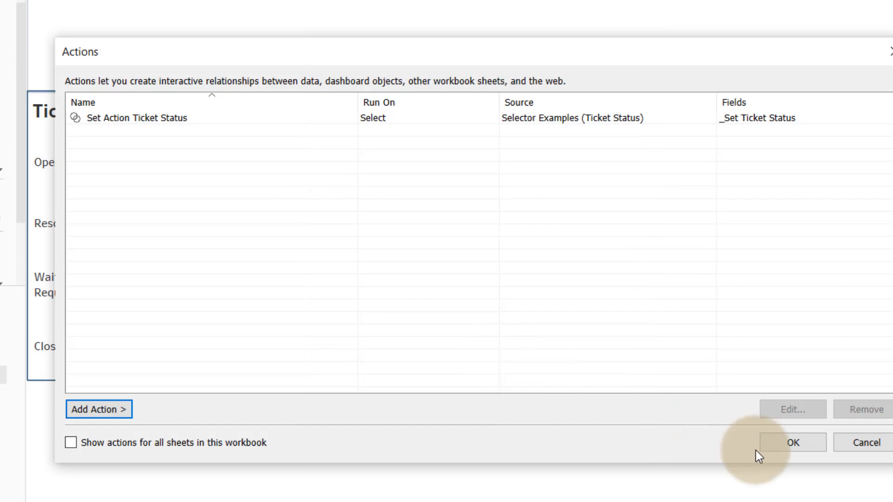
- Add a filter action named Filter Action Ticket Status
left_click(121, 411)
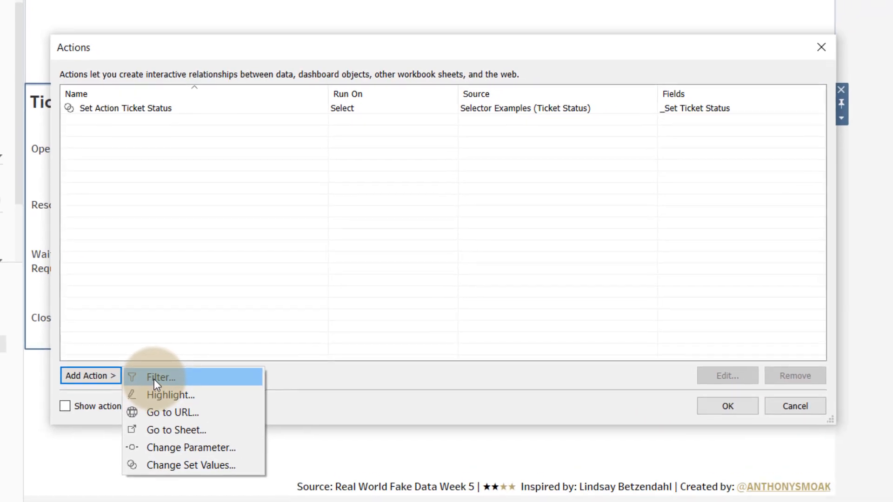
left_click(163, 409)
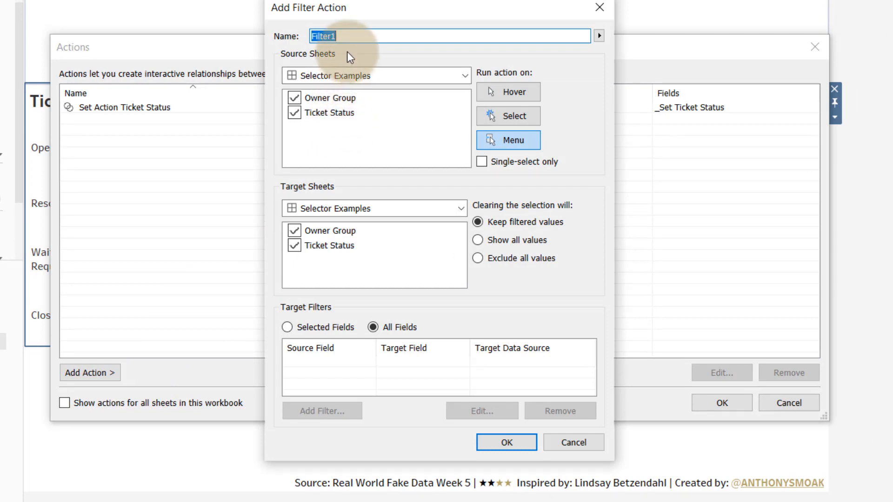
type("Filter Action Ticket Status")
- Run the filter action on Select, with only Ticket Status as source sheet and only Owner Group as target sheet
left_click(499, 114)
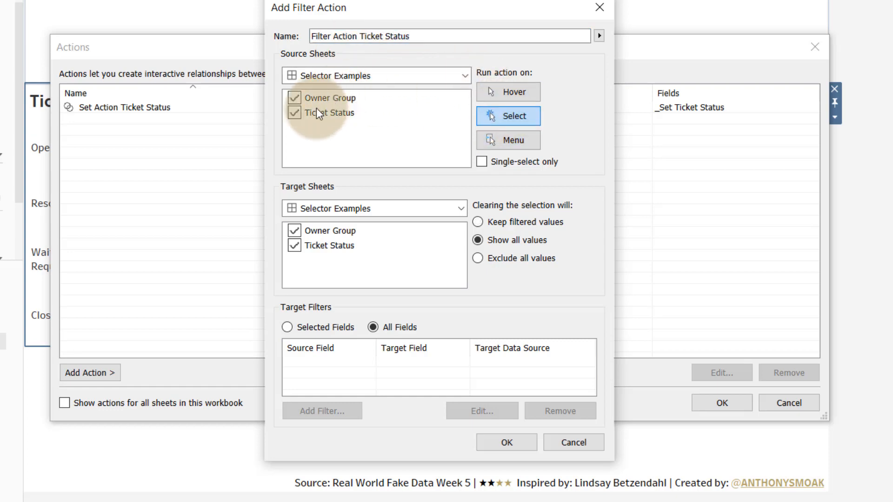
left_click(294, 97)
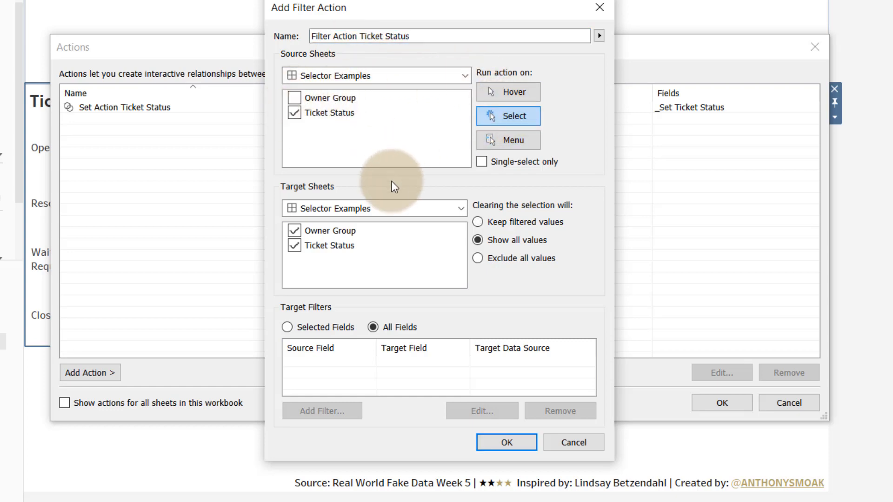
left_click(294, 245)
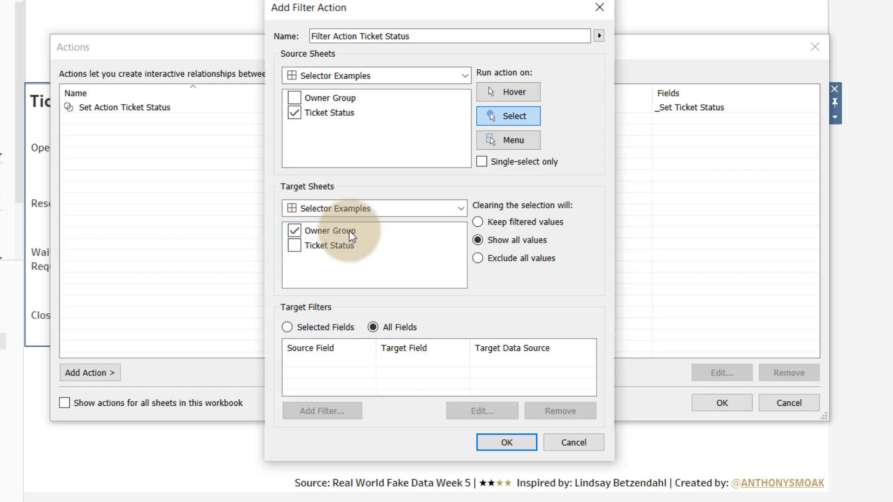
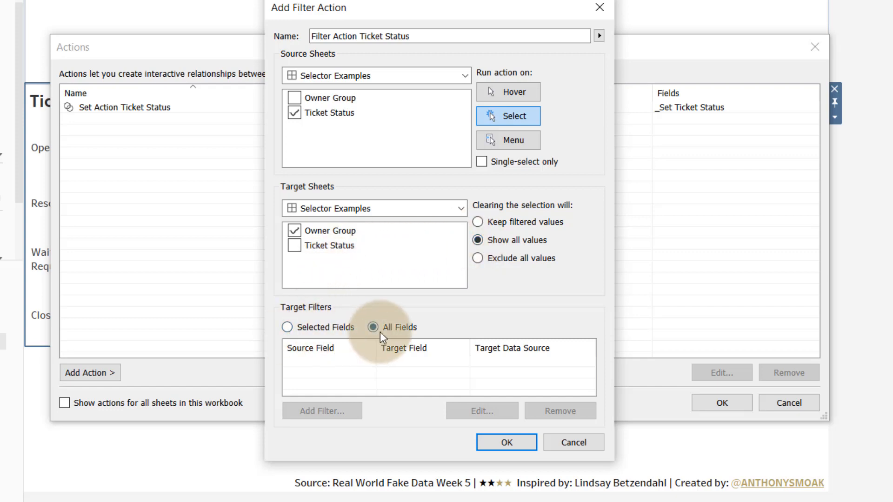
- Save the Ticket Status filter action and apply the dashboard's action list
left_click(505, 443)
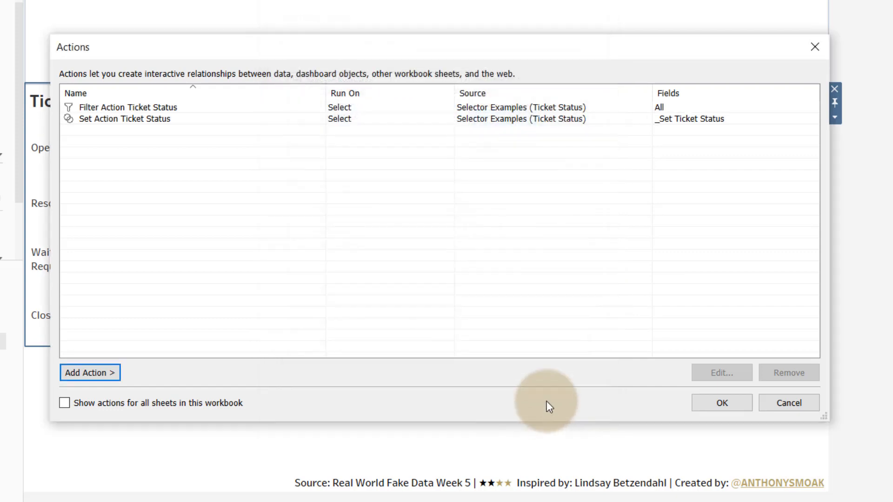
left_click(720, 403)
- Test the Ticket Status actions by selecting Open, Resolved, Waiting for Requestor Feedback and Closed - No Action in turn
left_click(59, 146)
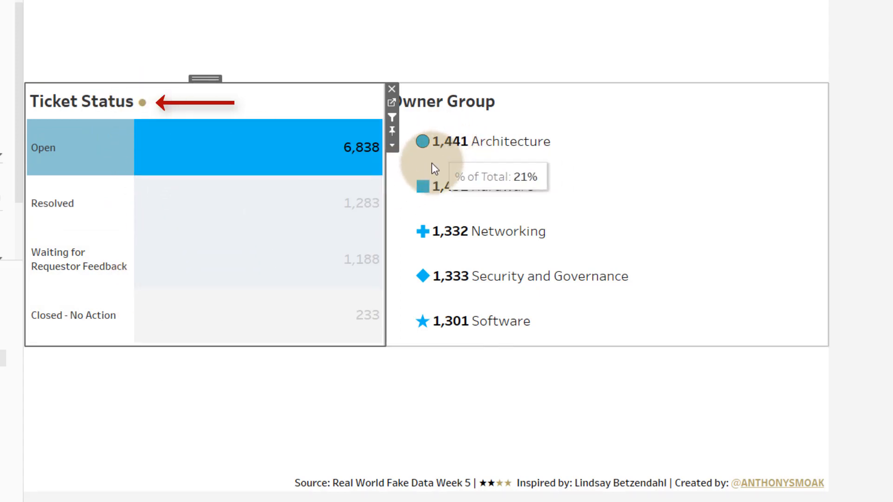
left_click(77, 205)
left_click(65, 262)
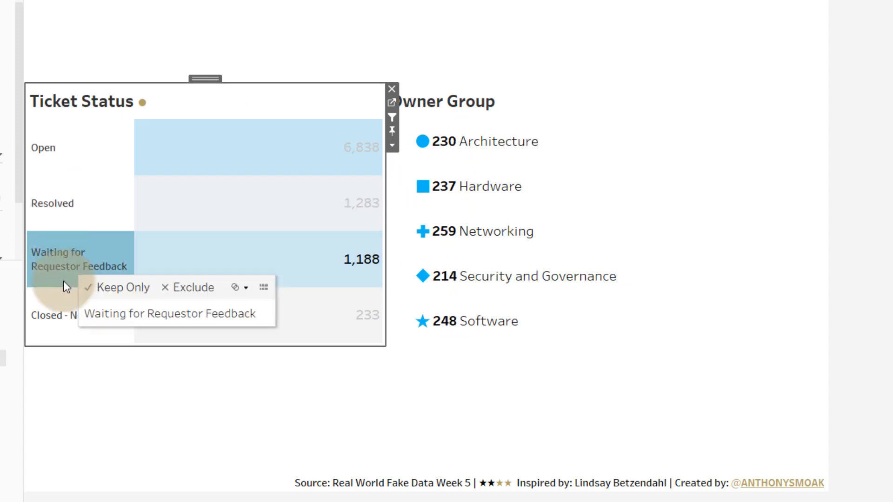
left_click(64, 309)
left_click(69, 151)
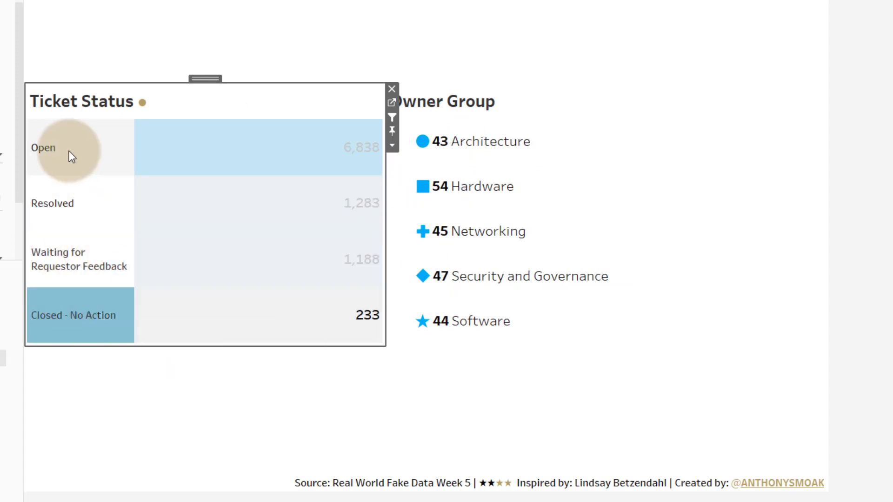
left_click(63, 200)
left_click(65, 263)
left_click(62, 306)
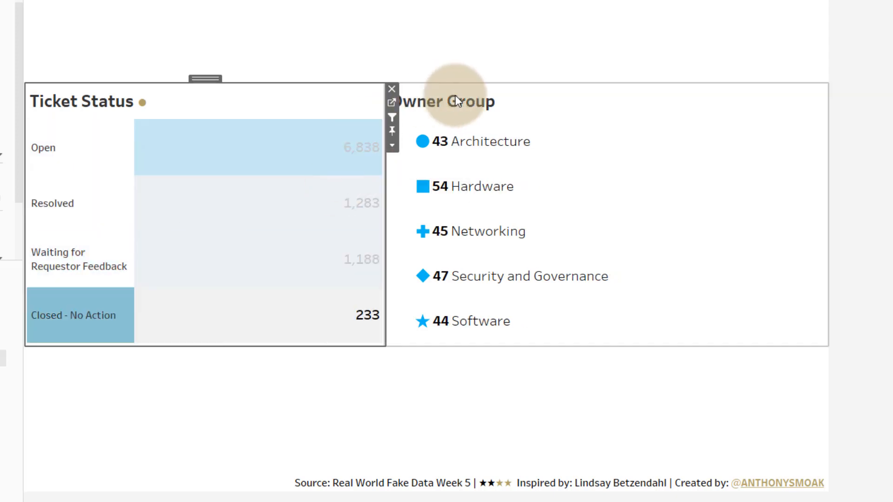
- Widen the Ticket Status sheet slightly by shifting its border with Owner Group
left_click_drag(389, 229, 395, 229)
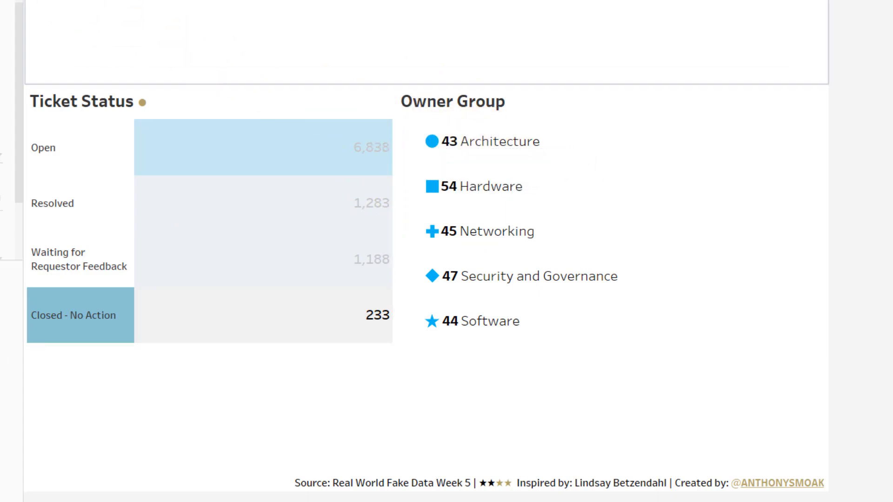
- Add a Change Set Values dashboard action named Set Action Owner Group
left_click(105, 19)
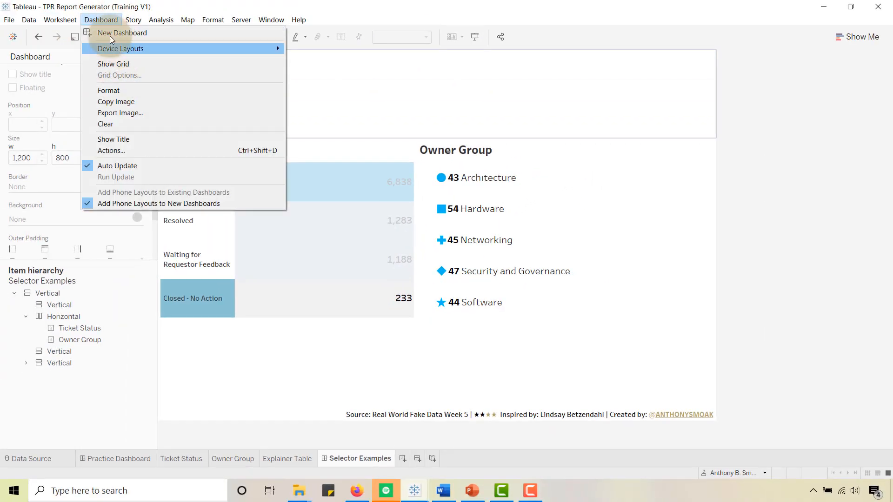
left_click(113, 149)
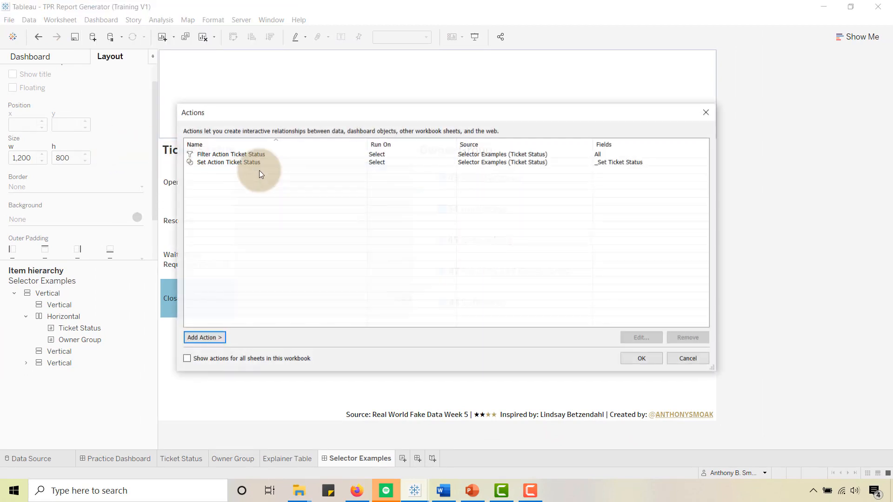
left_click(212, 340)
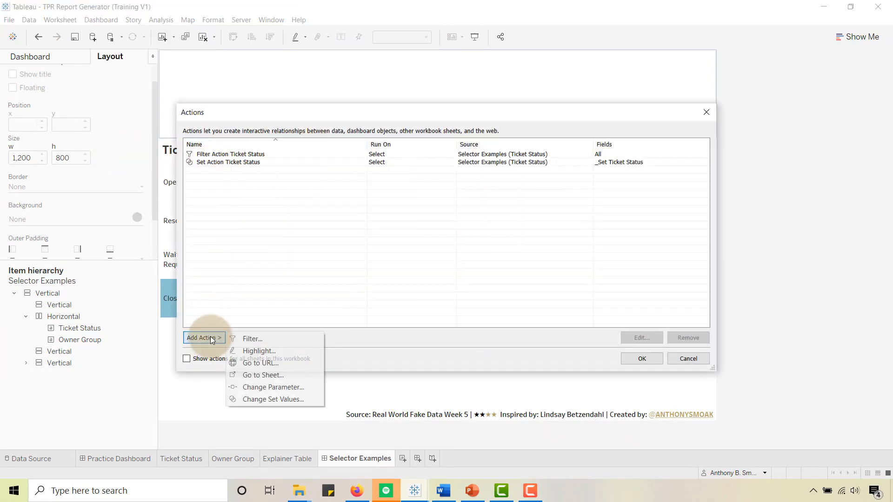
left_click(262, 399)
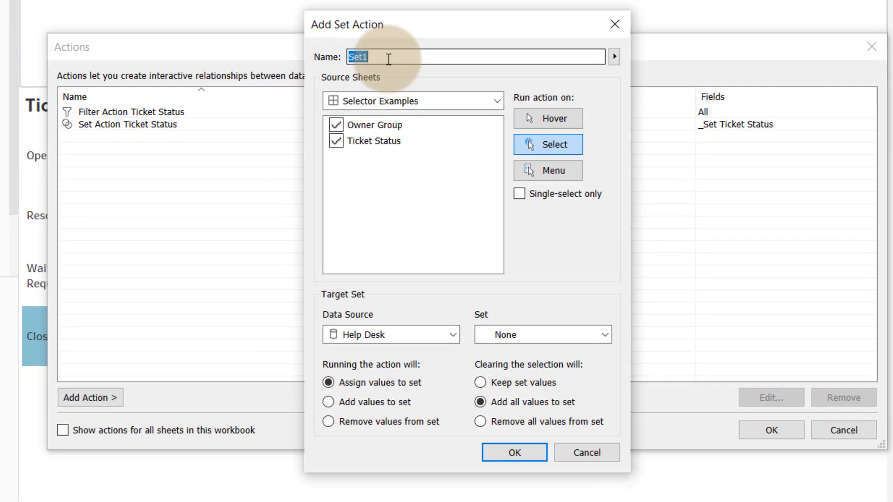
type("Set Action Owner")
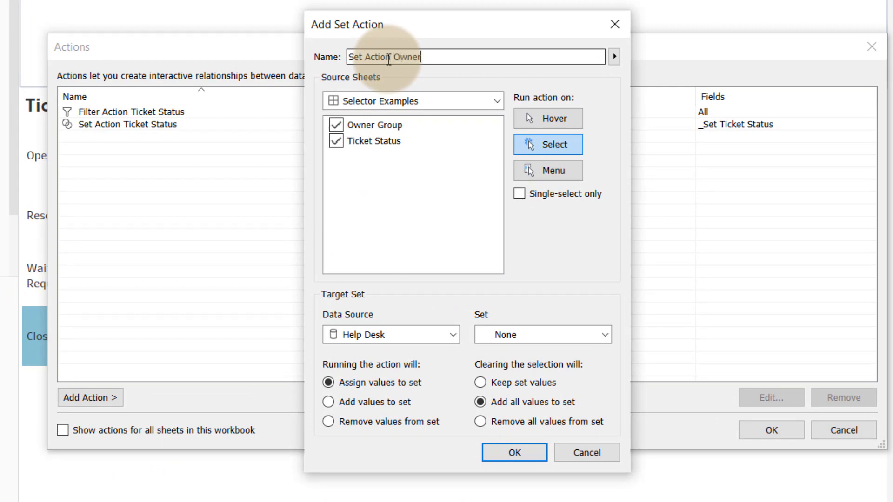
type(" Group")
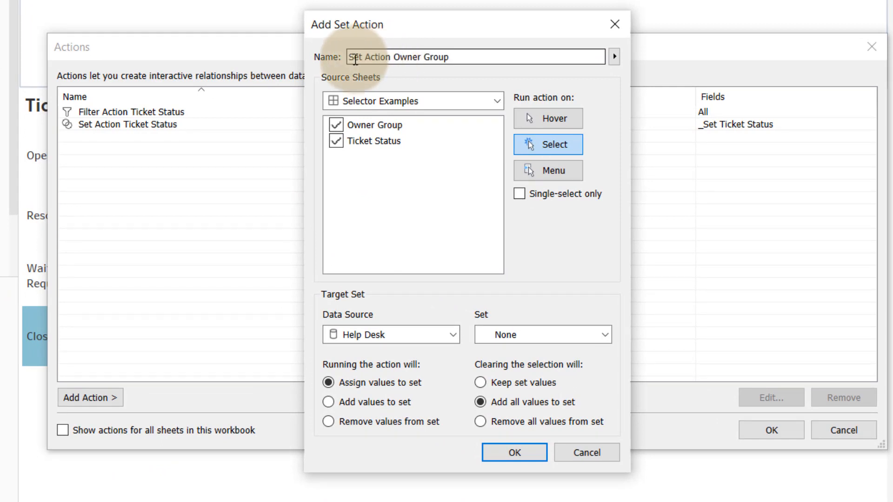
- Limit the set action's source to Owner Group, target _set Owner Group, and remove all values from the set when the selection clears
left_click(336, 141)
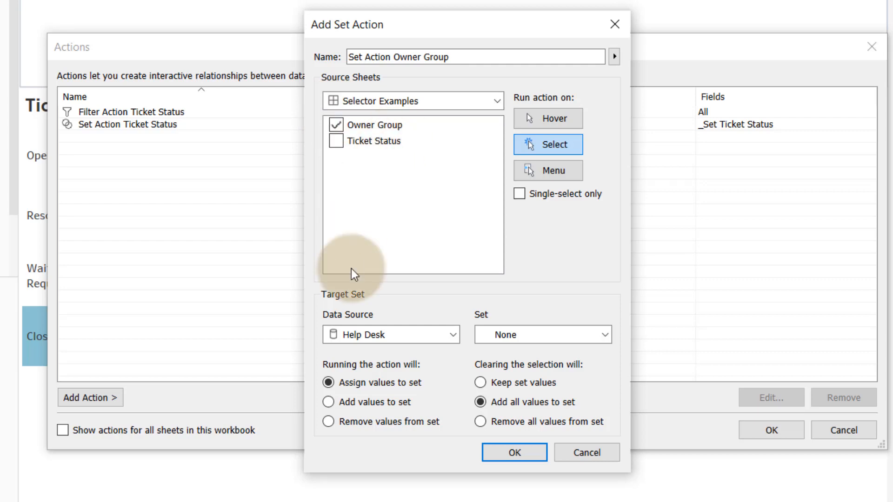
left_click(558, 335)
left_click(537, 366)
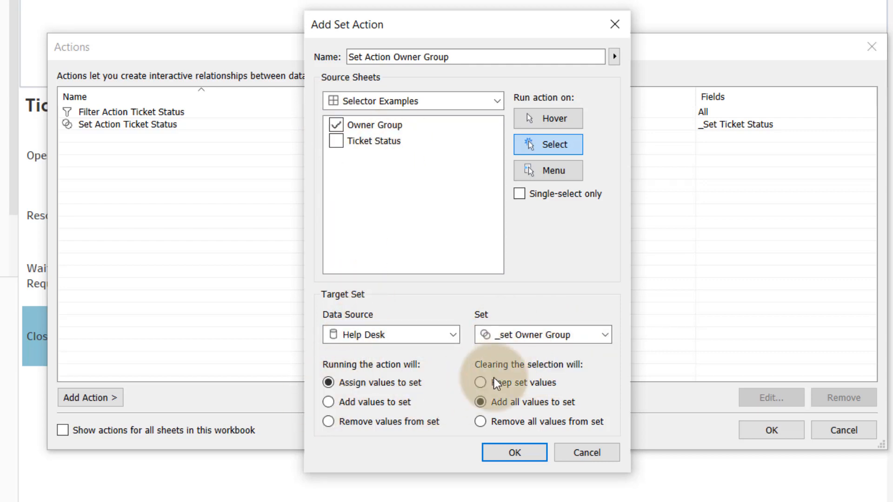
left_click(480, 421)
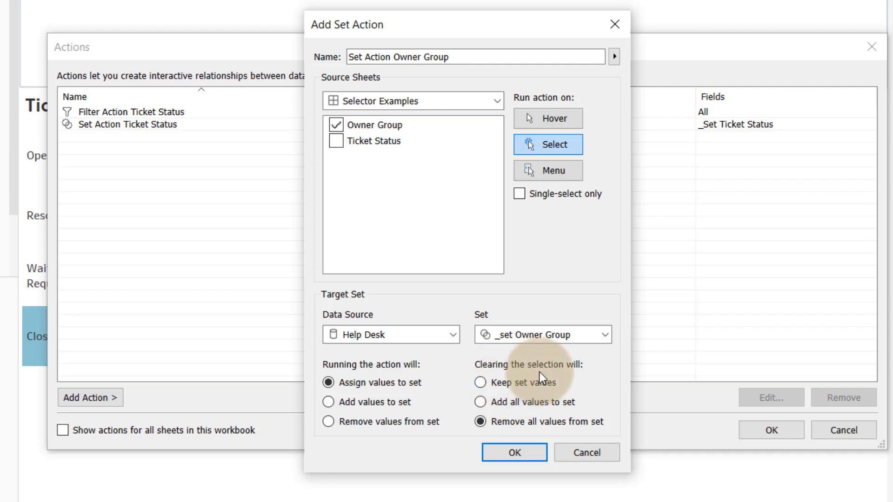
left_click(501, 454)
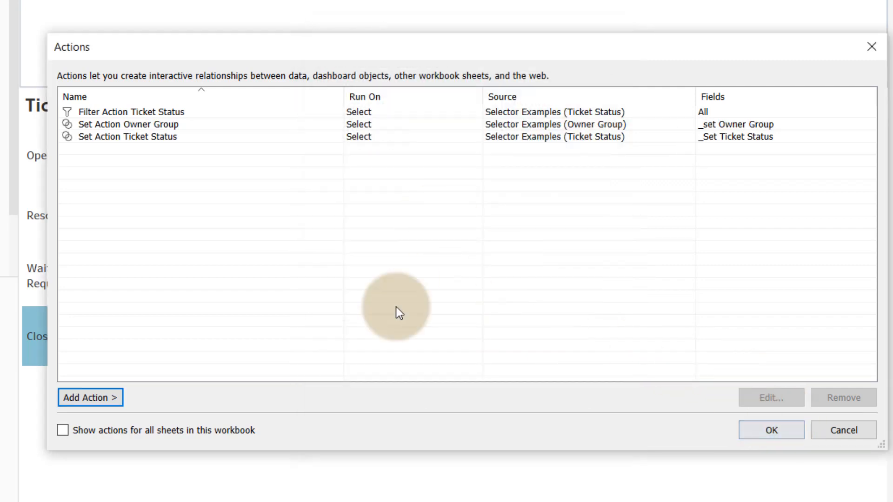
- Add a filter action run on Select from Owner Group to Ticket Status only, showing all values when the selection clears
left_click(94, 397)
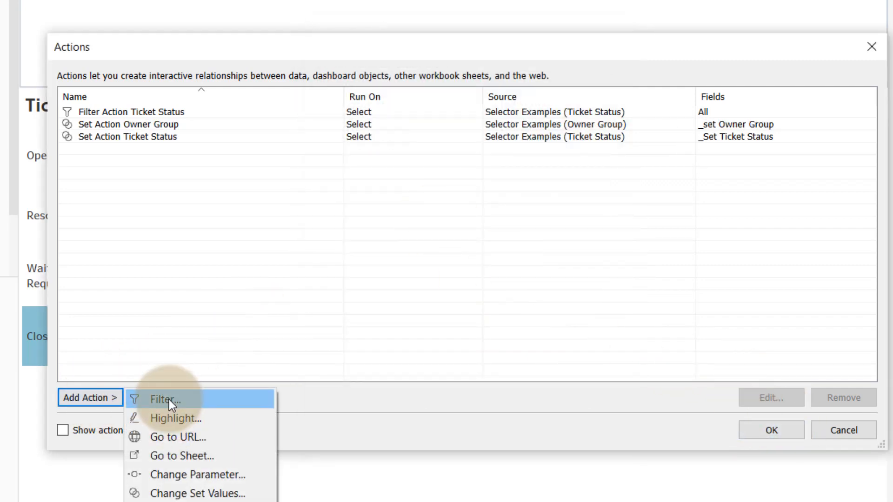
left_click(168, 400)
left_click(310, 118)
left_click(575, 124)
left_click(509, 255)
left_click(312, 246)
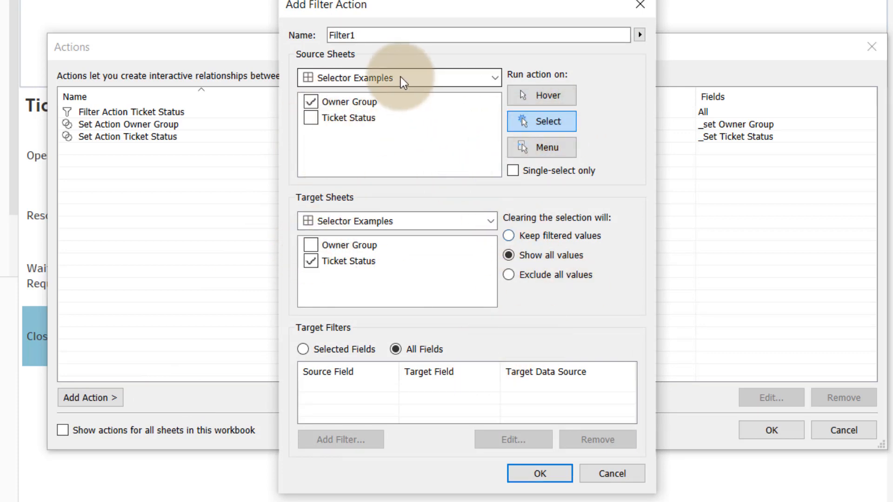
- Name the new filter action Filter Action Owner Group and apply the dashboard's actions
left_click(363, 37)
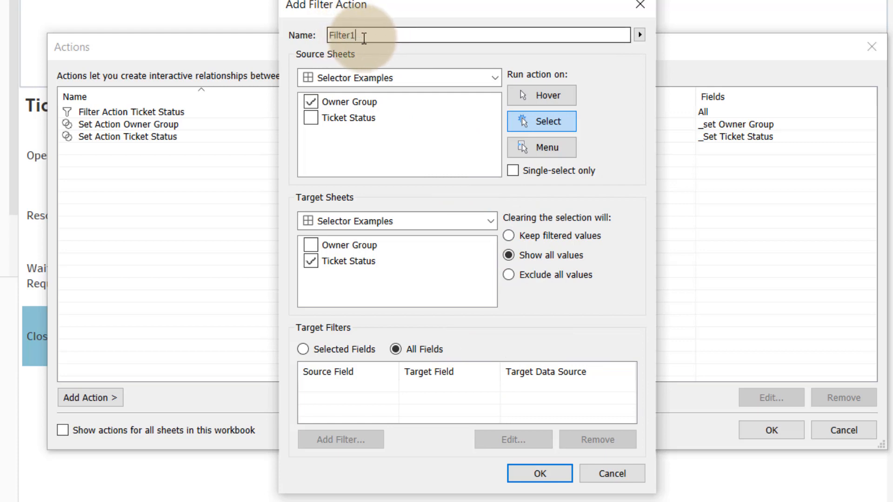
type("Owner Group")
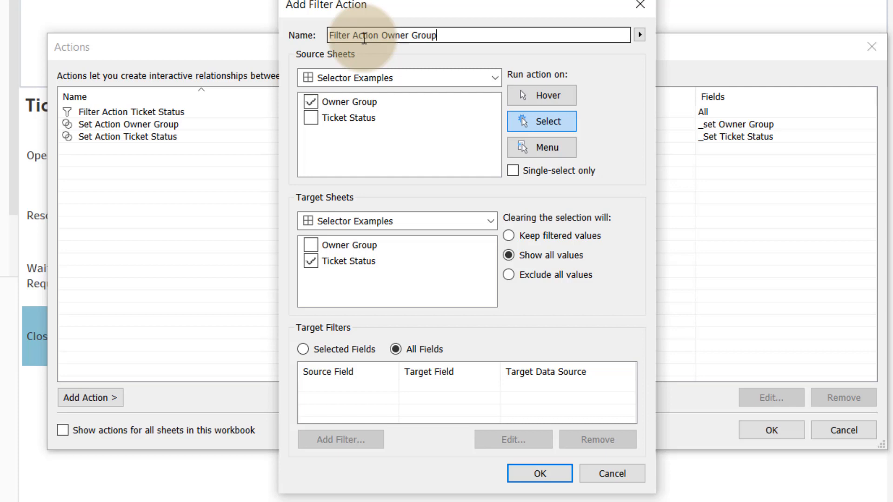
left_click(553, 474)
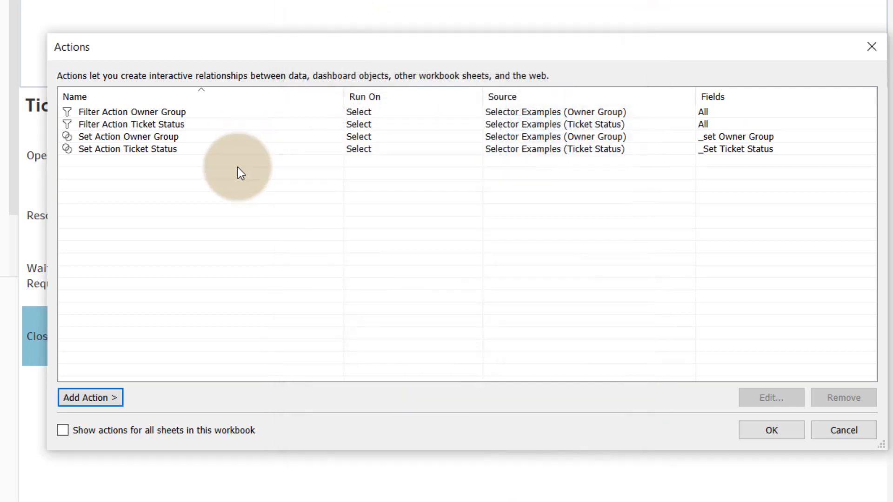
left_click(770, 430)
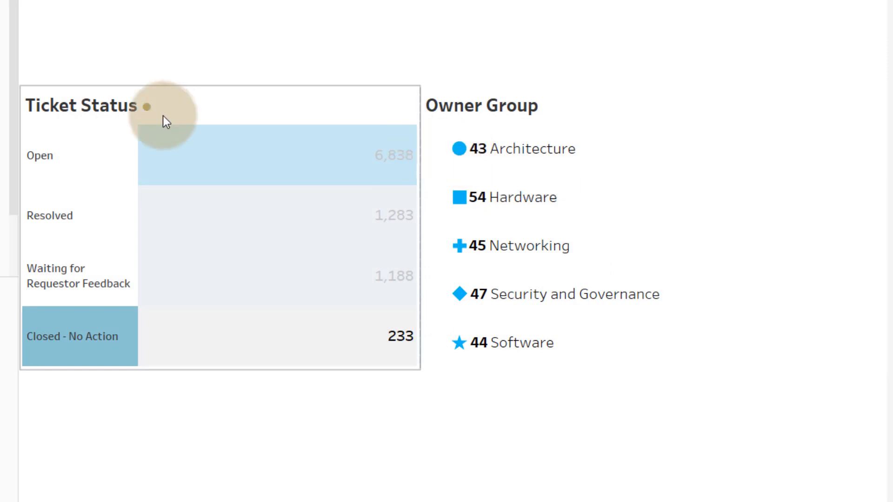
- Clear the Ticket Status selection and test the Owner Group actions by selecting each group from Architecture to Software
left_click(70, 336)
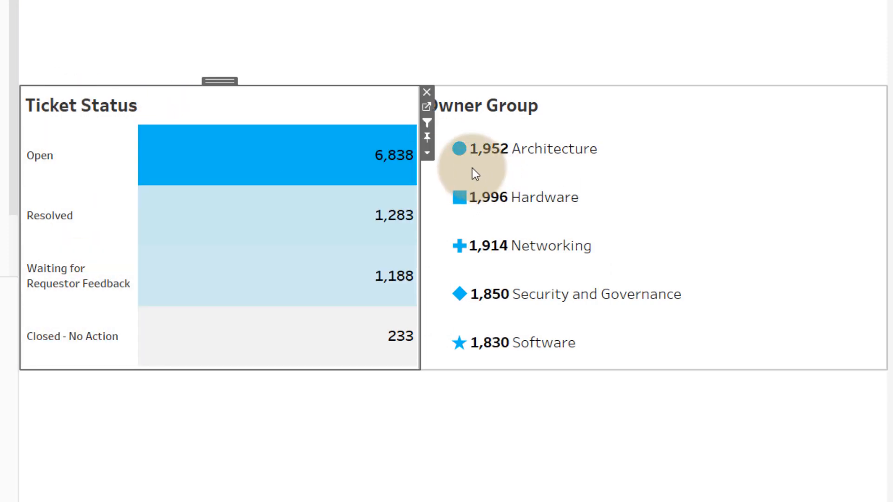
left_click(460, 154)
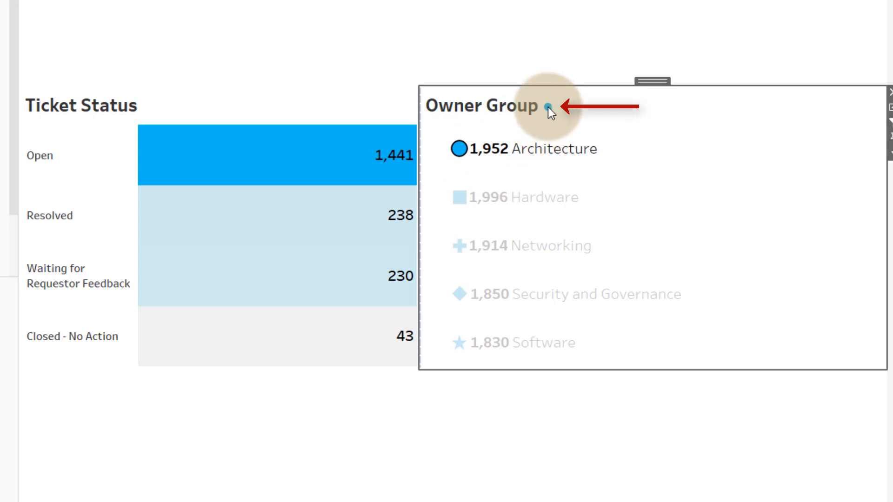
left_click(464, 205)
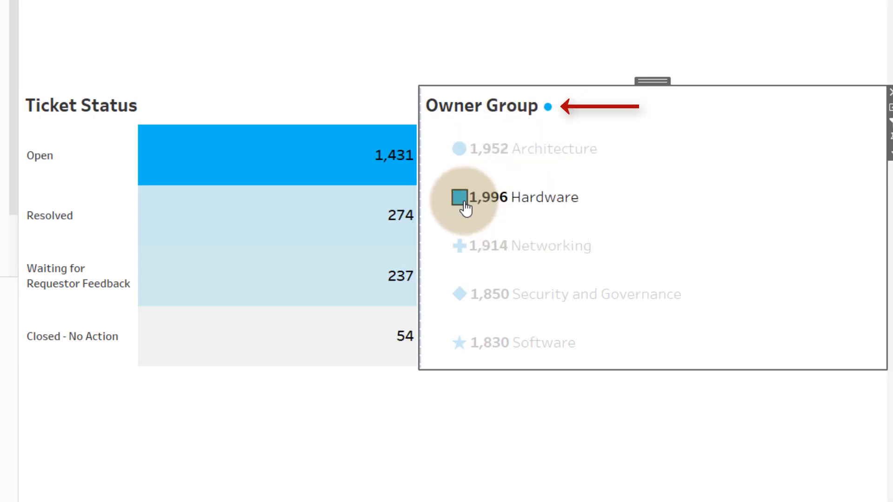
left_click(465, 255)
left_click(460, 298)
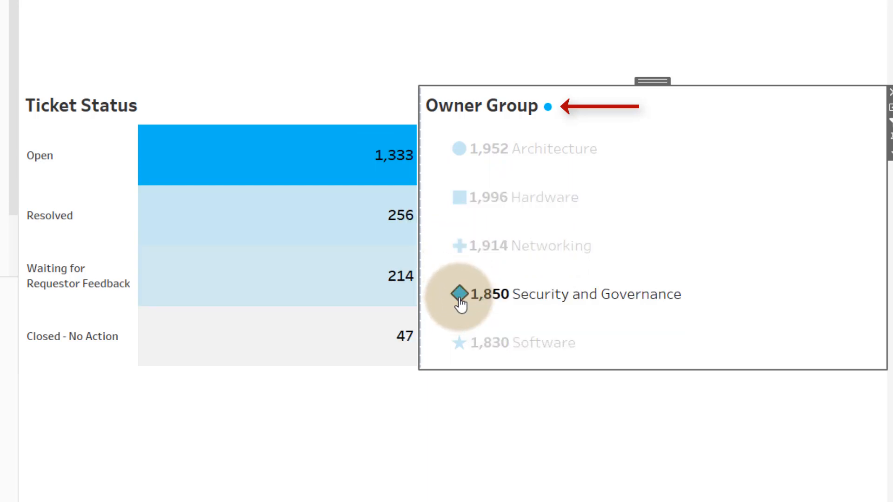
left_click(458, 354)
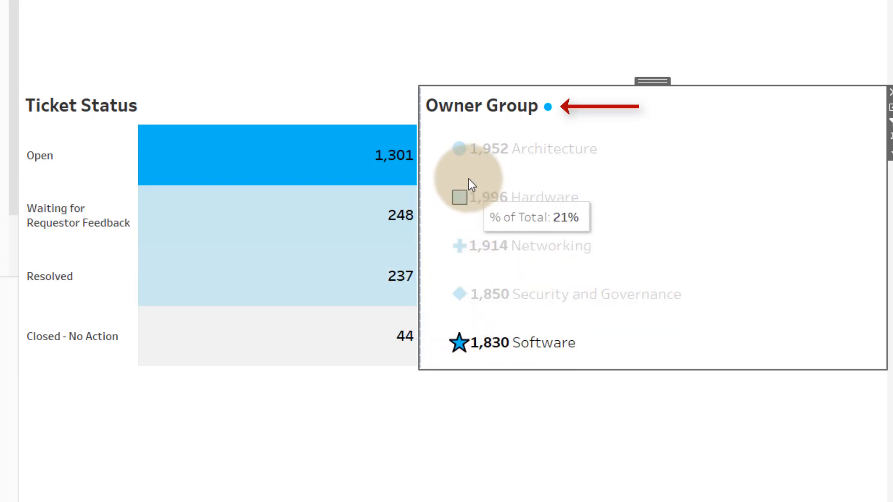
left_click(460, 152)
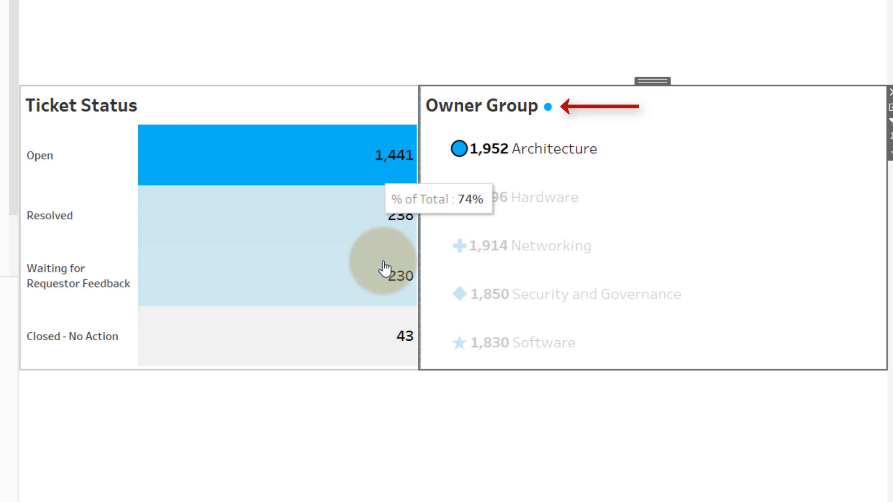
left_click(460, 156)
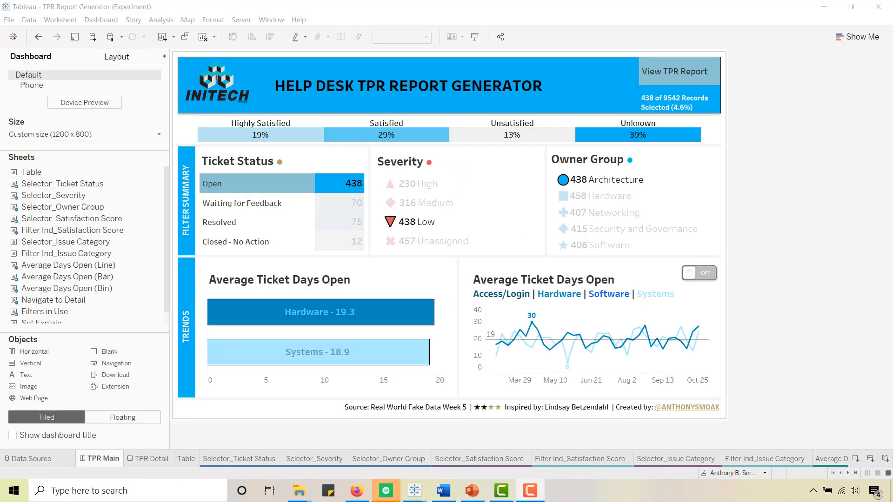
- On the TPR Main dashboard of the Experiment workbook, clear the Low severity and Architecture owner group selections
left_click(391, 225)
left_click(390, 225)
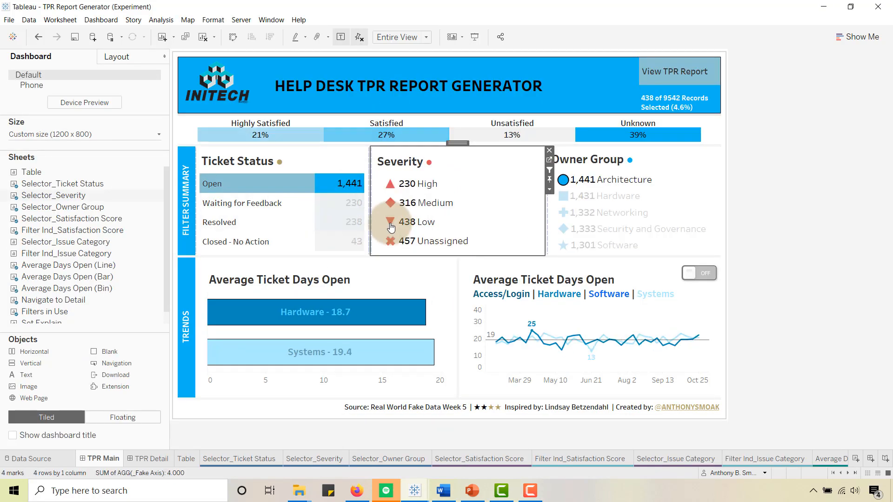
left_click(563, 183)
left_click(562, 183)
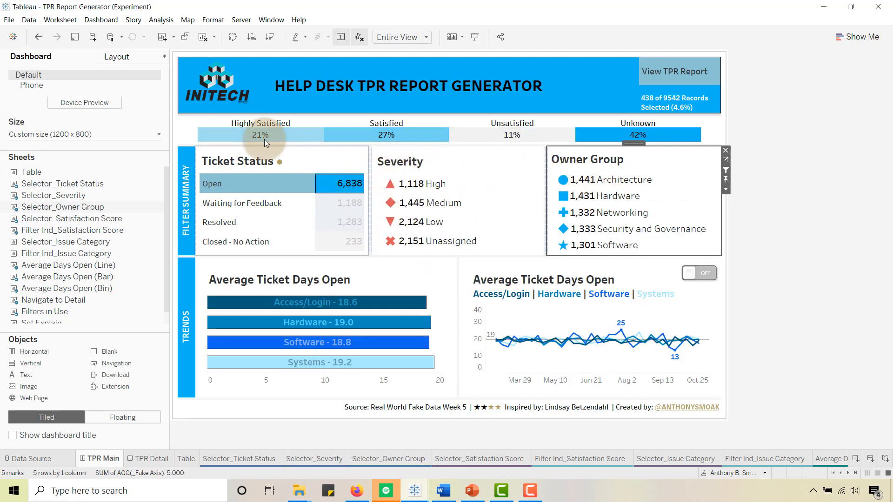
- Check the Owner Group sheet's layout settings, and go from the dashboard's Severity view to the Selector_Severity sheet
left_click(127, 59)
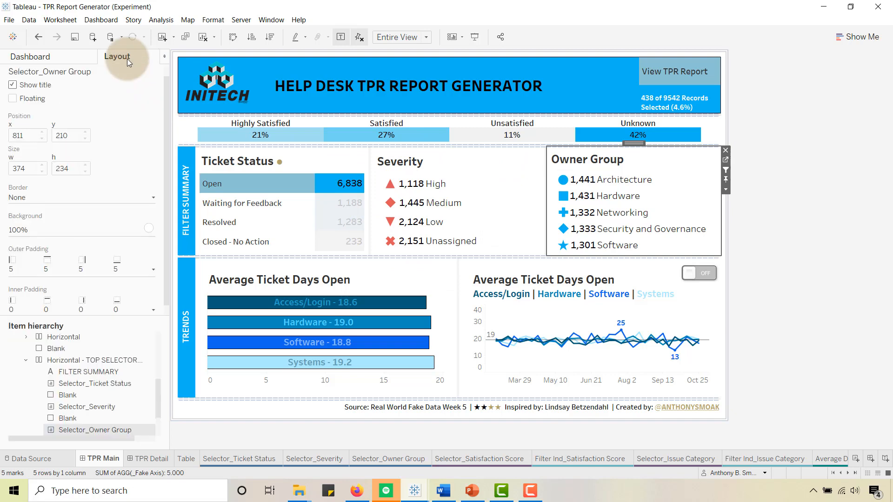
left_click(73, 60)
left_click(512, 163)
left_click(549, 160)
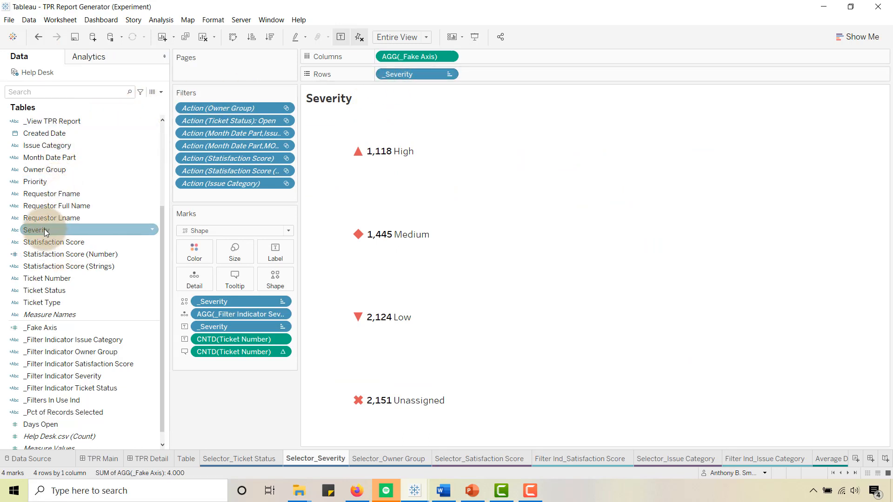
- Open the _Severity calculated field for editing and examine how its formula trims the Severity values
scroll(44, 229, "up", 4)
right_click(54, 220)
left_click(75, 281)
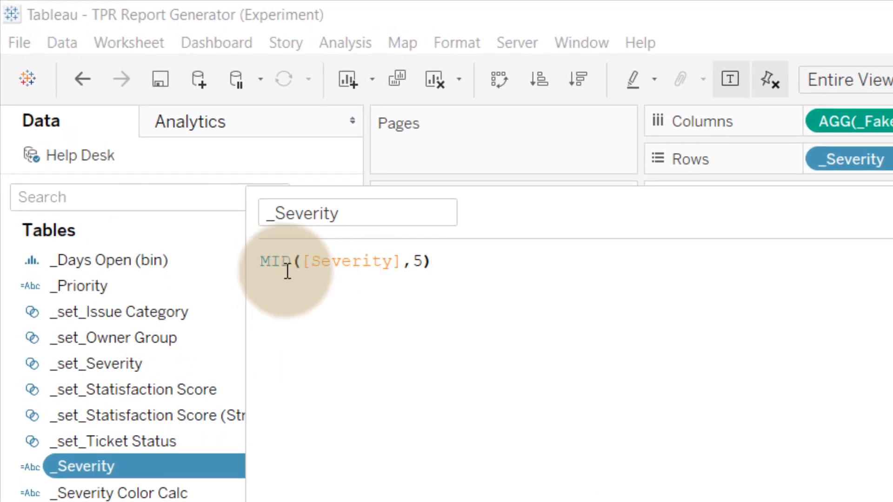
left_click(413, 272)
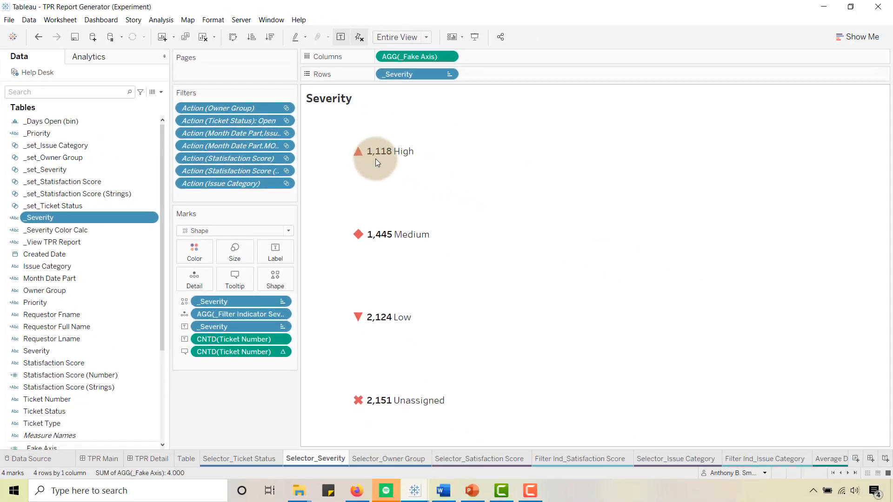
- Return to the TPR Main dashboard and go from the filter indicator beside the satisfaction bar to the Filter Ind_Satisfaction Score sheet
mouse_move(392, 158)
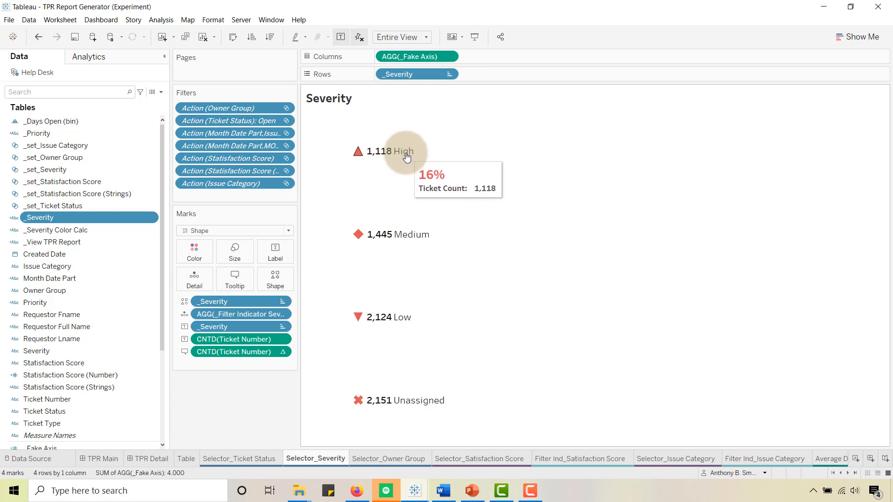
mouse_move(412, 233)
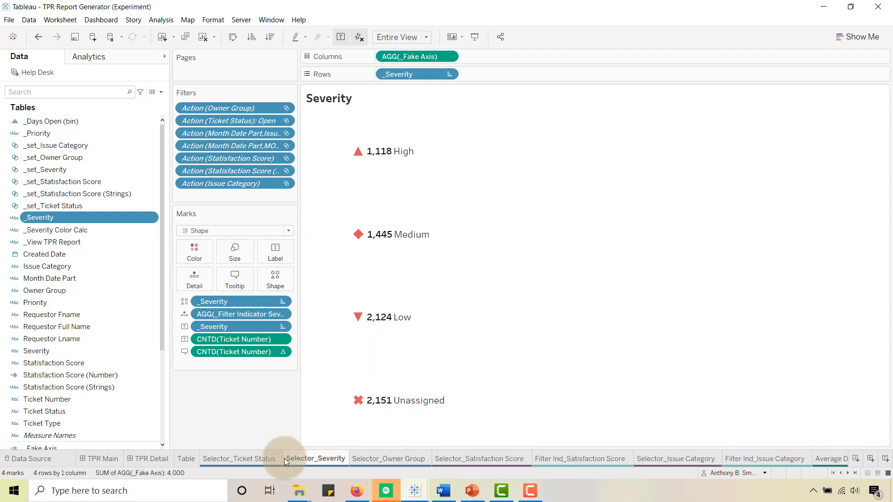
left_click(105, 461)
mouse_move(464, 209)
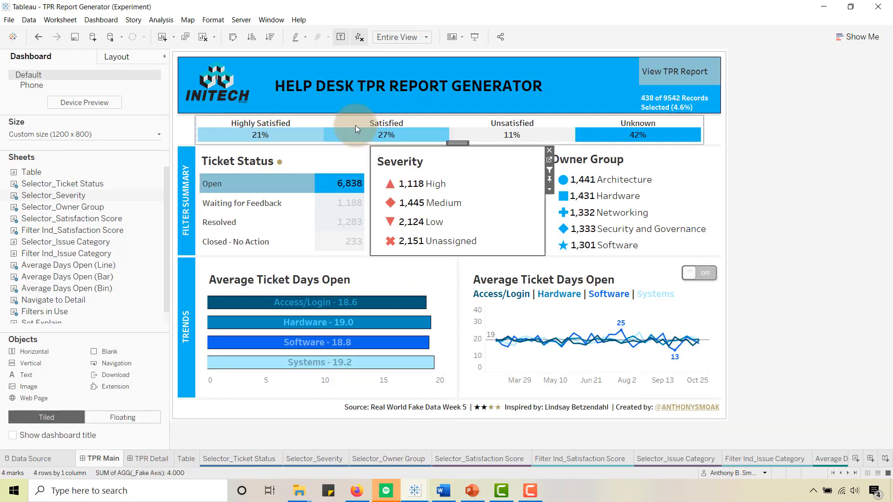
mouse_move(622, 133)
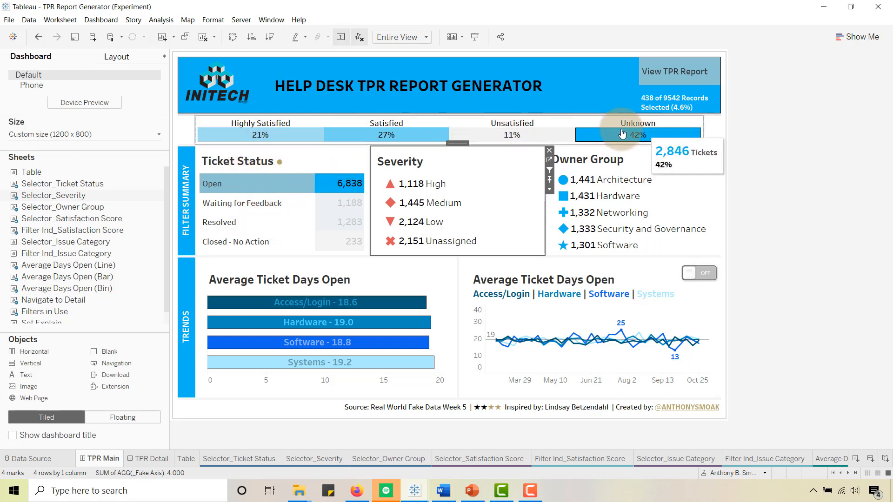
left_click(193, 143)
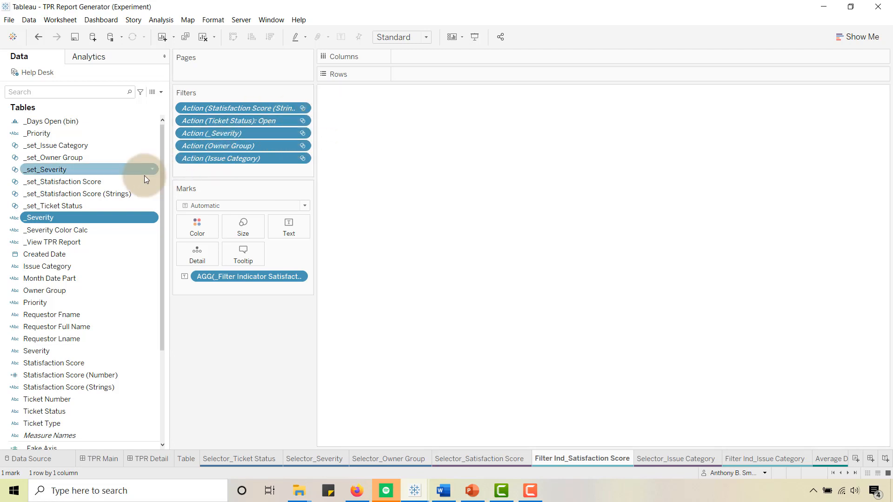
- Show the _set_Statisfaction Score filter and the _set_Statisfaction Score (Strings) set control, leaving only Satisfied selected in the set control
right_click(65, 181)
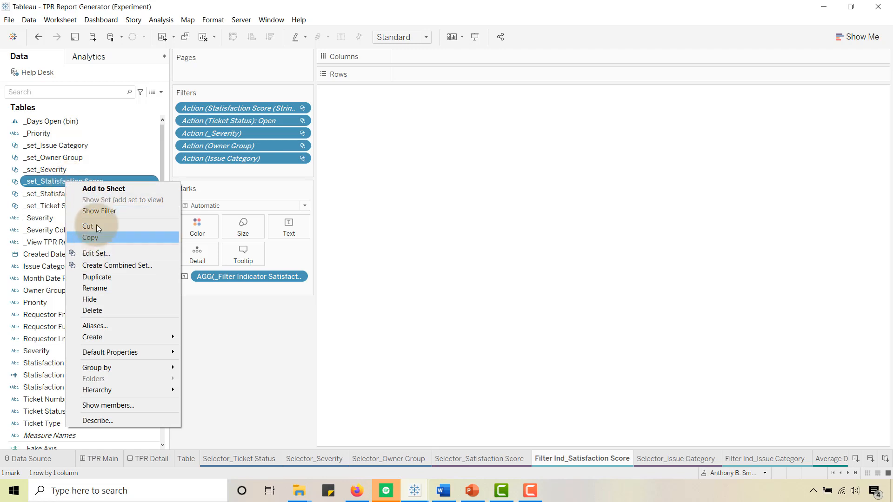
left_click(96, 212)
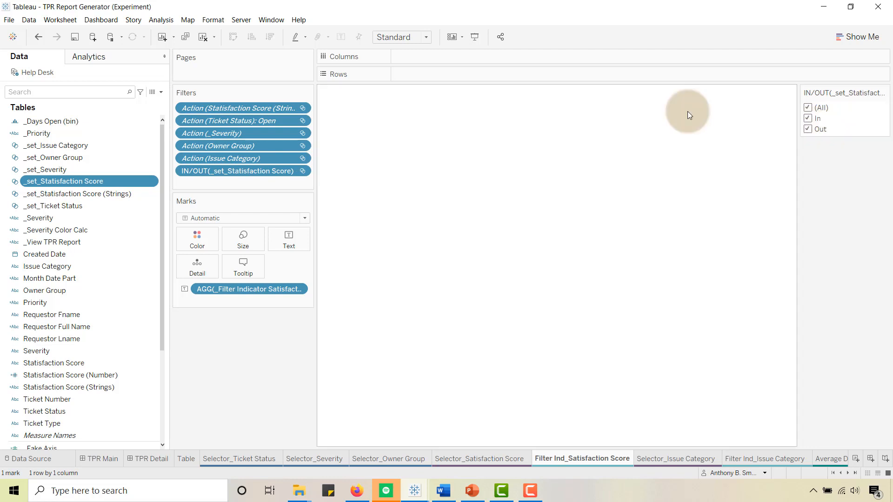
right_click(63, 194)
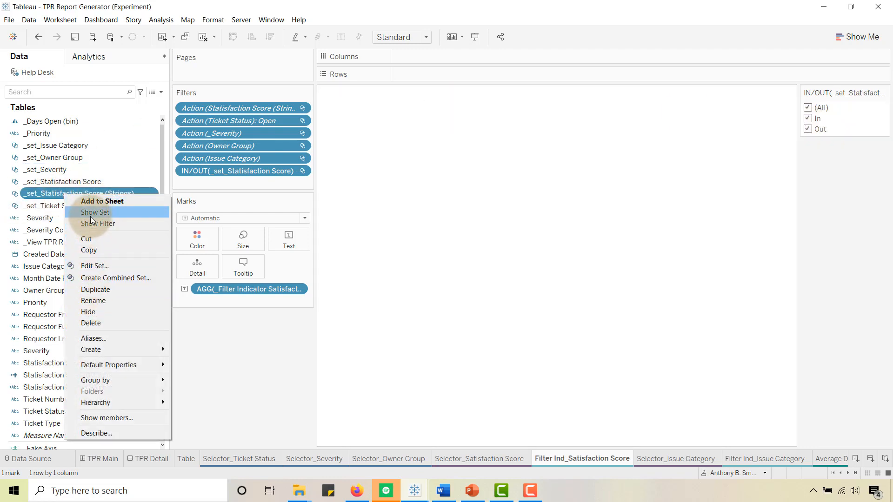
left_click(90, 222)
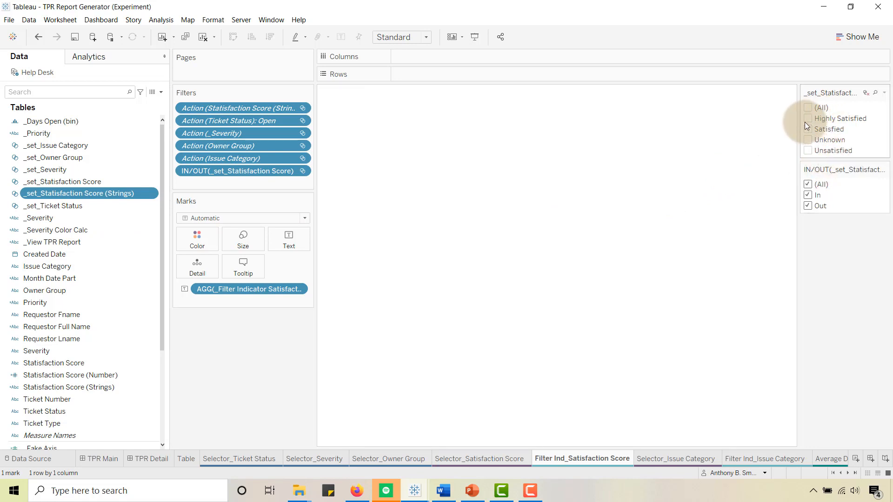
left_click(808, 119)
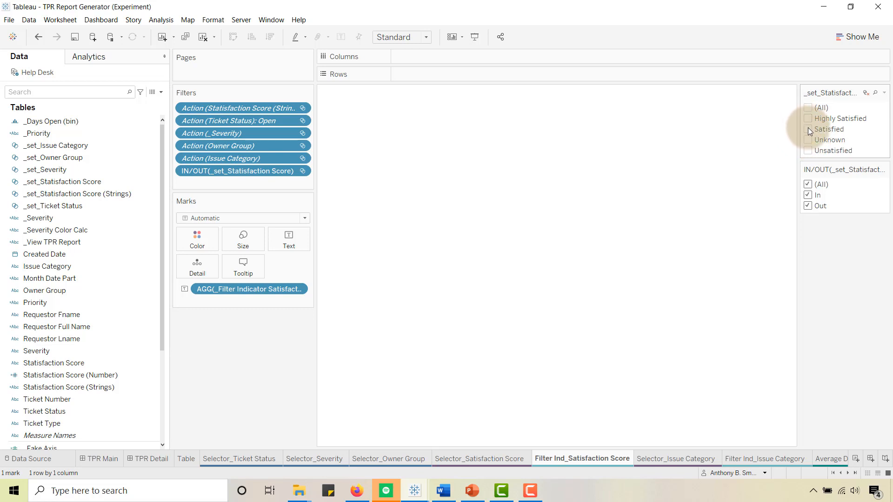
left_click(807, 130)
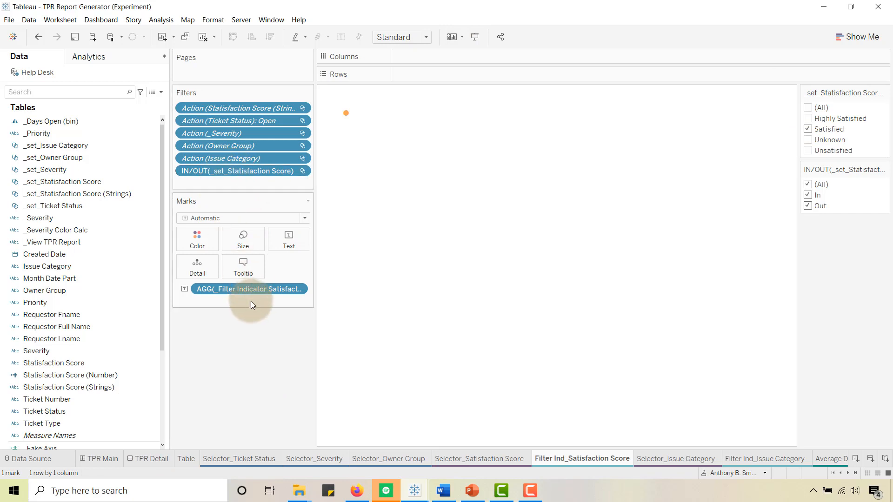
- Open the Statisfaction Score (Strings) calculated field, examine its TRIM and SPLIT formula, and close the editor without changes
right_click(101, 196)
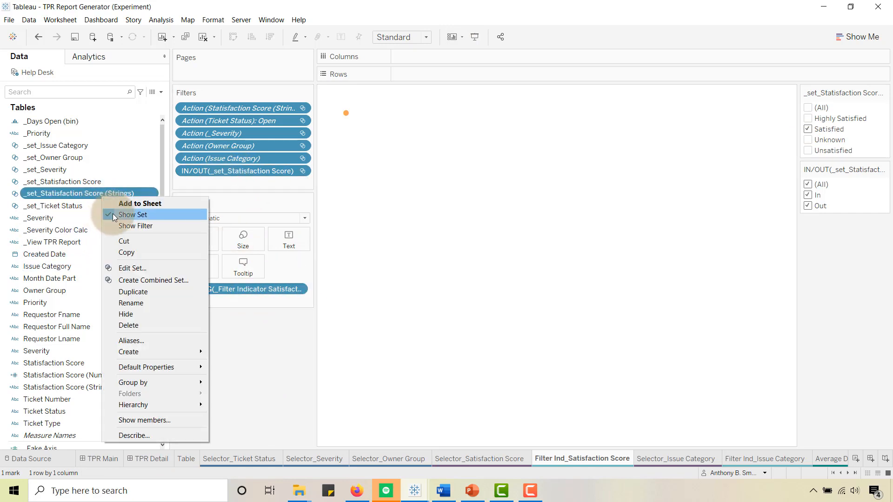
left_click(215, 355)
right_click(88, 387)
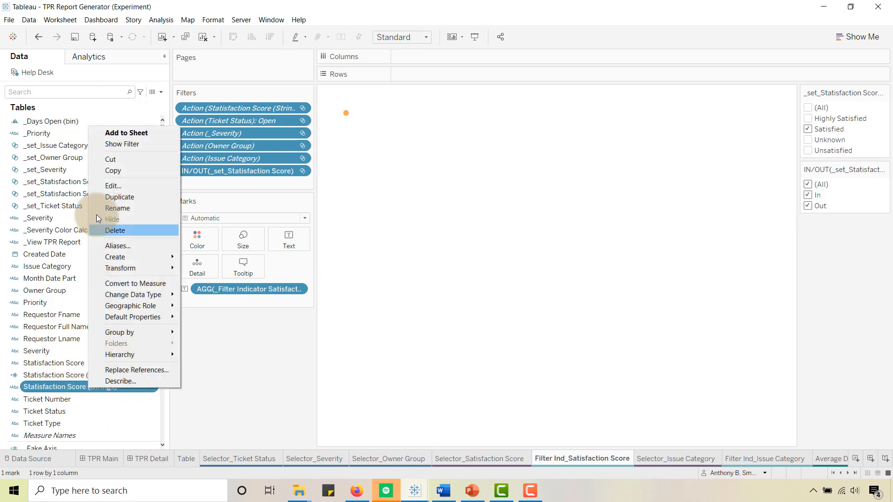
left_click(111, 186)
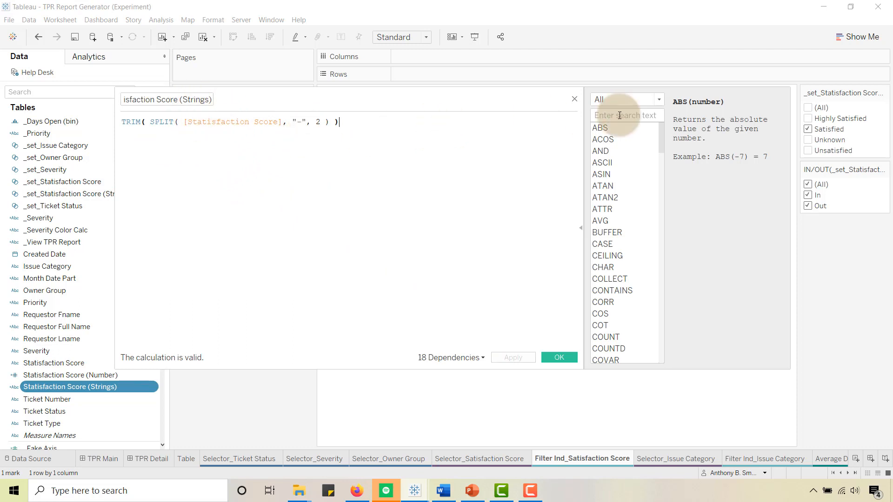
left_click_drag(512, 96, 577, 96)
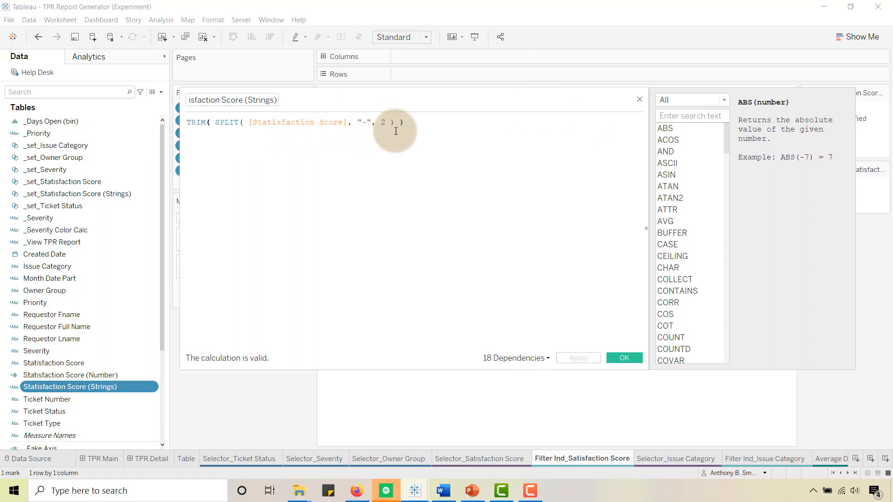
left_click(640, 101)
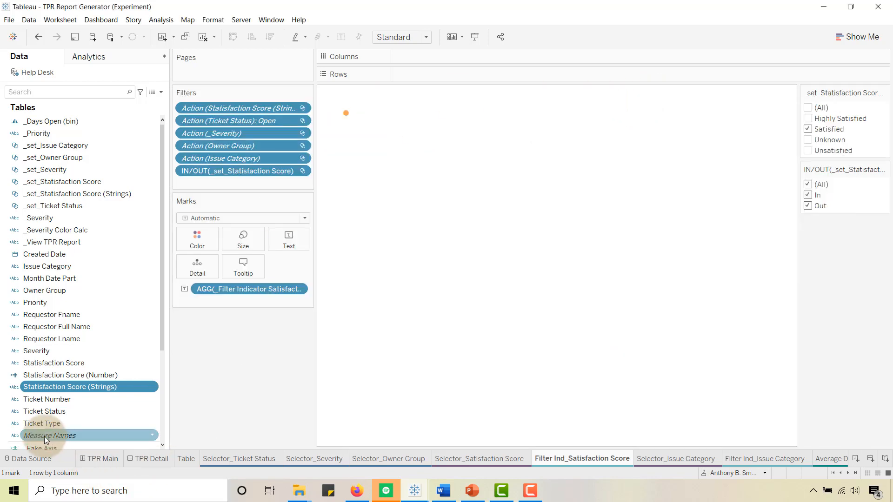
- Examine the satisfaction score columns in the Help Desk data source, and switch to the Training V1 workbook's Selector Examples dashboard
left_click(43, 461)
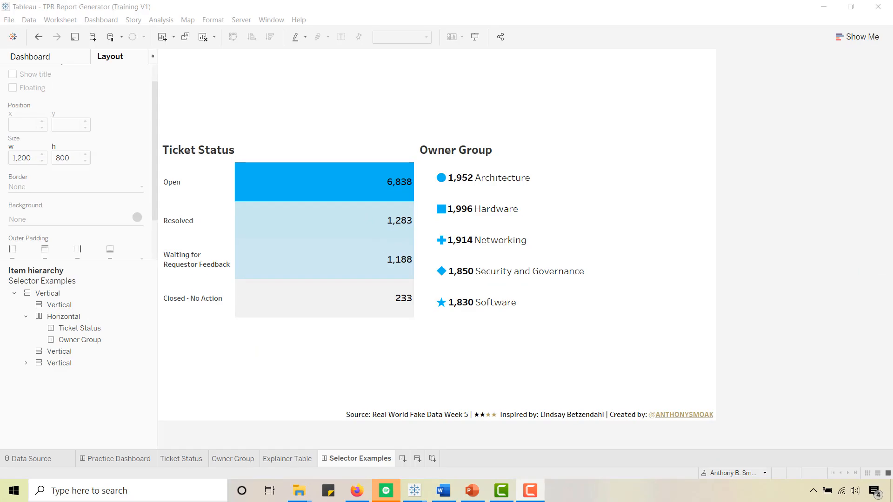
left_click(876, 73)
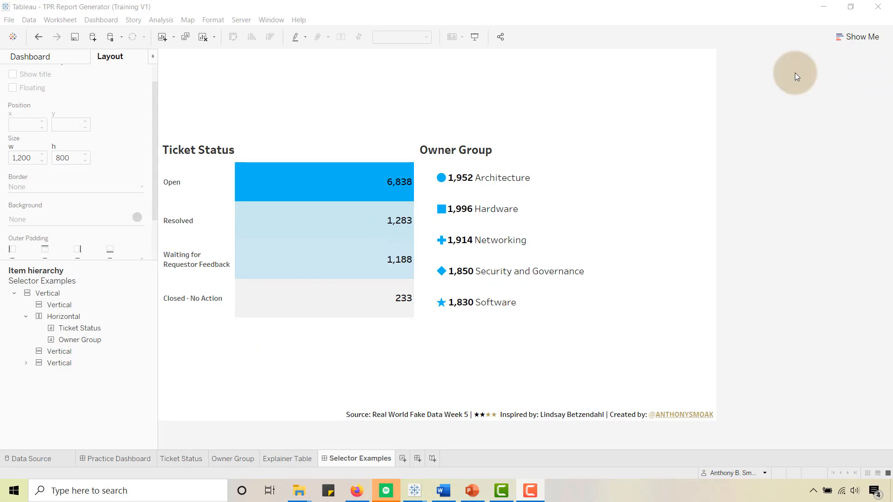